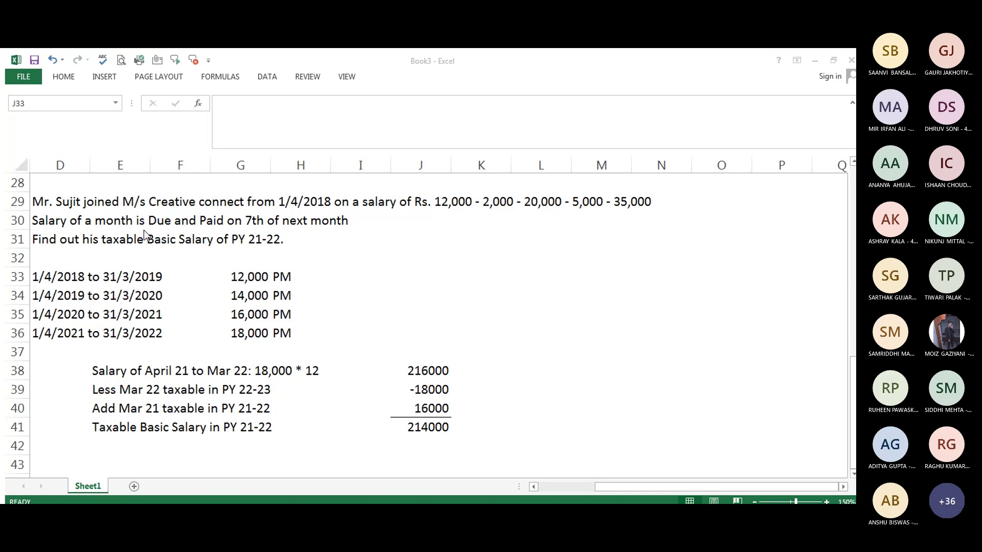
Copy the three-line salary problem in D29:D31 to the cells starting at D44.
{"action": "left_click", "coordinate": [104, 194]}
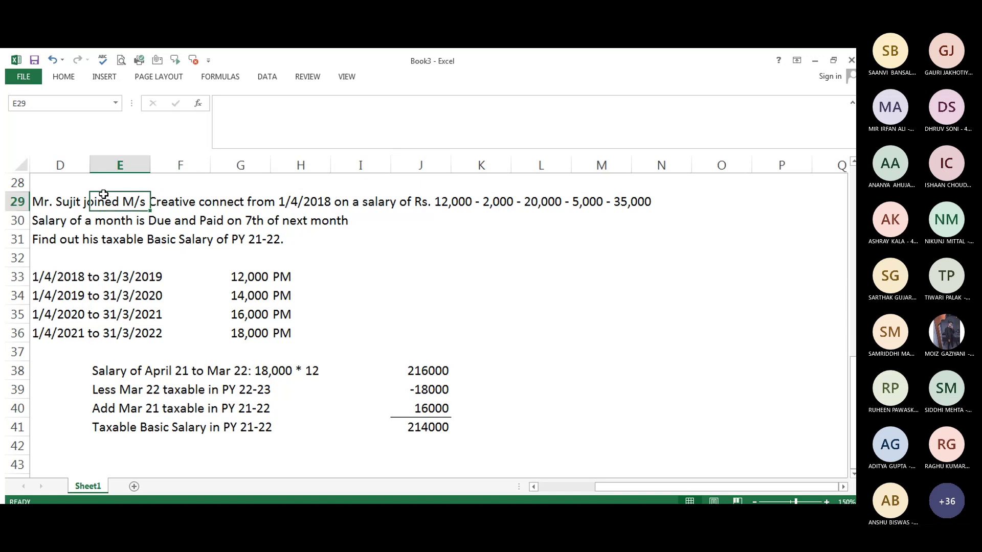
{"action": "key", "text": "Left"}
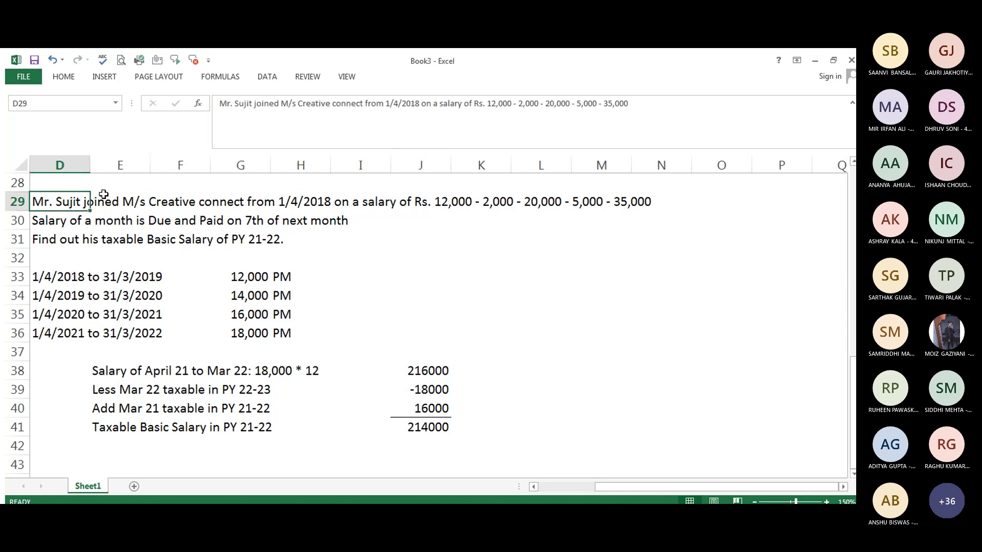
{"action": "key", "text": "shift+Down"}
{"action": "key", "text": "shift+Down"}
{"action": "key", "text": "shift+Down"}
{"action": "key", "text": "shift+Down"}
{"action": "key", "text": "shift+Down"}
{"action": "key", "text": "shift+Down"}
{"action": "key", "text": "shift+Down"}
{"action": "key", "text": "shift+Down"}
{"action": "key", "text": "shift+Down"}
{"action": "key", "text": "shift+Up"}
{"action": "key", "text": "shift+Up"}
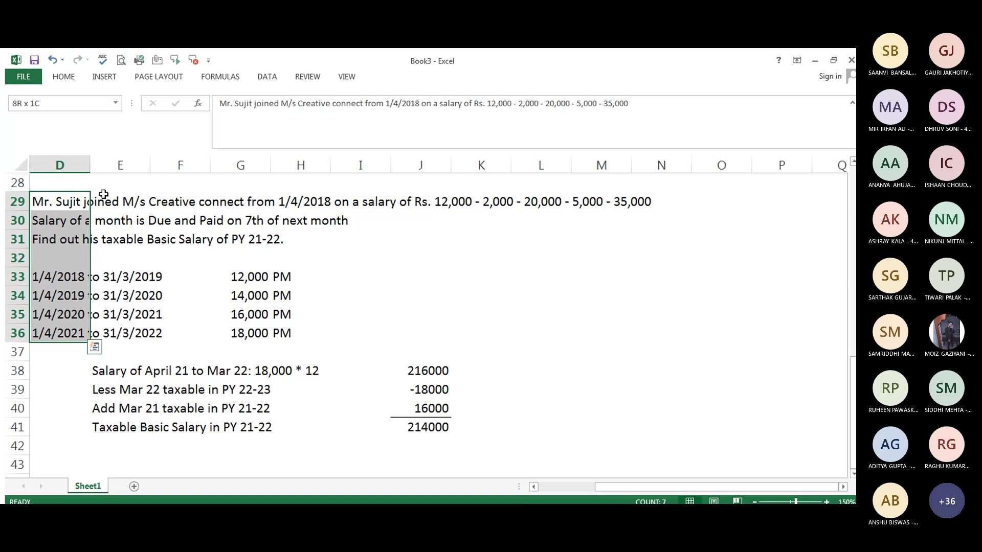
{"action": "key", "text": "shift+Up"}
{"action": "key", "text": "shift+Up"}
{"action": "key", "text": "shift+Up"}
{"action": "key", "text": "shift+Up"}
{"action": "key", "text": "shift+Up"}
{"action": "key", "text": "shift+Up"}
{"action": "key", "text": "shift+Down"}
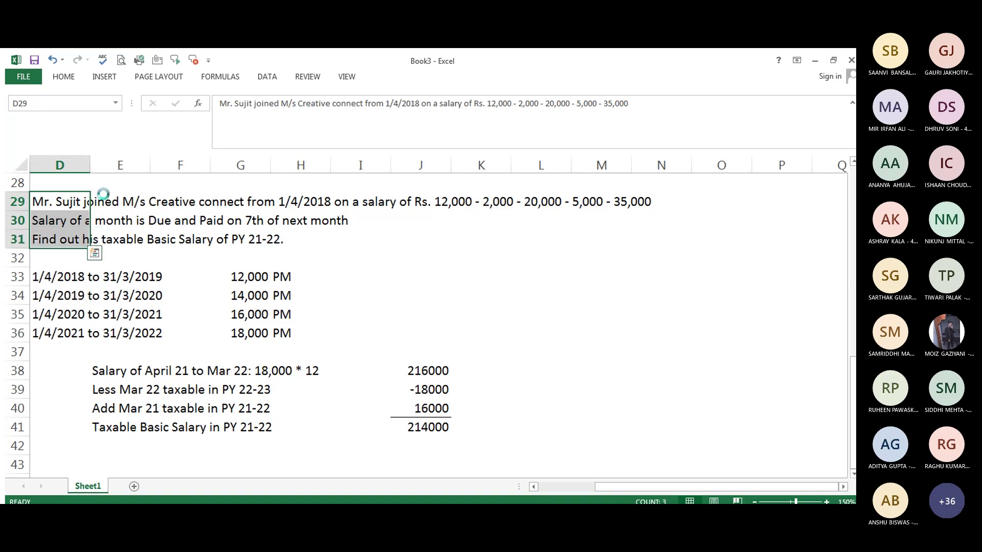
{"action": "key", "text": "ctrl+c"}
{"action": "key", "text": "Down"}
{"action": "key", "text": "Down"}
{"action": "key", "text": "Down"}
{"action": "key", "text": "Down"}
{"action": "key", "text": "Down"}
{"action": "key", "text": "Down"}
{"action": "key", "text": "Down"}
{"action": "key", "text": "Down"}
{"action": "key", "text": "Down"}
{"action": "key", "text": "Down"}
{"action": "key", "text": "Down"}
{"action": "key", "text": "Down"}
{"action": "key", "text": "Down"}
{"action": "key", "text": "Down"}
{"action": "key", "text": "Down"}
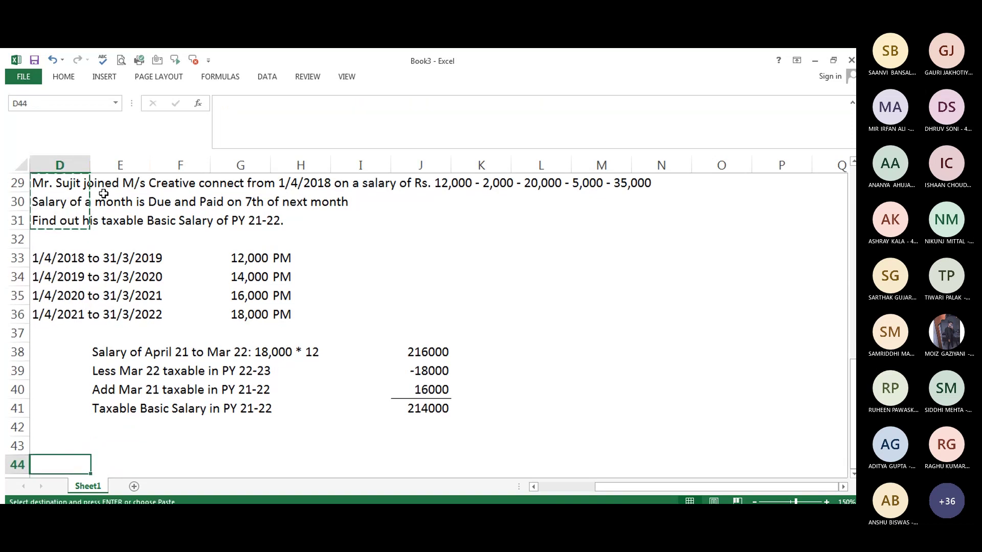
{"action": "key", "text": "Return"}
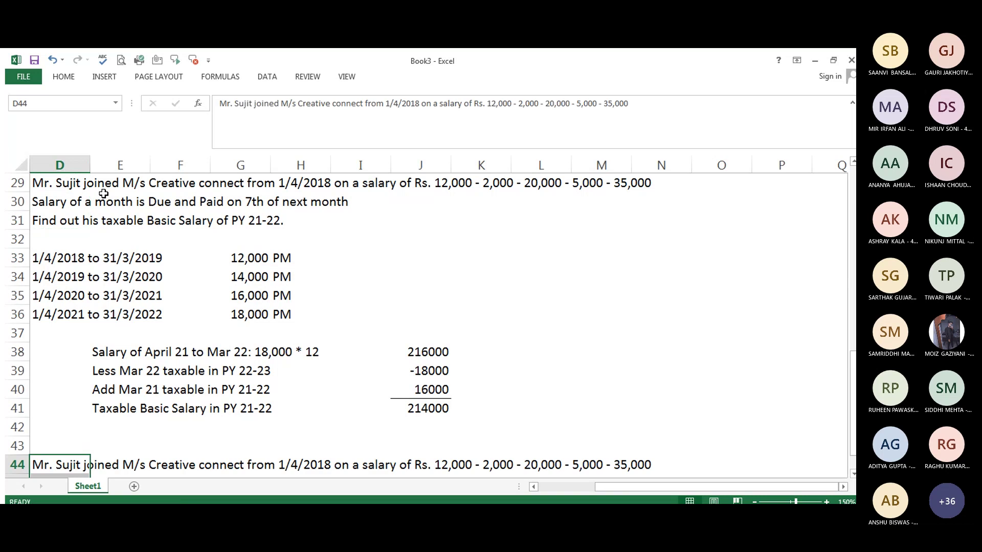
Replace the employee's first name in the copied problem statement in D44 with another employee's name.
{"action": "key", "text": "Down"}
{"action": "key", "text": "Down"}
{"action": "key", "text": "Down"}
{"action": "key", "text": "Down"}
{"action": "key", "text": "Up"}
{"action": "key", "text": "Up"}
{"action": "key", "text": "Up"}
{"action": "key", "text": "Up"}
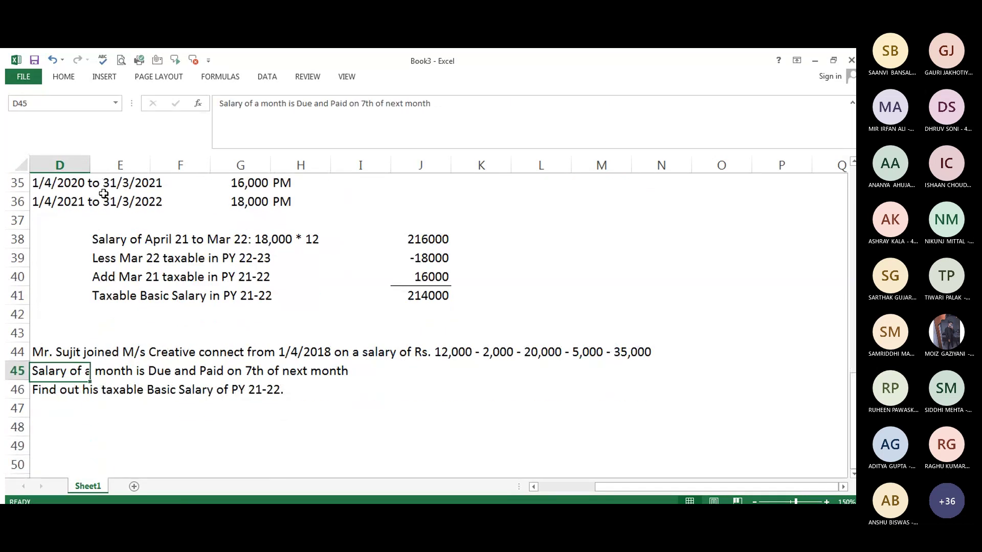
{"action": "key", "text": "F2"}
{"action": "key", "text": "Home"}
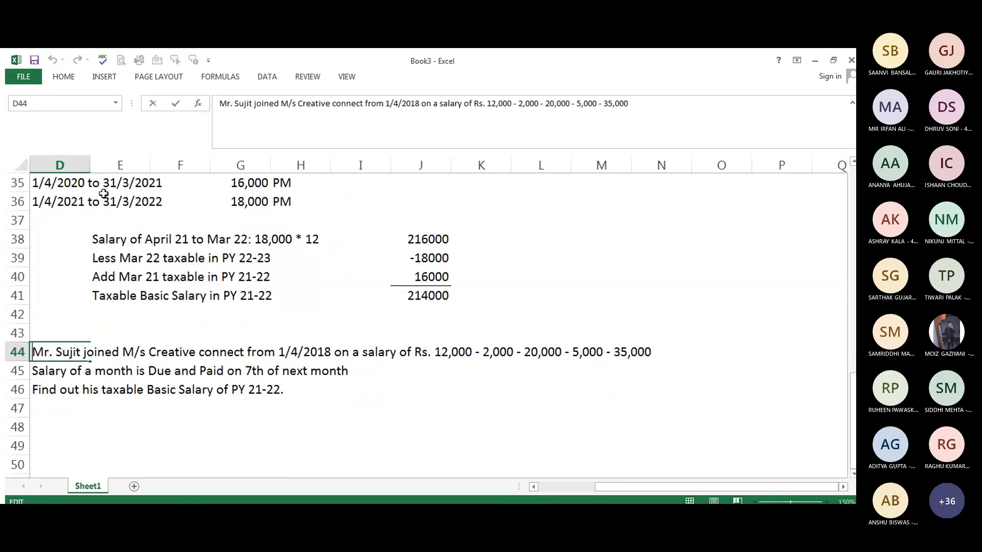
{"action": "key", "text": "ctrl+Right"}
{"action": "key", "text": "Delete"}
{"action": "key", "text": "Delete"}
{"action": "key", "text": "Delete"}
{"action": "key", "text": "Delete"}
{"action": "key", "text": "Delete"}
{"action": "type", "text": "Anil"}
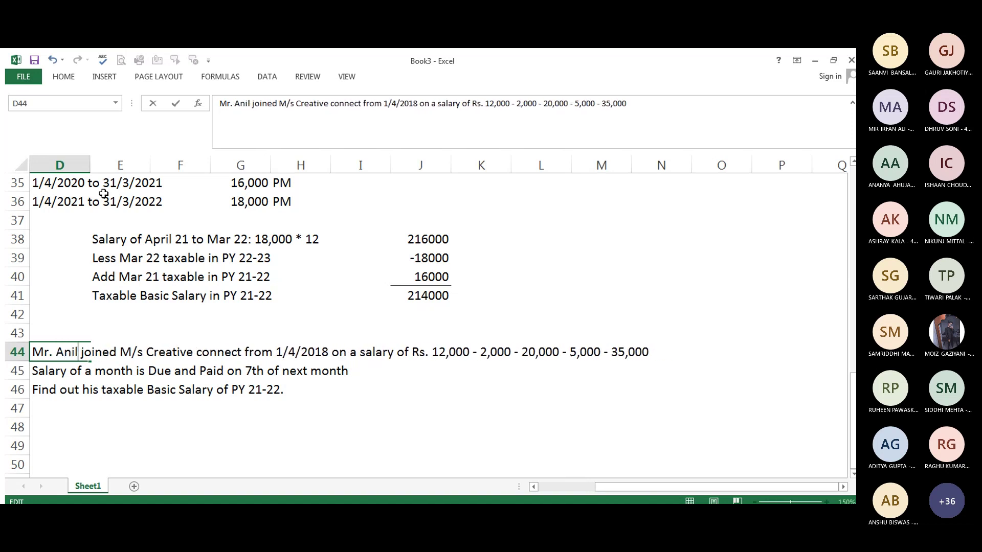
Change the joining date in the problem statement in D44 to 1/10/2018.
{"action": "key", "text": "F2"}
{"action": "key", "text": "ctrl+Right"}
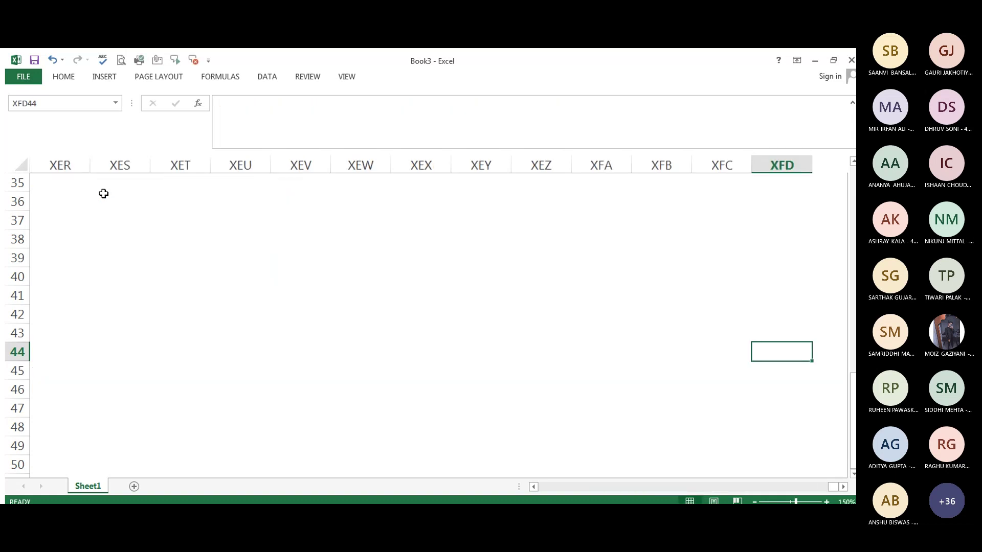
{"action": "key", "text": "ctrl+Left"}
{"action": "key", "text": "F2"}
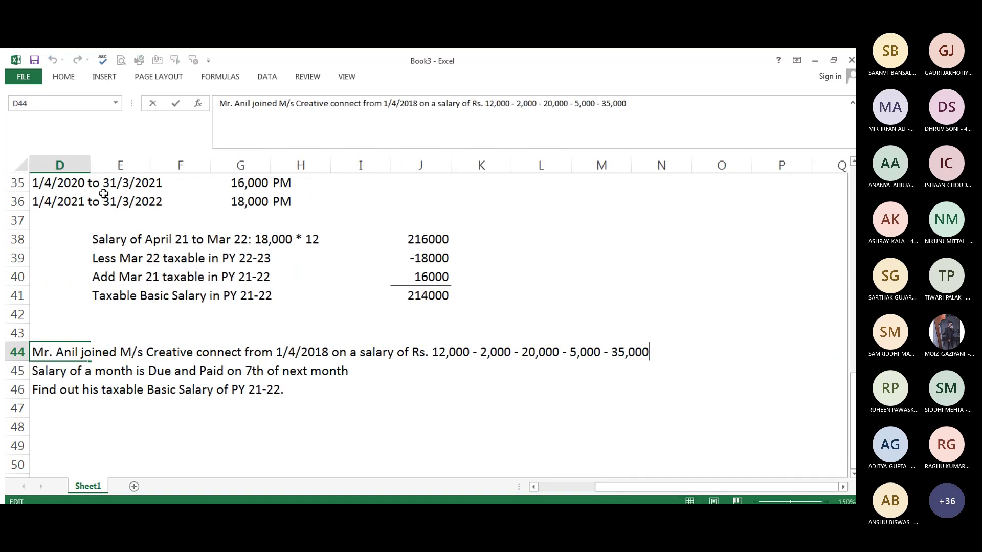
{"action": "key", "text": "ctrl+Left"}
{"action": "key", "text": "ctrl+Left"}
{"action": "key", "text": "ctrl+Left"}
{"action": "key", "text": "ctrl+Left"}
{"action": "key", "text": "ctrl+Left"}
{"action": "key", "text": "ctrl+Left"}
{"action": "key", "text": "ctrl+Left"}
{"action": "key", "text": "ctrl+Left"}
{"action": "key", "text": "ctrl+Left"}
{"action": "key", "text": "ctrl+Left"}
{"action": "key", "text": "ctrl+Left"}
{"action": "key", "text": "Right"}
{"action": "key", "text": "Right"}
{"action": "type", "text": "10"}
{"action": "key", "text": "Delete"}
{"action": "key", "text": "Delete"}
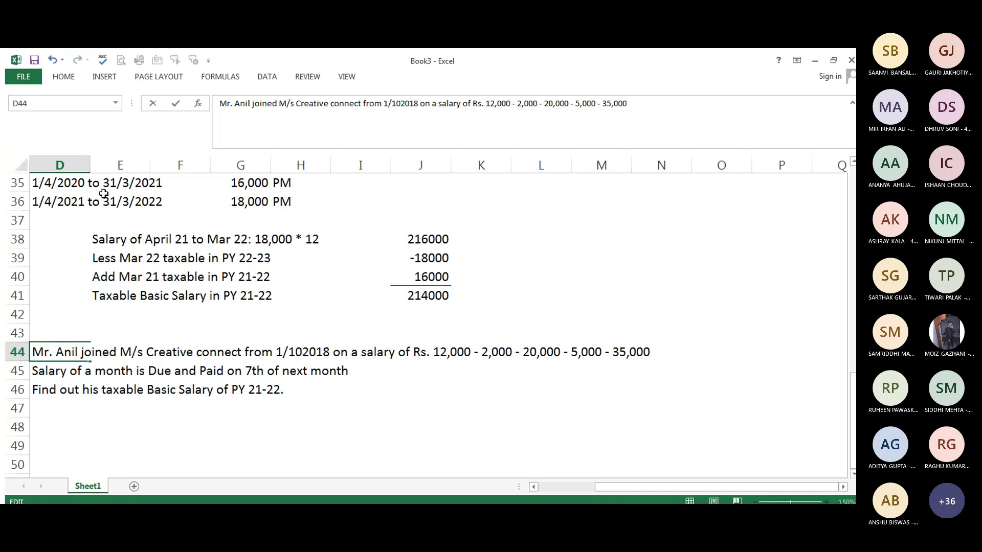
{"action": "type", "text": "/"}
{"action": "key", "text": "Return"}
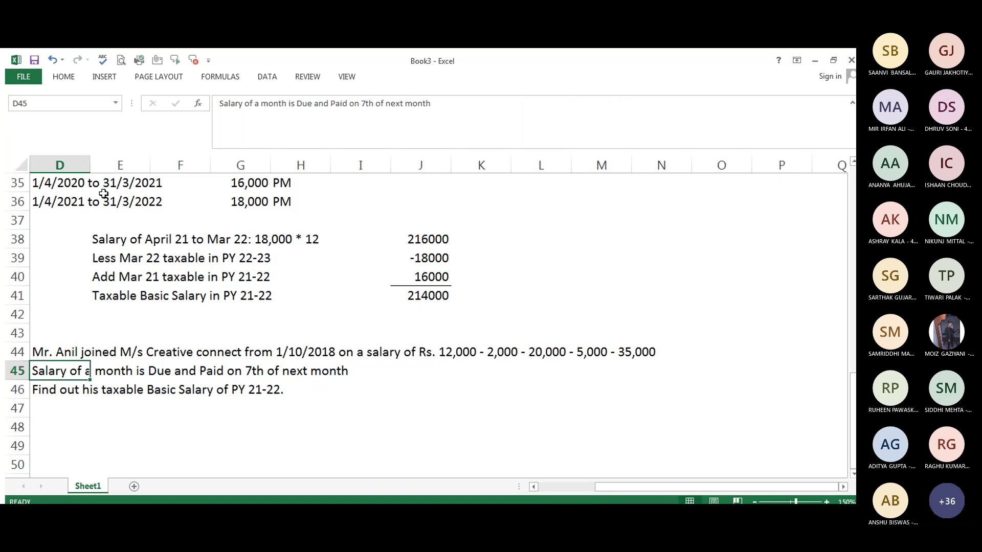
{"action": "key", "text": "Down"}
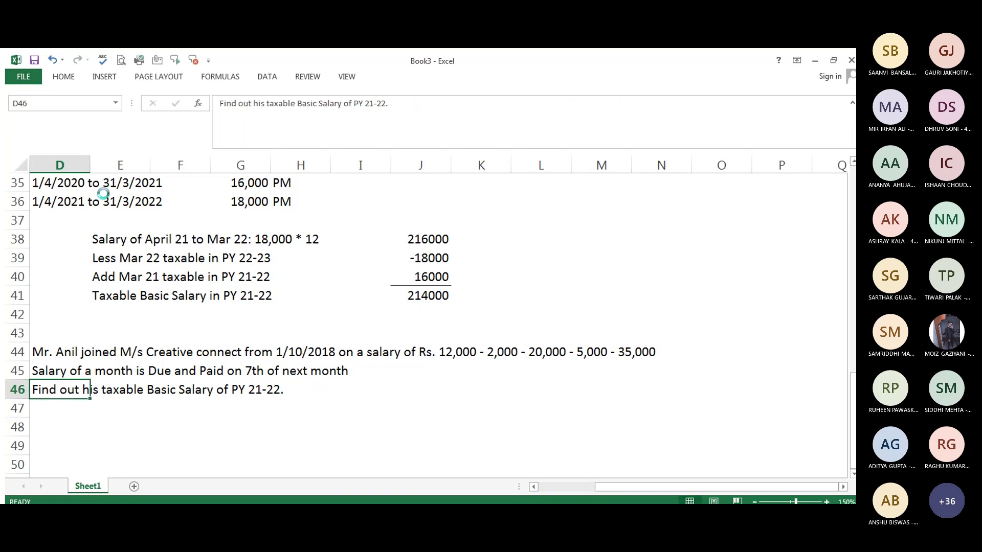
{"action": "key", "text": "ctrl+s"}
{"action": "key", "text": "ctrl+p"}
{"action": "key", "text": "Escape"}
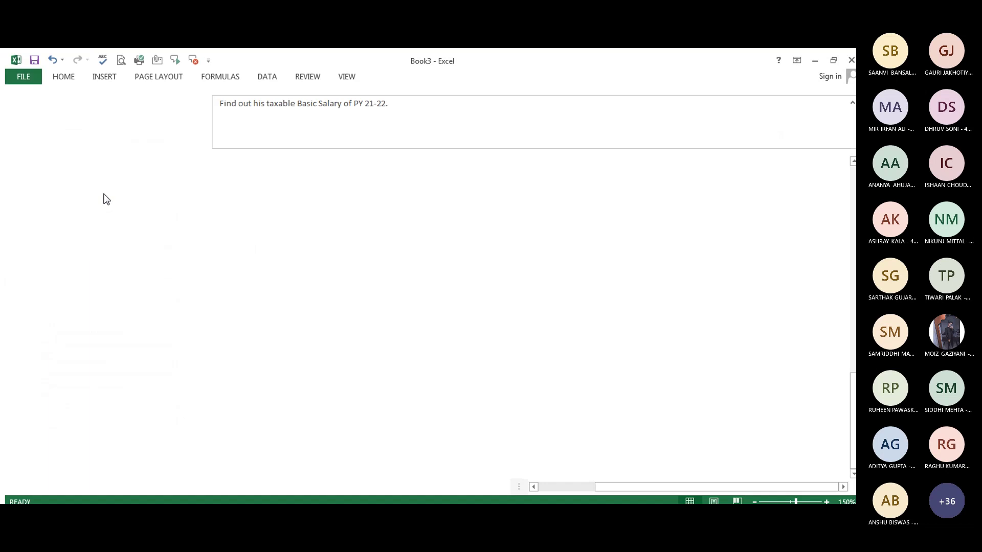
{"action": "key", "text": "Down"}
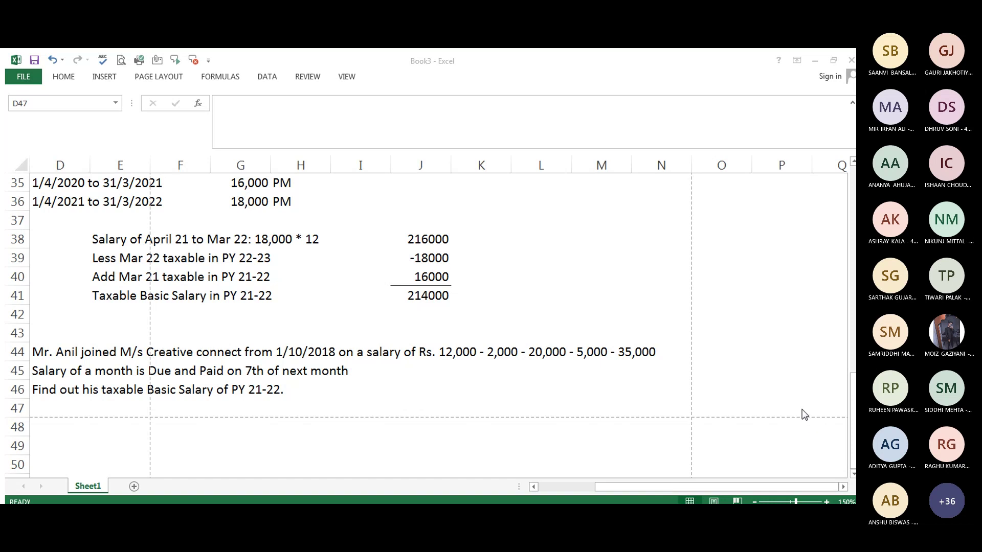
Show the worksheet in Page Break Preview and Page Layout view, and return to Normal view.
{"action": "left_click", "coordinate": [729, 499]}
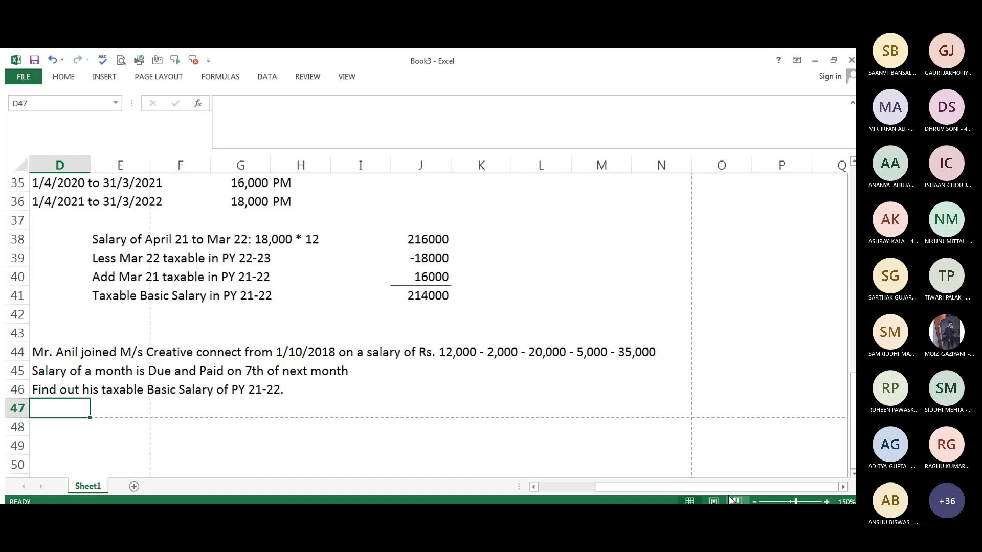
{"action": "left_click", "coordinate": [735, 501]}
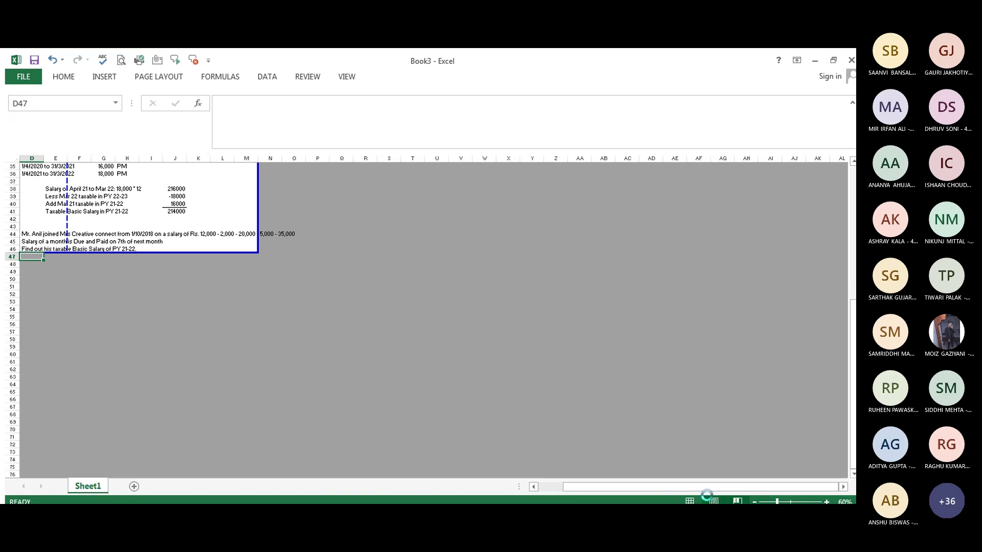
{"action": "left_click", "coordinate": [712, 501]}
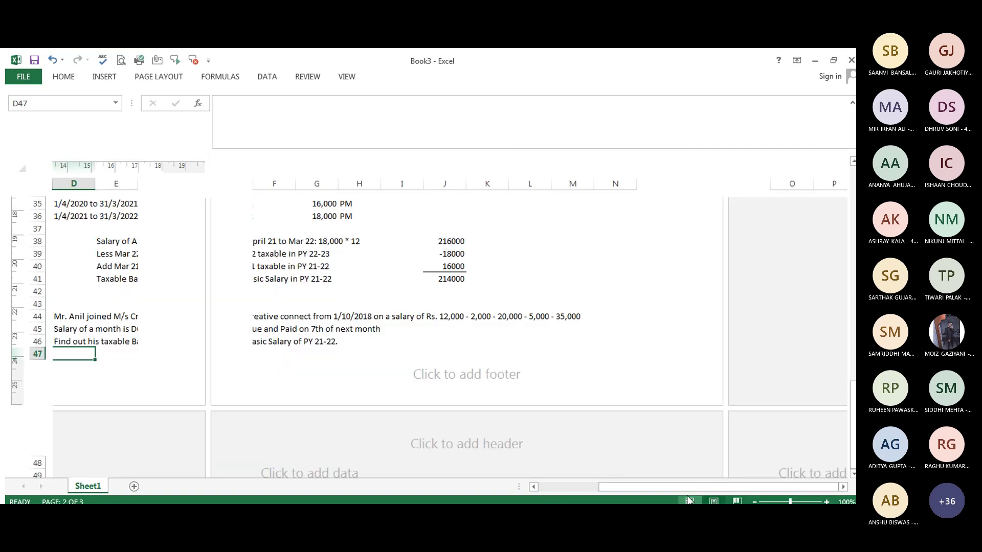
{"action": "left_click", "coordinate": [687, 500]}
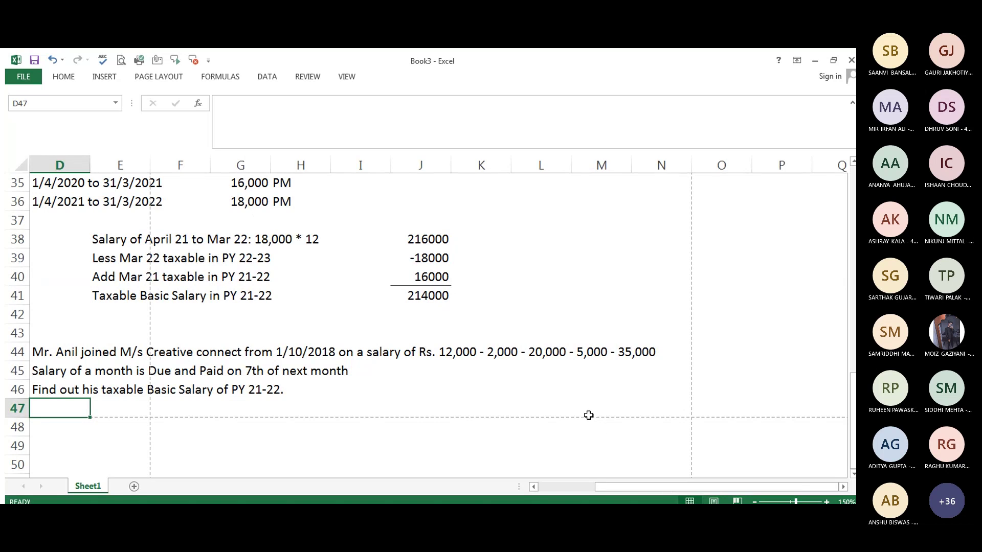
{"action": "key", "text": "Down"}
{"action": "key", "text": "Down"}
{"action": "key", "text": "Down"}
{"action": "key", "text": "Down"}
{"action": "key", "text": "Down"}
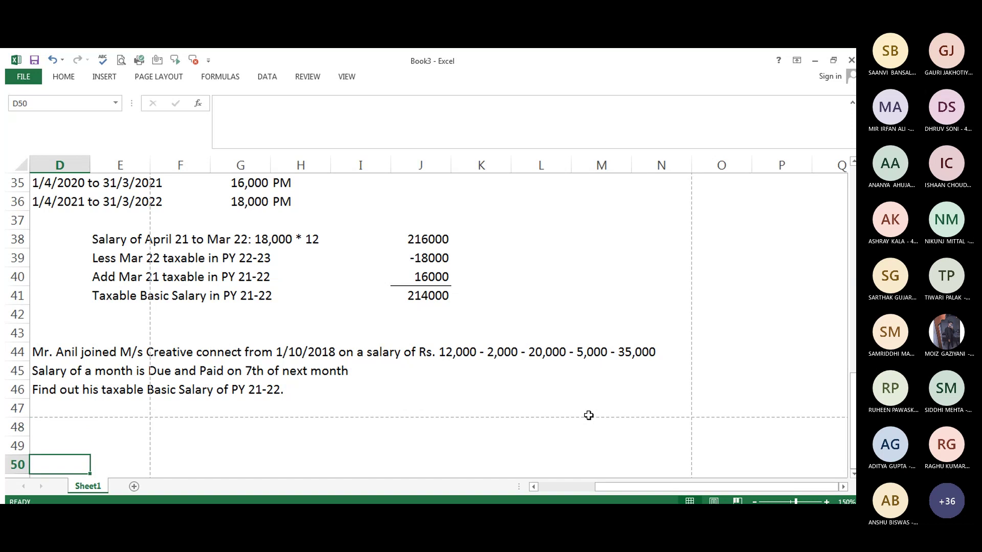
{"action": "key", "text": "Left"}
{"action": "key", "text": "Left"}
{"action": "key", "text": "Right"}
{"action": "key", "text": "Right"}
{"action": "key", "text": "Right"}
{"action": "key", "text": "Right"}
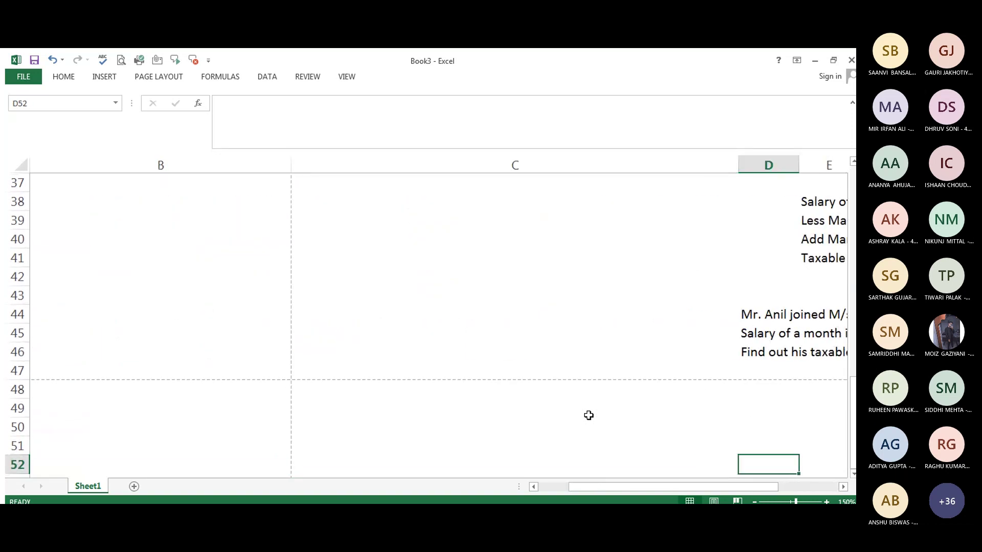
{"action": "key", "text": "Right"}
{"action": "key", "text": "Right"}
{"action": "key", "text": "Right"}
{"action": "key", "text": "Right"}
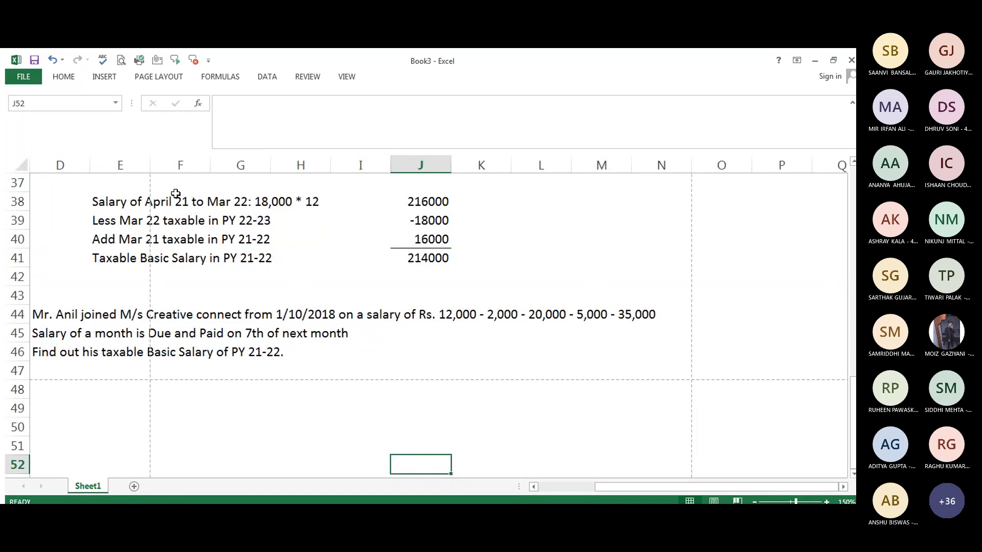
Copy the four yearly salary periods with their monthly amounts from D33:H36 to the cells starting at D49.
{"action": "key", "text": "Up"}
{"action": "key", "text": "Up"}
{"action": "key", "text": "Up"}
{"action": "key", "text": "Up"}
{"action": "key", "text": "Up"}
{"action": "key", "text": "Up"}
{"action": "key", "text": "Up"}
{"action": "key", "text": "Up"}
{"action": "key", "text": "Up"}
{"action": "key", "text": "Up"}
{"action": "key", "text": "Up"}
{"action": "key", "text": "Up"}
{"action": "key", "text": "Up"}
{"action": "key", "text": "Up"}
{"action": "key", "text": "Up"}
{"action": "key", "text": "Up"}
{"action": "key", "text": "Up"}
{"action": "key", "text": "Up"}
{"action": "key", "text": "Up"}
{"action": "key", "text": "Up"}
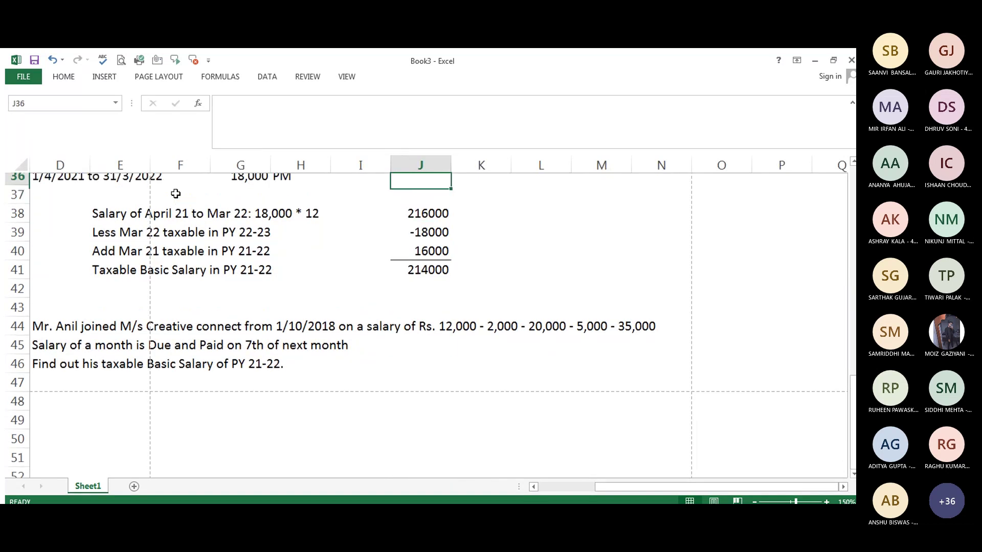
{"action": "key", "text": "Left"}
{"action": "key", "text": "Left"}
{"action": "key", "text": "Left"}
{"action": "key", "text": "Left"}
{"action": "key", "text": "Left"}
{"action": "key", "text": "Left"}
{"action": "key", "text": "Down"}
{"action": "key", "text": "Down"}
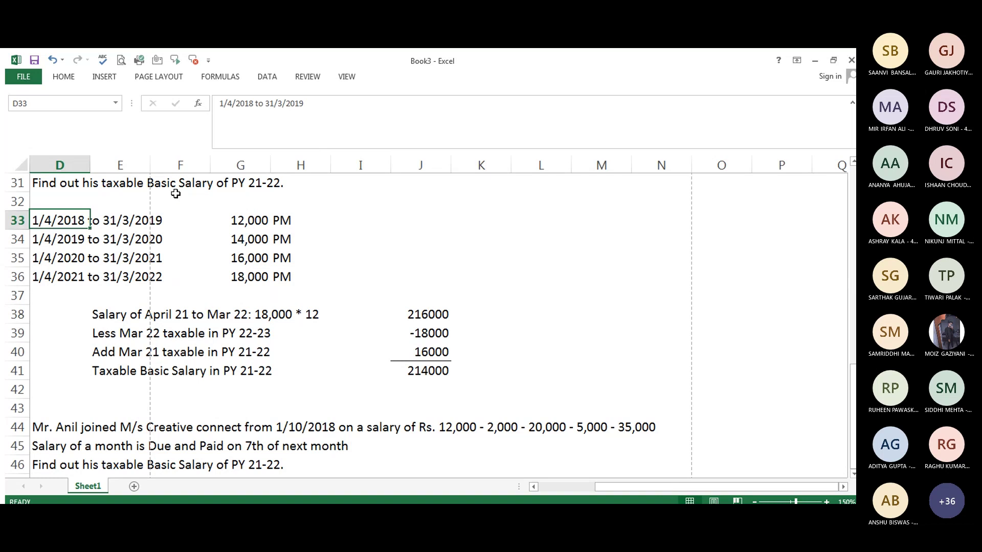
{"action": "key", "text": "shift+Down"}
{"action": "key", "text": "shift+Down"}
{"action": "key", "text": "shift+Down"}
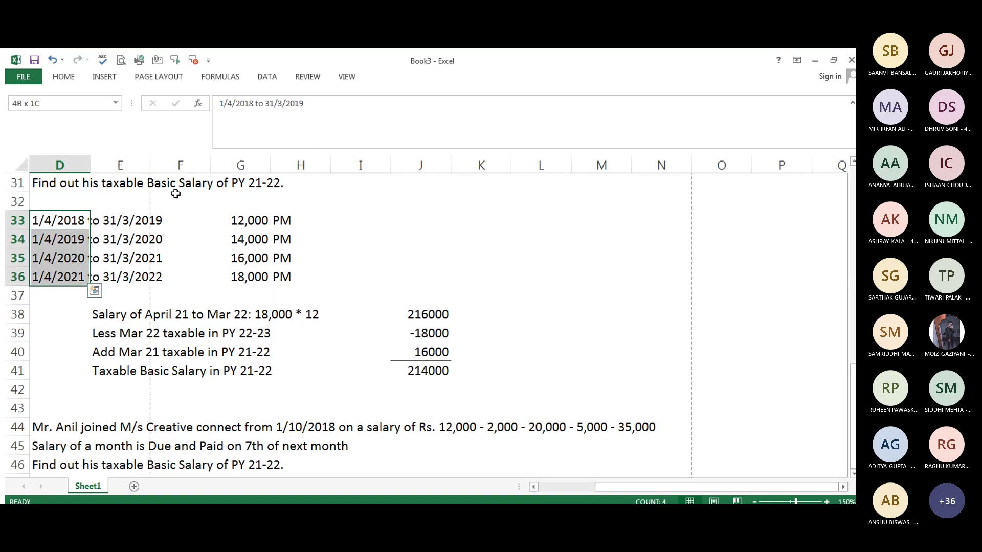
{"action": "key", "text": "shift+Right"}
{"action": "key", "text": "shift+Right"}
{"action": "key", "text": "shift+Right"}
{"action": "key", "text": "shift+Right"}
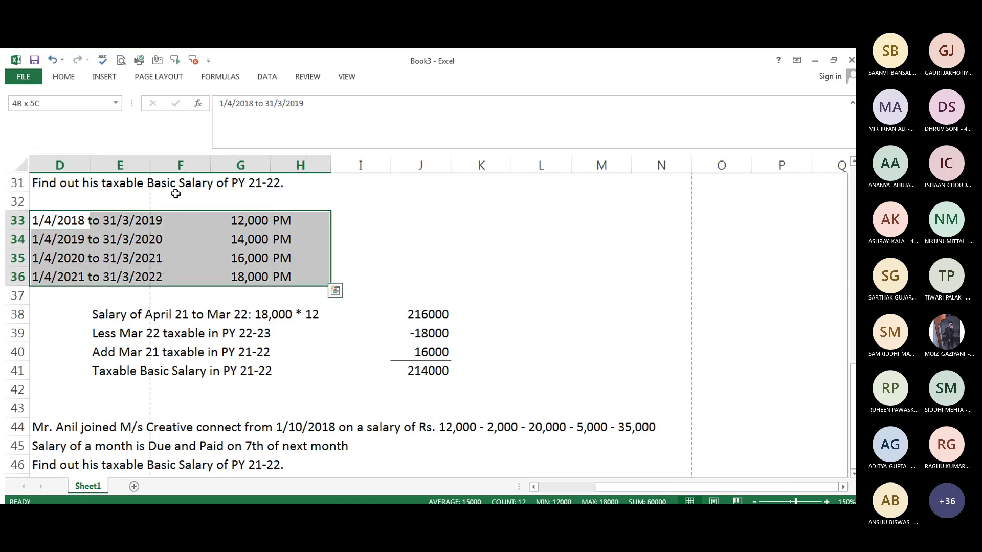
{"action": "key", "text": "ctrl+c"}
{"action": "key", "text": "Down"}
{"action": "key", "text": "Down"}
{"action": "key", "text": "Down"}
{"action": "key", "text": "Down"}
{"action": "key", "text": "Down"}
{"action": "key", "text": "Down"}
{"action": "key", "text": "Down"}
{"action": "key", "text": "Down"}
{"action": "key", "text": "Down"}
{"action": "key", "text": "Down"}
{"action": "key", "text": "Down"}
{"action": "key", "text": "Down"}
{"action": "key", "text": "Down"}
{"action": "key", "text": "Down"}
{"action": "key", "text": "Down"}
{"action": "key", "text": "Down"}
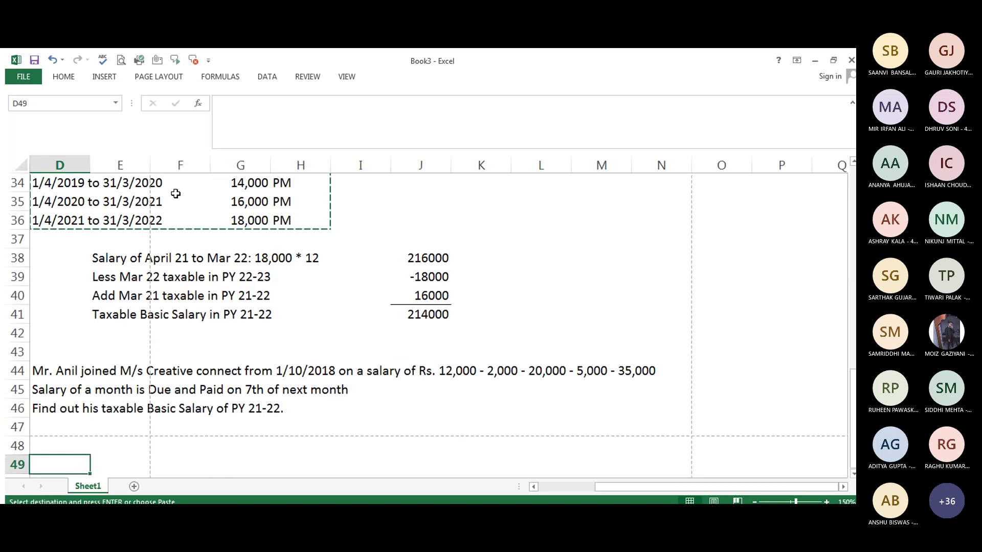
{"action": "key", "text": "Return"}
{"action": "key", "text": "Down"}
{"action": "key", "text": "Down"}
{"action": "key", "text": "Down"}
{"action": "key", "text": "Down"}
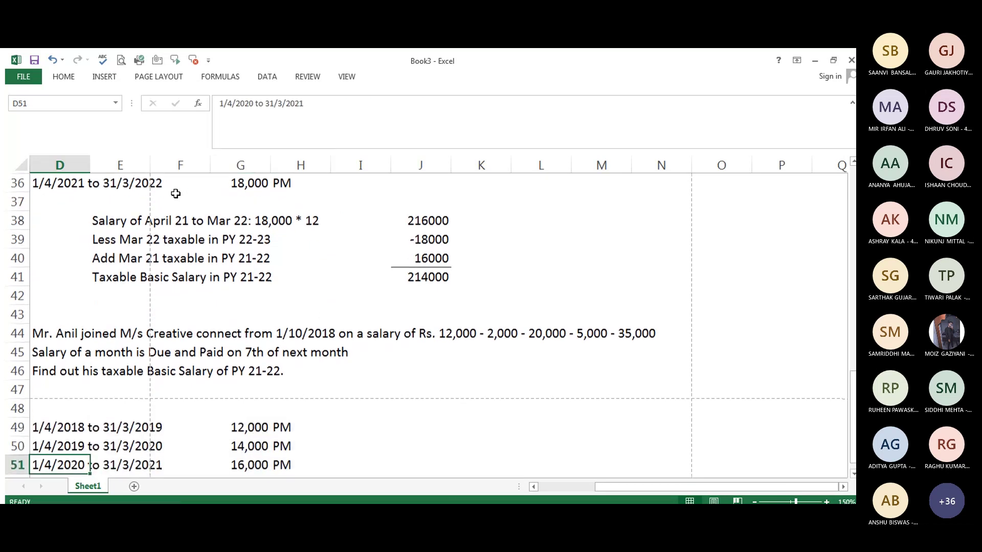
Change the start date of the first salary period in D49 to 1/10/2018.
{"action": "key", "text": "Up"}
{"action": "key", "text": "Up"}
{"action": "key", "text": "Up"}
{"action": "key", "text": "Up"}
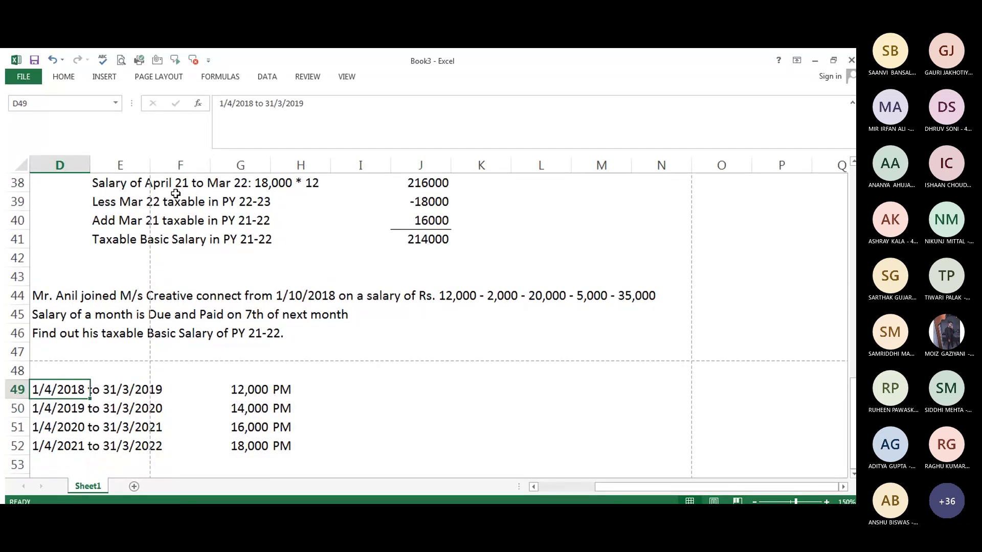
{"action": "key", "text": "F2"}
{"action": "key", "text": "Home"}
{"action": "key", "text": "Right"}
{"action": "key", "text": "Right"}
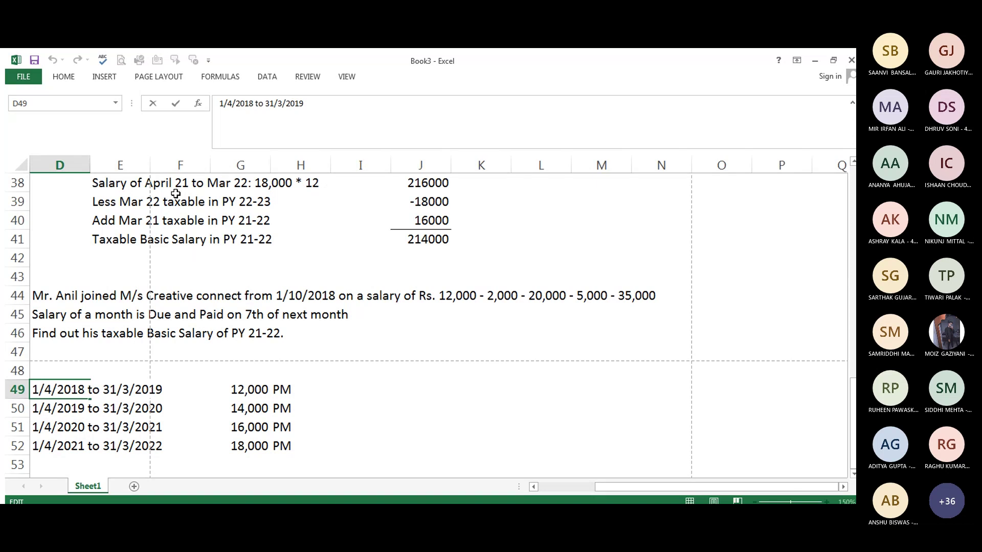
{"action": "type", "text": "10"}
{"action": "key", "text": "Delete"}
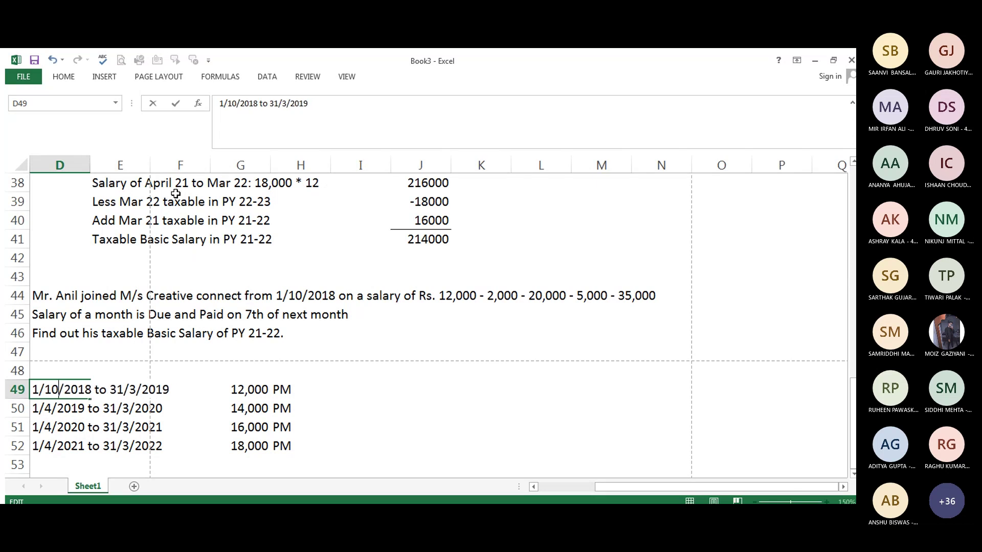
Change the end date of the first salary period in D49 to 30/9/2019.
{"action": "key", "text": "Right"}
{"action": "key", "text": "Right"}
{"action": "key", "text": "Right"}
{"action": "key", "text": "Right"}
{"action": "key", "text": "Right"}
{"action": "key", "text": "Right"}
{"action": "key", "text": "Right"}
{"action": "key", "text": "Right"}
{"action": "key", "text": "Right"}
{"action": "key", "text": "Right"}
{"action": "type", "text": "0"}
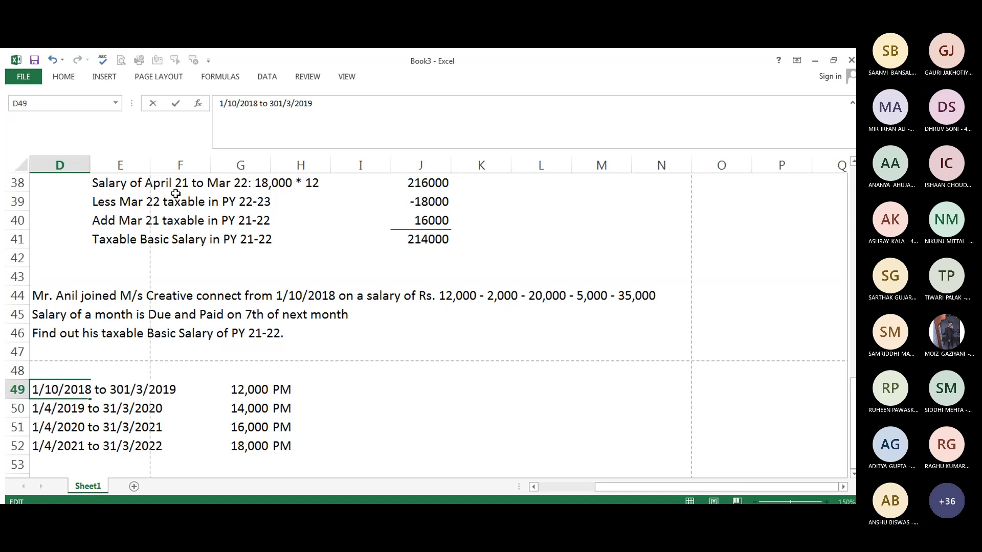
{"action": "key", "text": "Delete"}
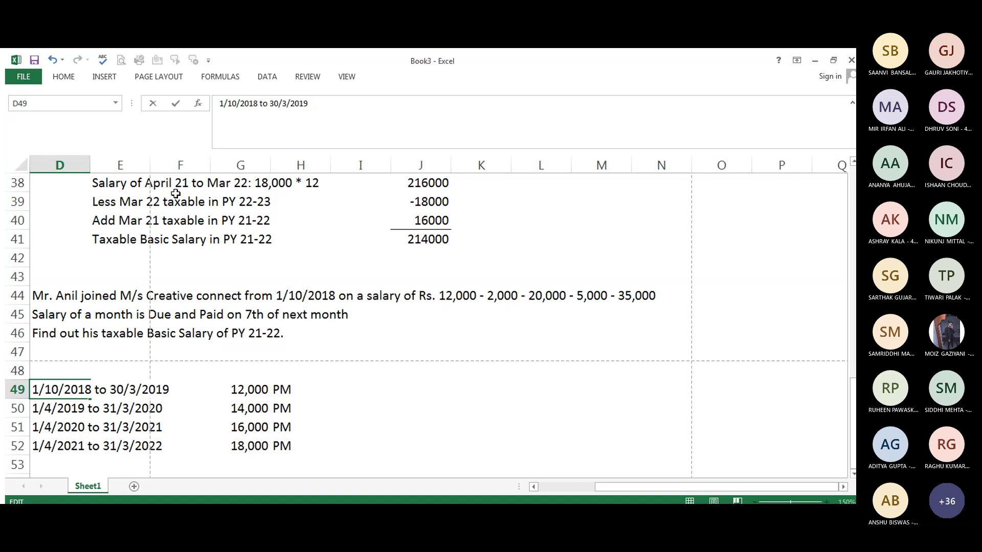
{"action": "key", "text": "Right"}
{"action": "type", "text": "9"}
{"action": "left_click", "coordinate": [175, 194]}
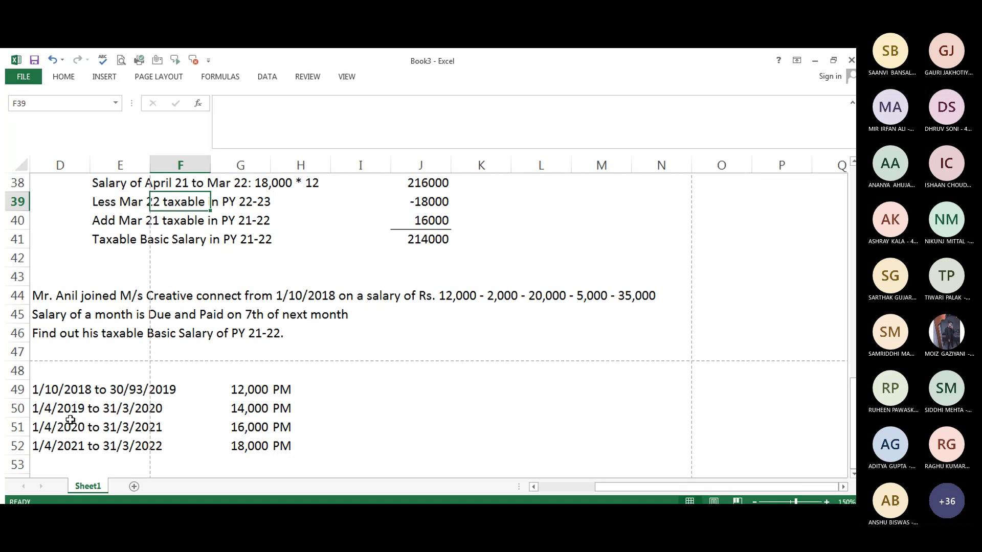
{"action": "left_click", "coordinate": [62, 387]}
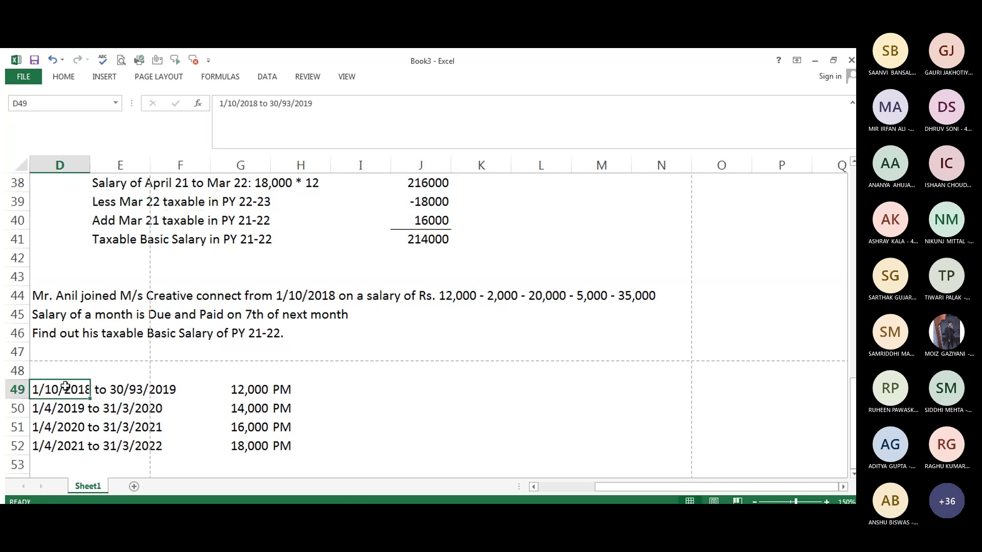
{"action": "left_click", "coordinate": [287, 104]}
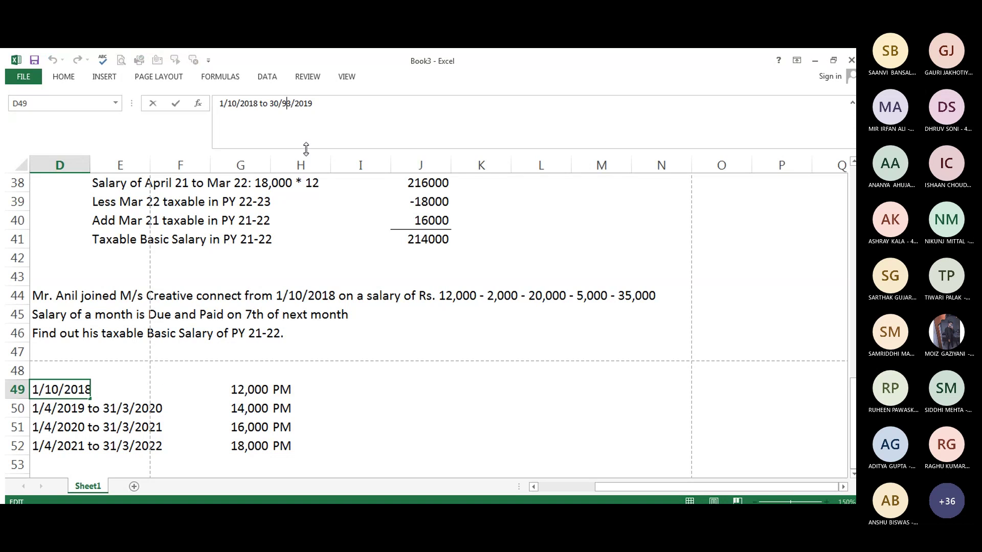
{"action": "key", "text": "BackSpace"}
{"action": "key", "text": "Return"}
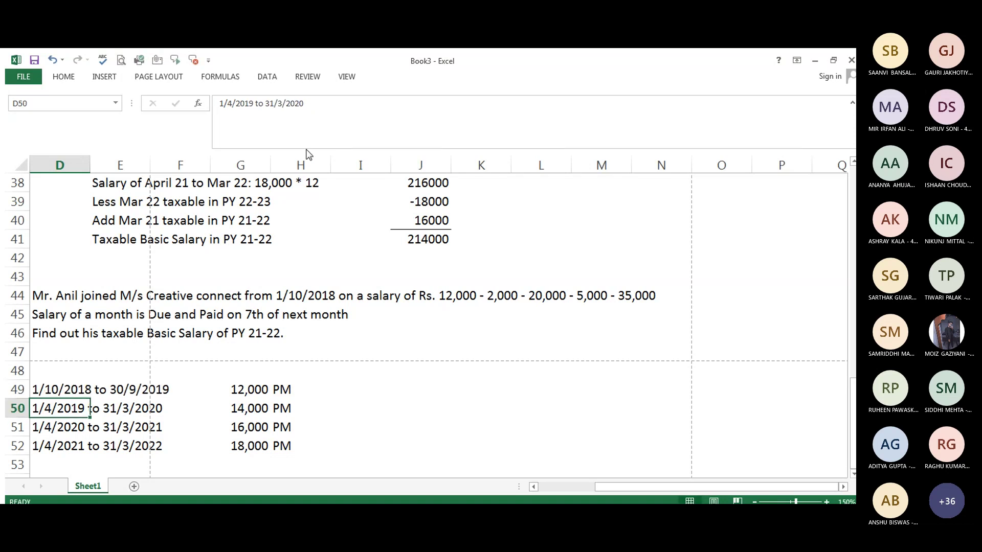
Copy the period text from D49 over the three periods below it in D50:D52.
{"action": "key", "text": "Up"}
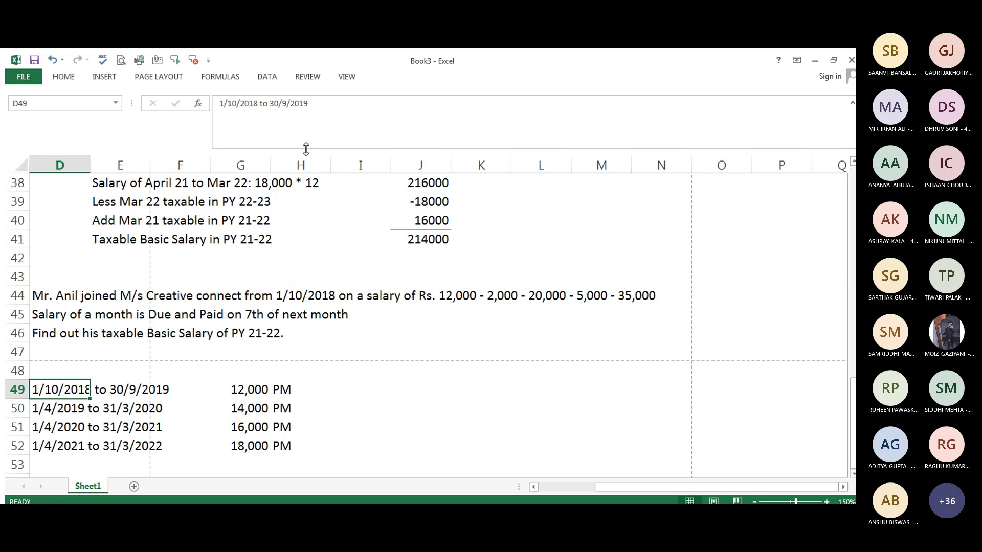
{"action": "key", "text": "ctrl+c"}
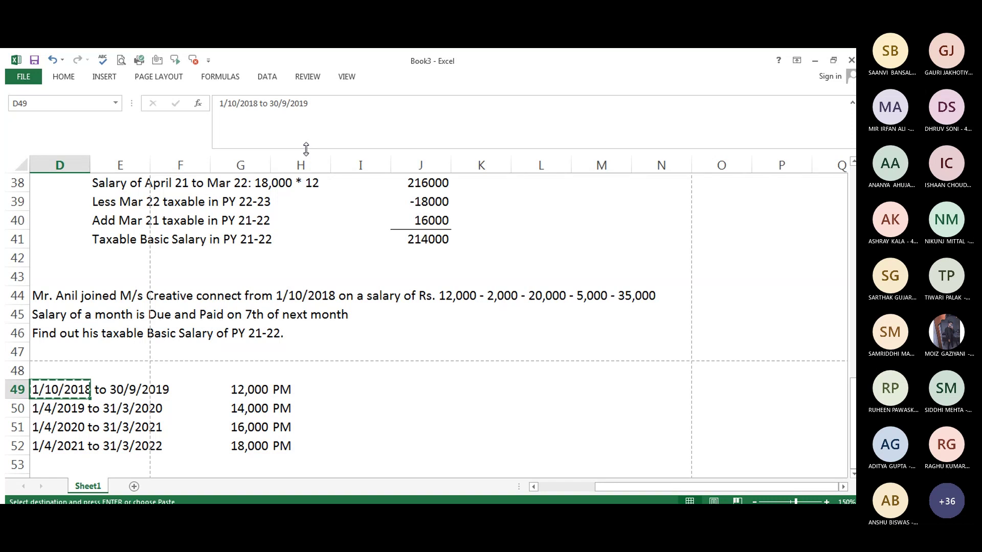
{"action": "key", "text": "shift+Down"}
{"action": "key", "text": "shift+Down"}
{"action": "key", "text": "shift+Down"}
{"action": "key", "text": "ctrl+v"}
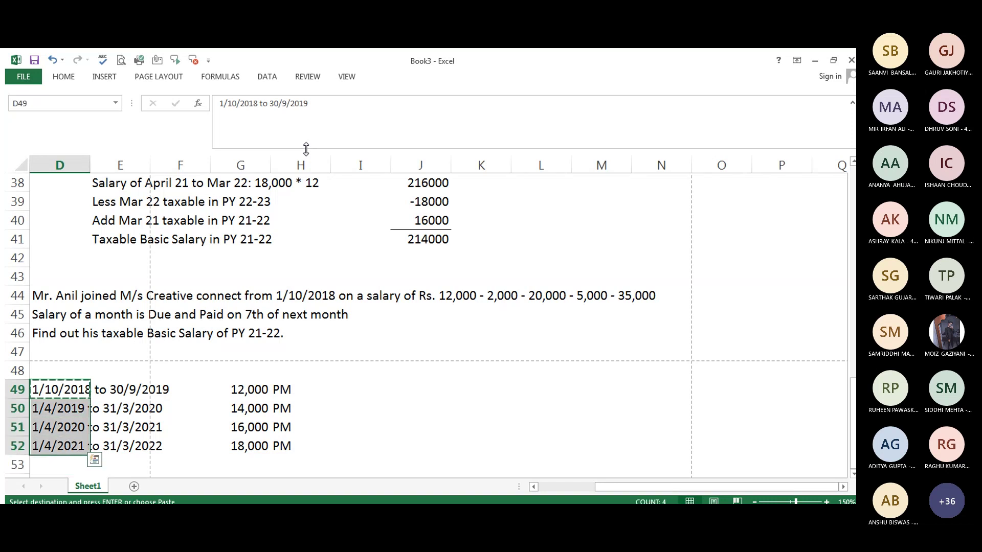
{"action": "key", "text": "Return"}
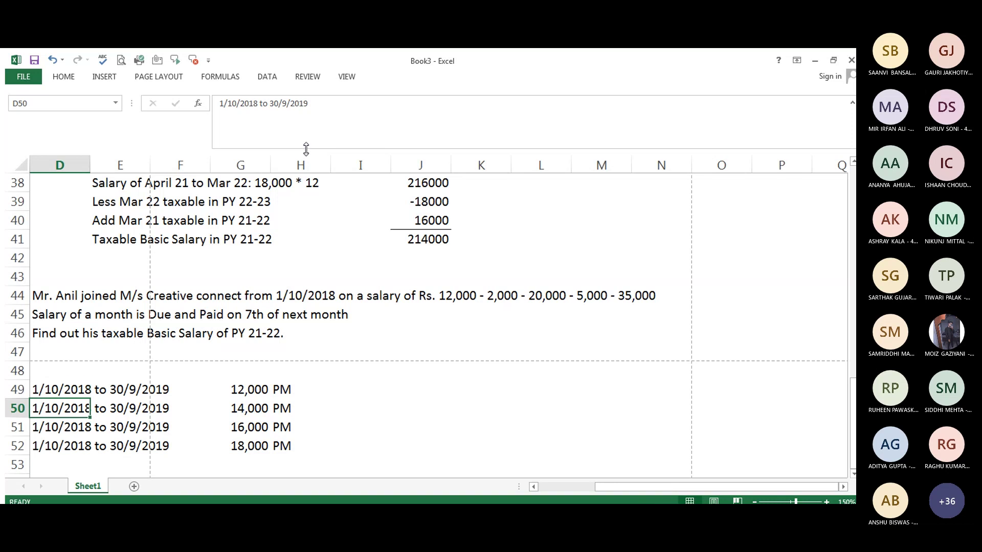
Edit the second salary period in D50 to read 1/10/2019 to 30/9/2020.
{"action": "key", "text": "F2"}
{"action": "key", "text": "Home"}
{"action": "key", "text": "Right"}
{"action": "key", "text": "Right"}
{"action": "key", "text": "Right"}
{"action": "key", "text": "Right"}
{"action": "key", "text": "Right"}
{"action": "key", "text": "Right"}
{"action": "key", "text": "Right"}
{"action": "key", "text": "Right"}
{"action": "key", "text": "Right"}
{"action": "key", "text": "Right"}
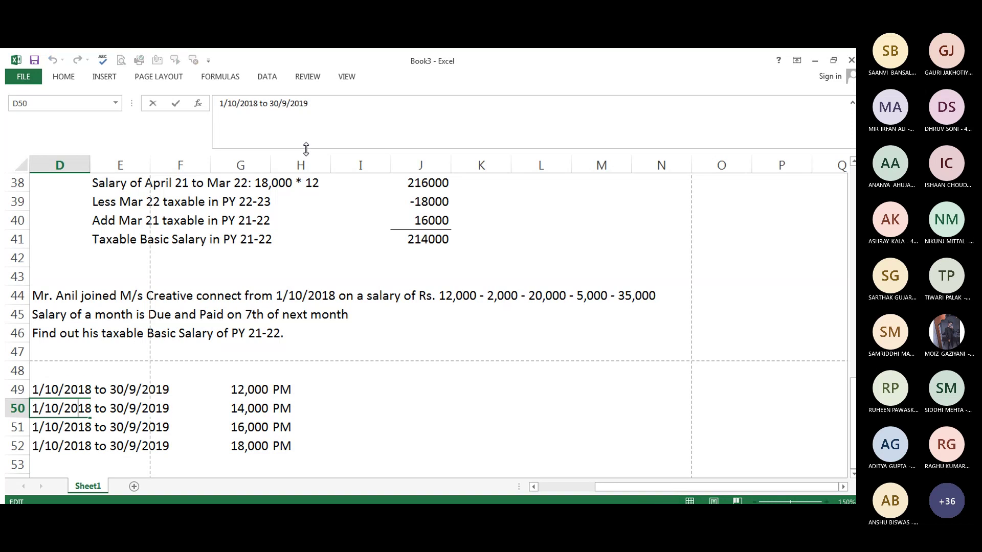
{"action": "key", "text": "Left"}
{"action": "key", "text": "Left"}
{"action": "key", "text": "Delete"}
{"action": "type", "text": "9"}
{"action": "key", "text": "End"}
{"action": "key", "text": "BackSpace"}
{"action": "key", "text": "BackSpace"}
{"action": "type", "text": "20"}
{"action": "key", "text": "Return"}
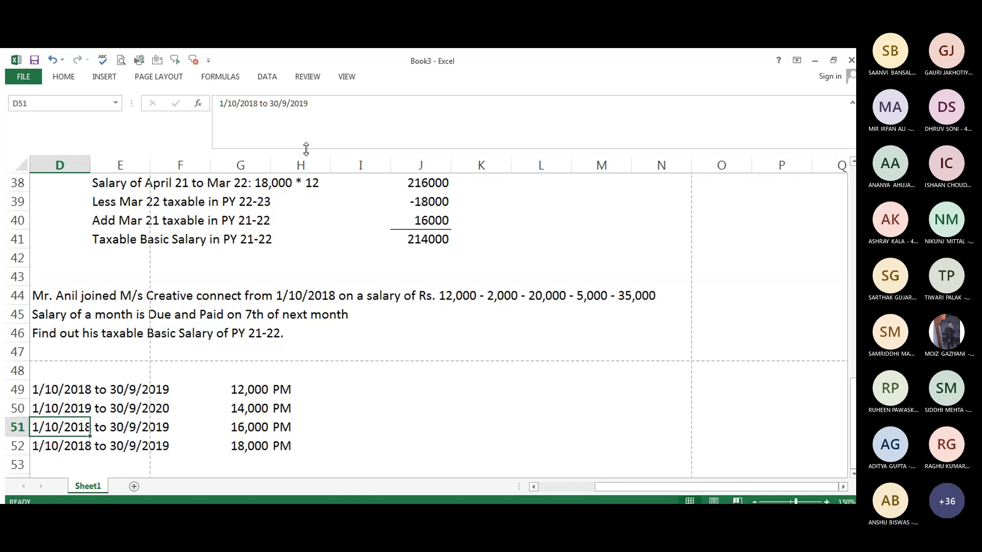
Edit the third salary period in D51 to read 1/10/2020 to 30/9/2021.
{"action": "key", "text": "F2"}
{"action": "key", "text": "Home"}
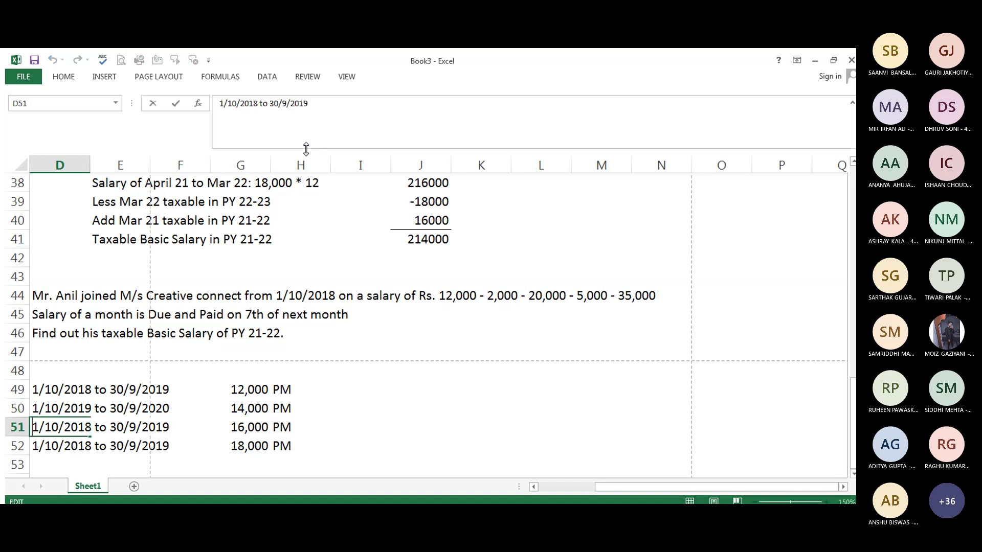
{"action": "key", "text": "Right"}
{"action": "key", "text": "Right"}
{"action": "key", "text": "Right"}
{"action": "key", "text": "Right"}
{"action": "key", "text": "Right"}
{"action": "key", "text": "Right"}
{"action": "key", "text": "Right"}
{"action": "key", "text": "Right"}
{"action": "key", "text": "Right"}
{"action": "key", "text": "Right"}
{"action": "key", "text": "Right"}
{"action": "key", "text": "Right"}
{"action": "key", "text": "Right"}
{"action": "key", "text": "Right"}
{"action": "key", "text": "Right"}
{"action": "key", "text": "Right"}
{"action": "key", "text": "Right"}
{"action": "key", "text": "Right"}
{"action": "key", "text": "Right"}
{"action": "key", "text": "Right"}
{"action": "key", "text": "Left"}
{"action": "key", "text": "Left"}
{"action": "key", "text": "Left"}
{"action": "key", "text": "Left"}
{"action": "key", "text": "Left"}
{"action": "key", "text": "Left"}
{"action": "key", "text": "Left"}
{"action": "key", "text": "Left"}
{"action": "key", "text": "Left"}
{"action": "key", "text": "Left"}
{"action": "key", "text": "Left"}
{"action": "key", "text": "Left"}
{"action": "key", "text": "BackSpace"}
{"action": "type", "text": "2"}
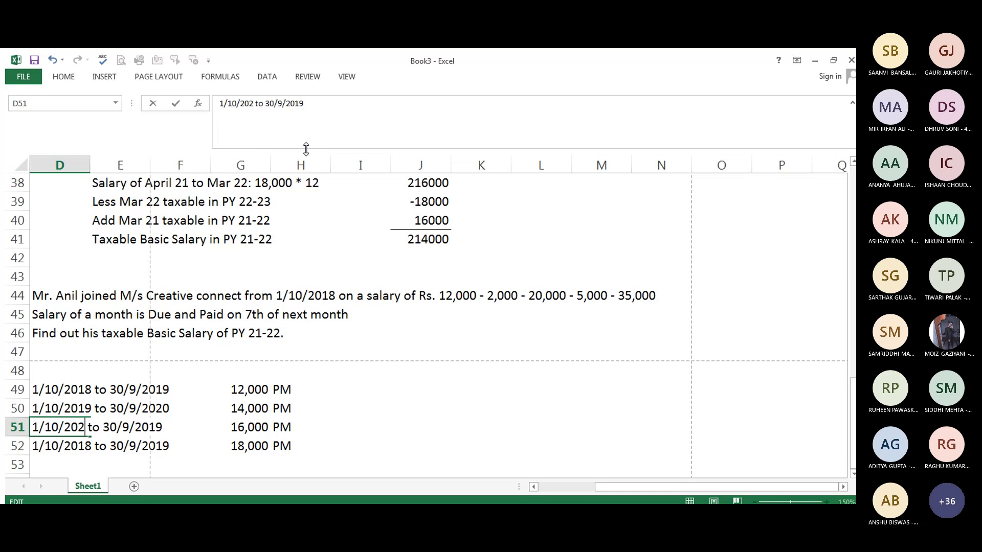
{"action": "key", "text": "Delete"}
{"action": "type", "text": "0"}
{"action": "key", "text": "End"}
{"action": "key", "text": "BackSpace"}
{"action": "key", "text": "BackSpace"}
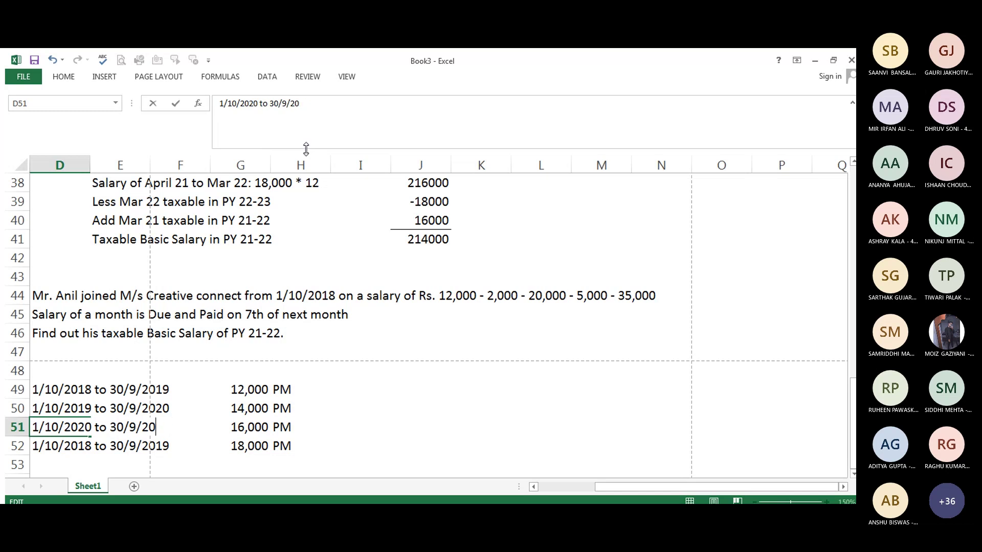
{"action": "type", "text": "21"}
{"action": "key", "text": "Return"}
Edit the fourth salary period in D52 to read 1/10/2021 to 30/9/2022.
{"action": "key", "text": "F2"}
{"action": "key", "text": "Home"}
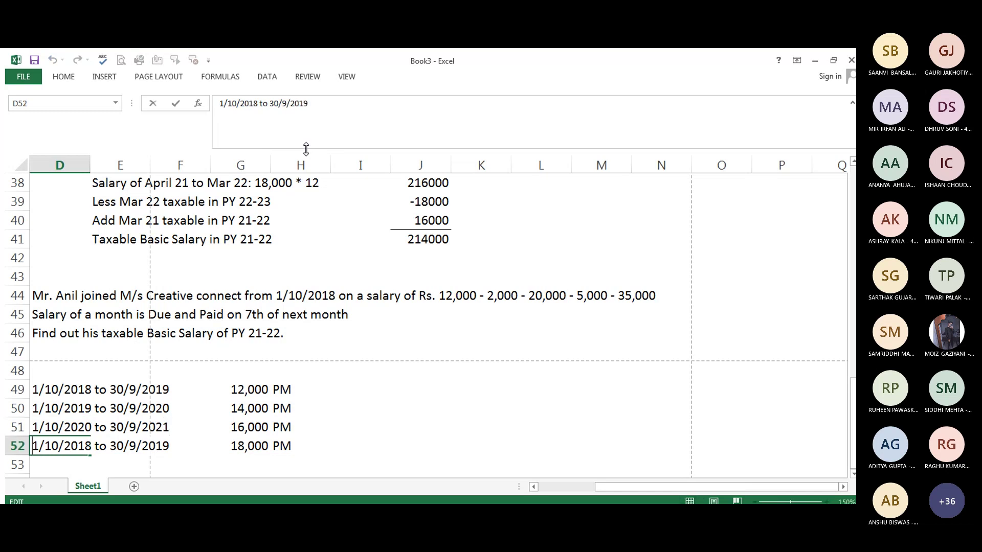
{"action": "key", "text": "Right"}
{"action": "key", "text": "Right"}
{"action": "key", "text": "Right"}
{"action": "key", "text": "Right"}
{"action": "key", "text": "Right"}
{"action": "key", "text": "Right"}
{"action": "key", "text": "Right"}
{"action": "key", "text": "Right"}
{"action": "key", "text": "Right"}
{"action": "key", "text": "BackSpace"}
{"action": "key", "text": "BackSpace"}
{"action": "type", "text": "21"}
{"action": "key", "text": "End"}
{"action": "key", "text": "BackSpace"}
{"action": "type", "text": "22"}
{"action": "key", "text": "BackSpace"}
{"action": "key", "text": "BackSpace"}
{"action": "key", "text": "BackSpace"}
{"action": "type", "text": "22"}
{"action": "key", "text": "Return"}
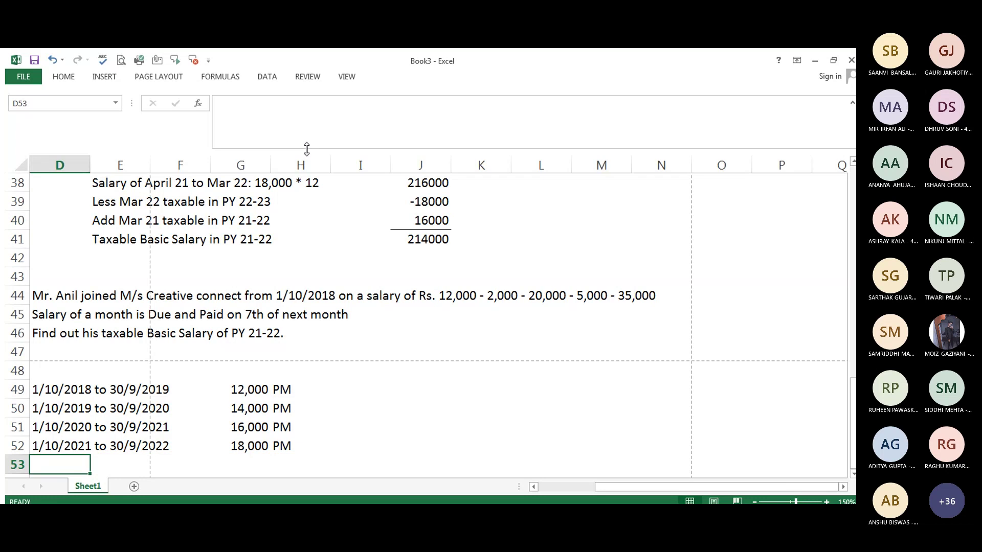
Examine the third salary period in row 51 and its monthly amount.
{"action": "key", "text": "Up"}
{"action": "key", "text": "Up"}
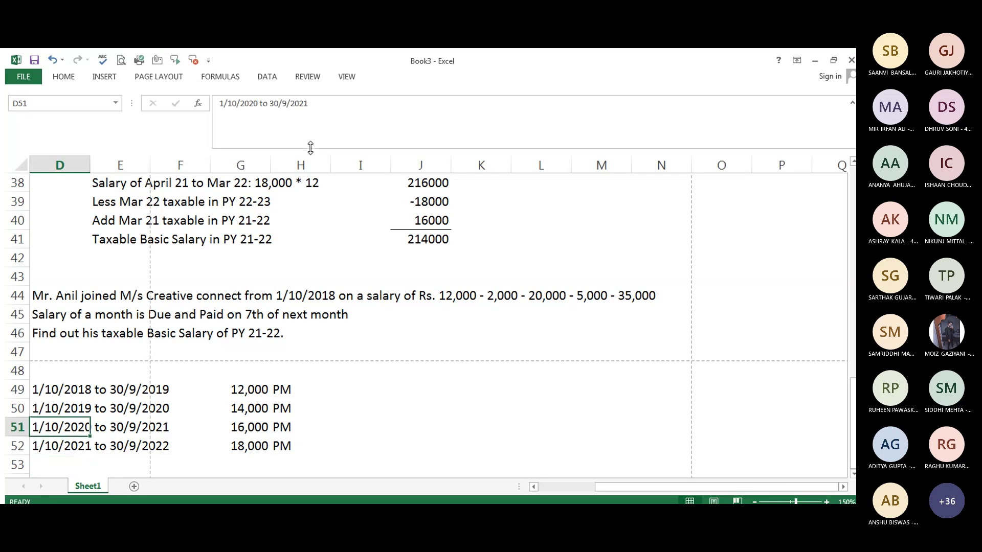
{"action": "key", "text": "Right"}
{"action": "key", "text": "Right"}
{"action": "key", "text": "Right"}
{"action": "key", "text": "Right"}
{"action": "key", "text": "Left"}
{"action": "key", "text": "Left"}
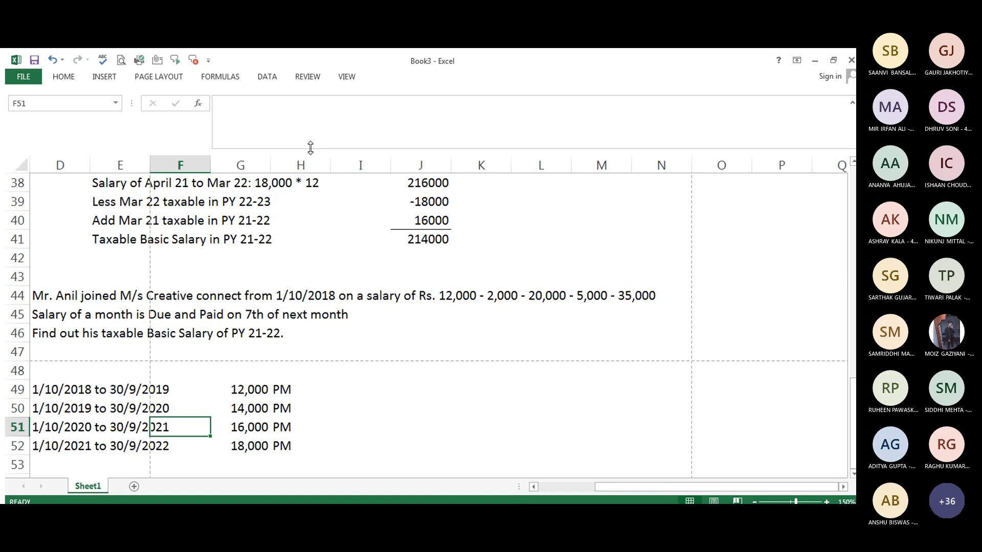
{"action": "key", "text": "Left"}
{"action": "key", "text": "Left"}
{"action": "key", "text": "Left"}
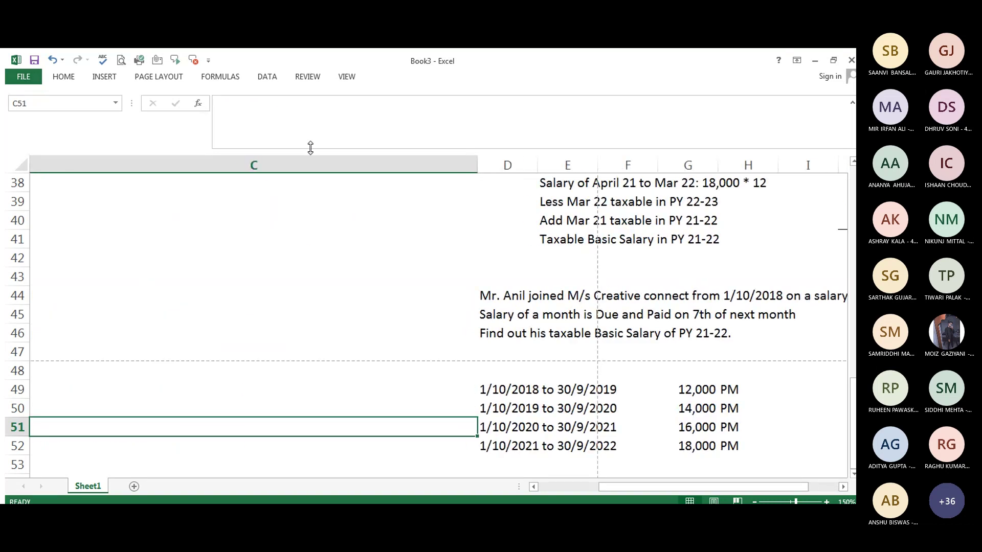
{"action": "key", "text": "Right"}
{"action": "key", "text": "Right"}
{"action": "key", "text": "Right"}
{"action": "key", "text": "Right"}
{"action": "key", "text": "Right"}
{"action": "key", "text": "Right"}
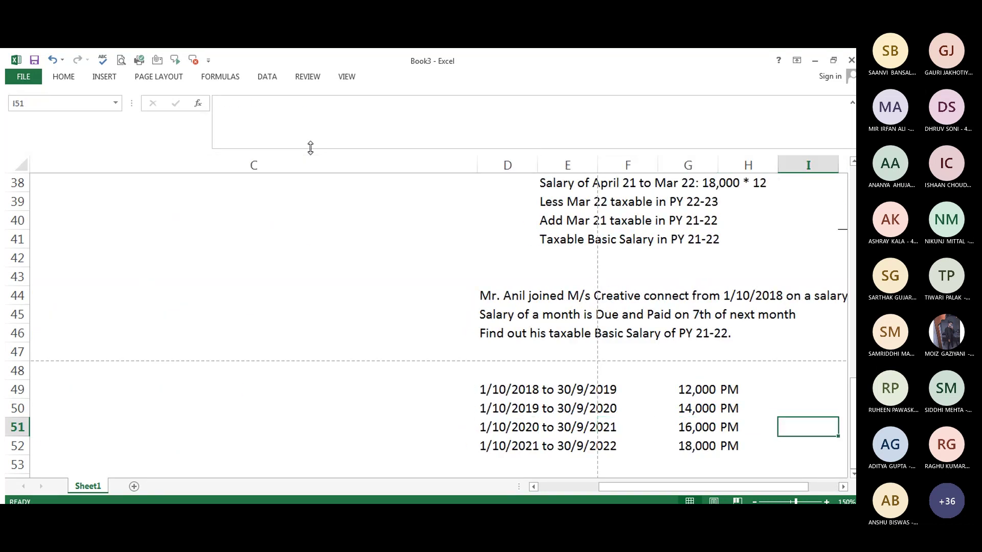
{"action": "key", "text": "Right"}
{"action": "key", "text": "Right"}
{"action": "key", "text": "Left"}
{"action": "key", "text": "Left"}
{"action": "key", "text": "Left"}
{"action": "key", "text": "Left"}
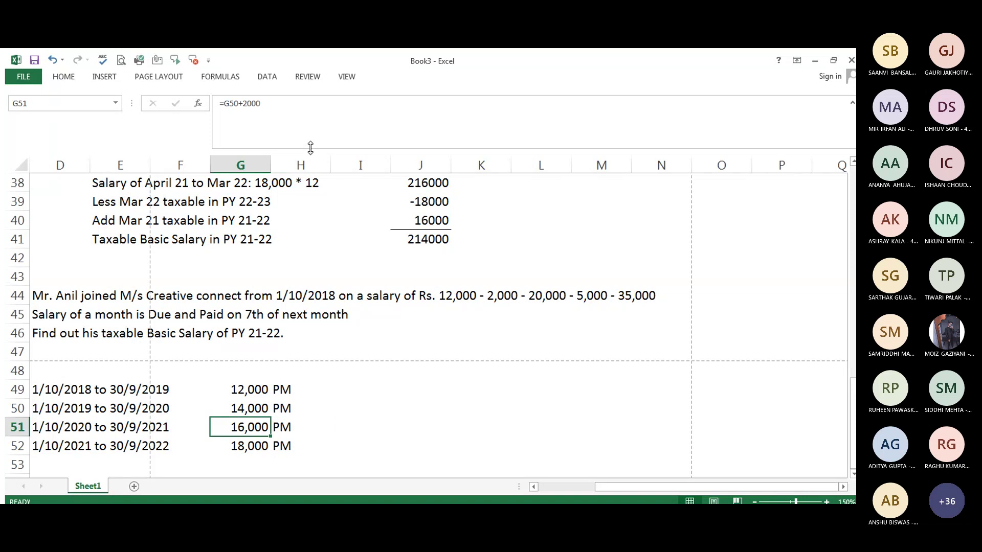
Enter the period label 1/4/21 to 30/9/21 in E54, below the yearly salary list.
{"action": "key", "text": "Down"}
{"action": "key", "text": "Down"}
{"action": "key", "text": "Down"}
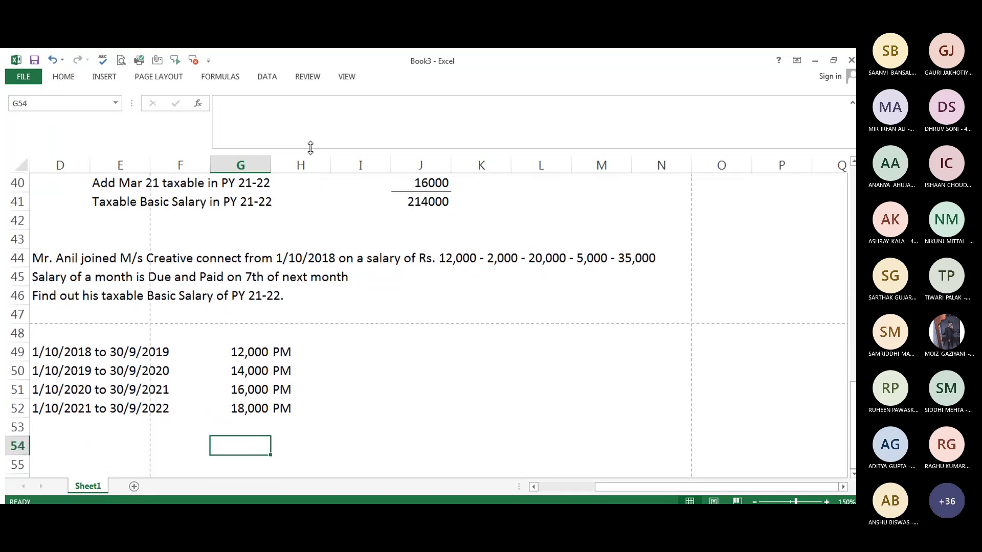
{"action": "key", "text": "Left"}
{"action": "key", "text": "Left"}
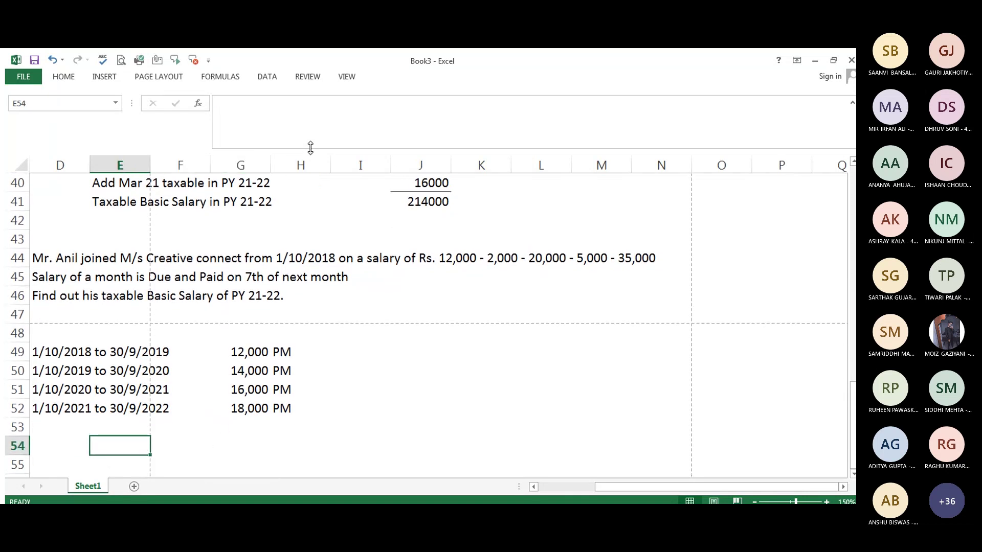
{"action": "type", "text": "1/4/"}
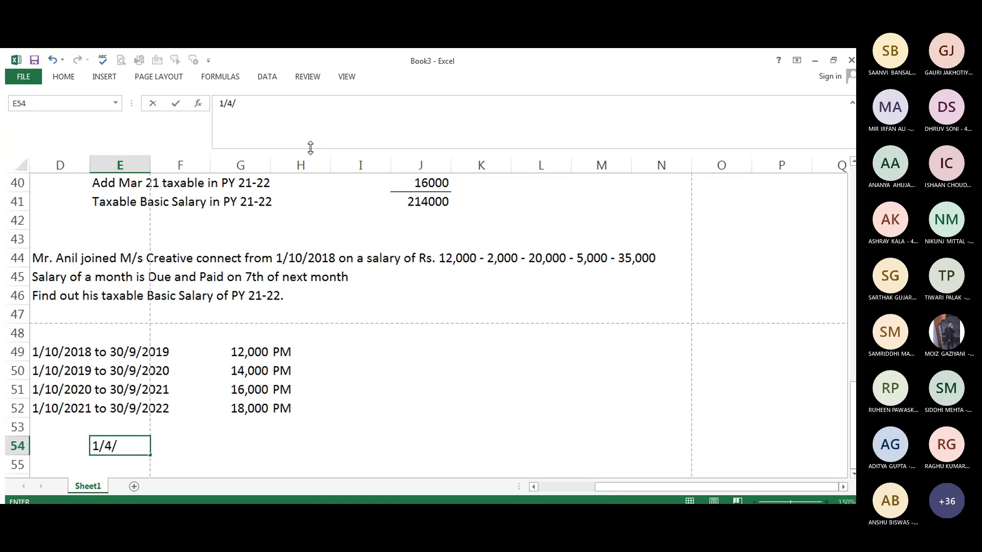
{"action": "type", "text": "21 to 30/9"}
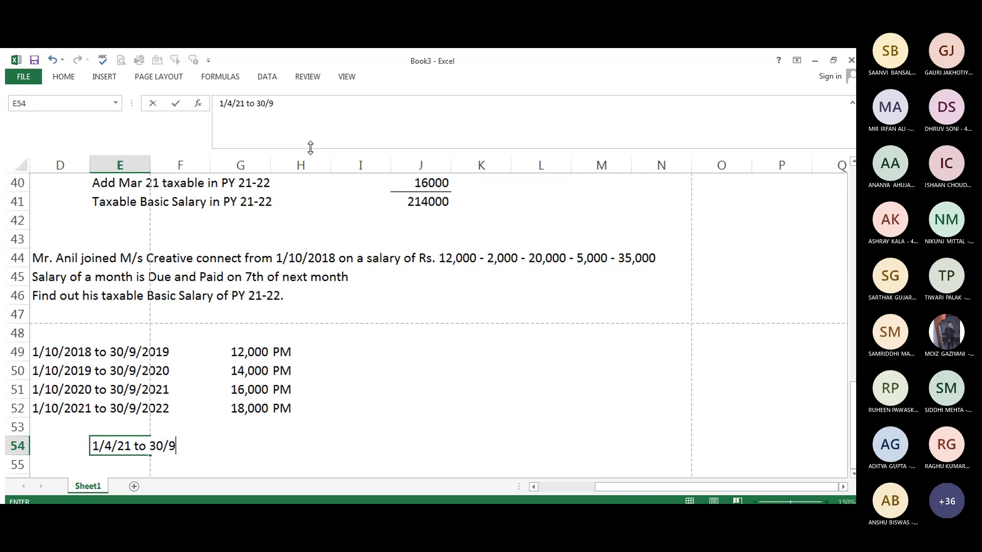
{"action": "type", "text": "/21"}
{"action": "key", "text": "Return"}
Copy the third period's monthly amount and PM unit from G51:H51 into G54:H54, beside the 1/4/21 to 30/9/21 label.
{"action": "key", "text": "Up"}
{"action": "key", "text": "Right"}
{"action": "key", "text": "Right"}
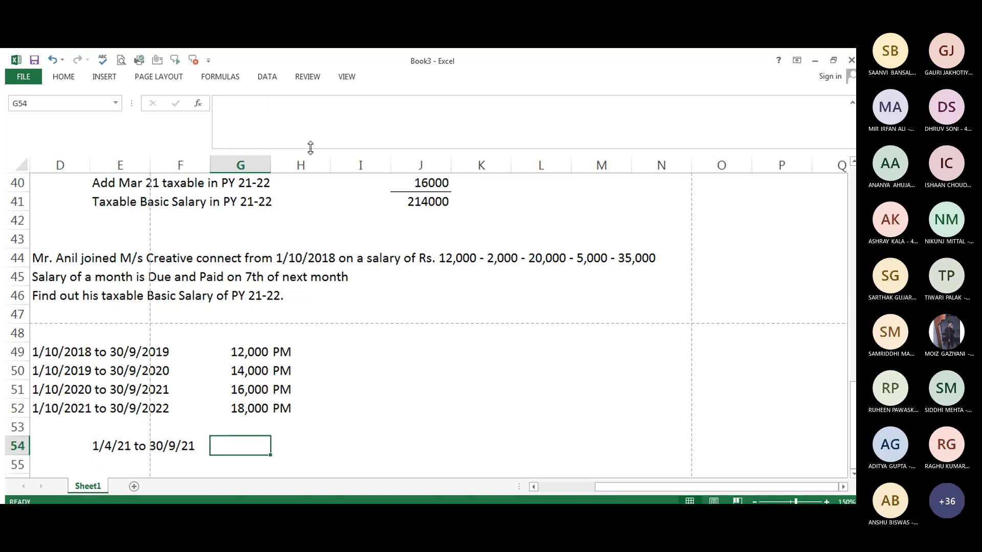
{"action": "key", "text": "Up"}
{"action": "key", "text": "Up"}
{"action": "key", "text": "Up"}
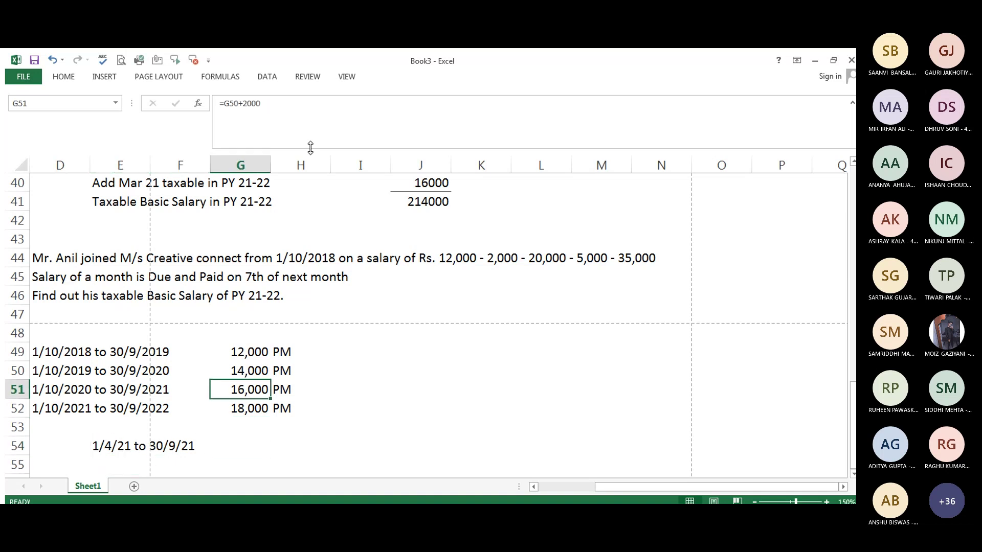
{"action": "key", "text": "shift+Right"}
{"action": "key", "text": "ctrl+c"}
{"action": "key", "text": "Down"}
{"action": "key", "text": "Down"}
{"action": "key", "text": "Down"}
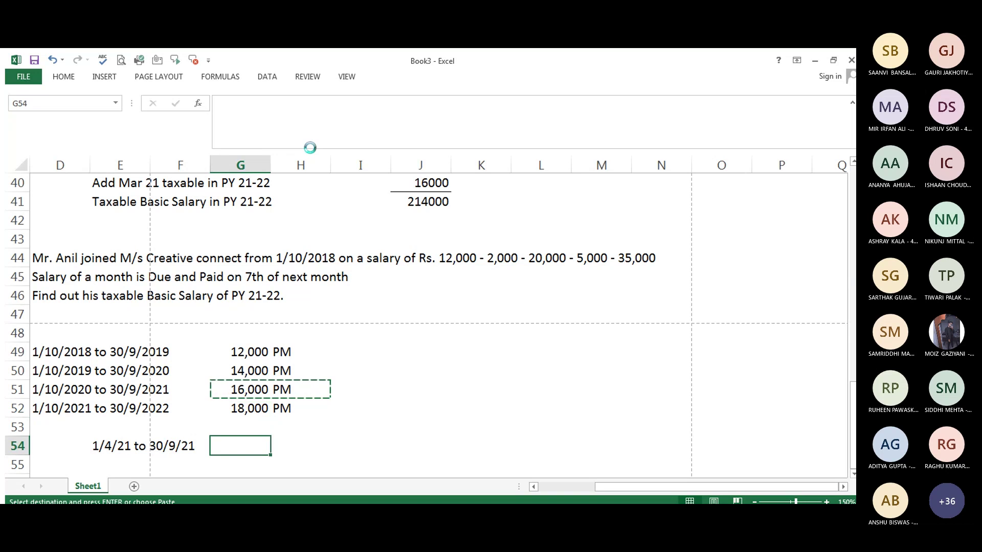
{"action": "key", "text": "Return"}
Replace the copied formula in G54 with a fixed monthly salary of 16,000.
{"action": "key", "text": "Left"}
{"action": "key", "text": "Right"}
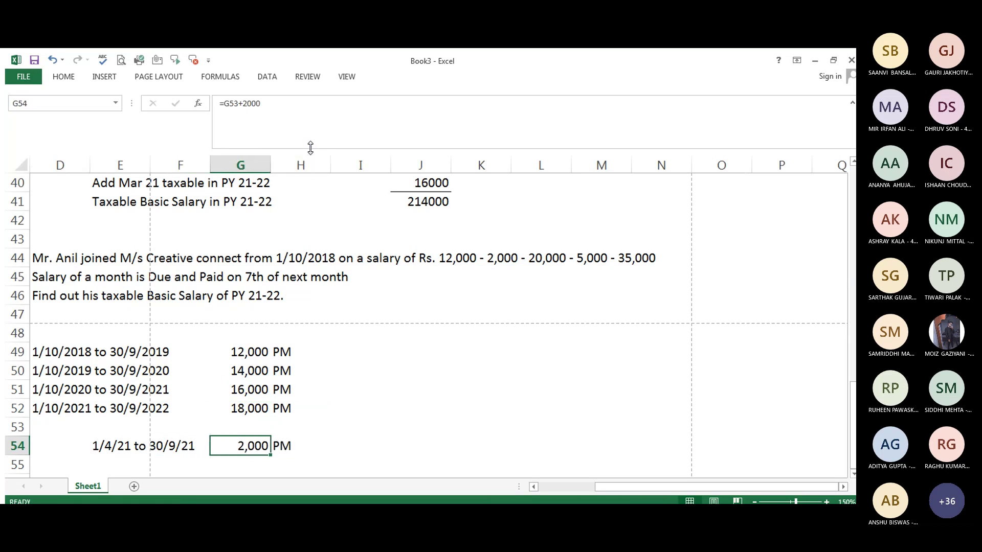
{"action": "type", "text": "16,"}
{"action": "type", "text": "000"}
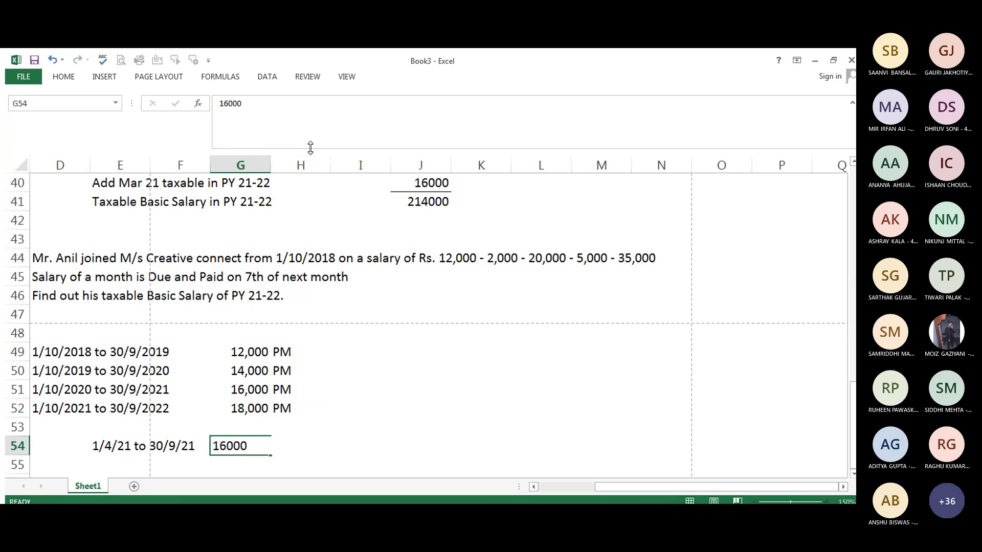
{"action": "key", "text": "Return"}
Enter the second half-year period label 1/10/2021 to 31/3/22 in E55.
{"action": "key", "text": "Left"}
{"action": "key", "text": "Left"}
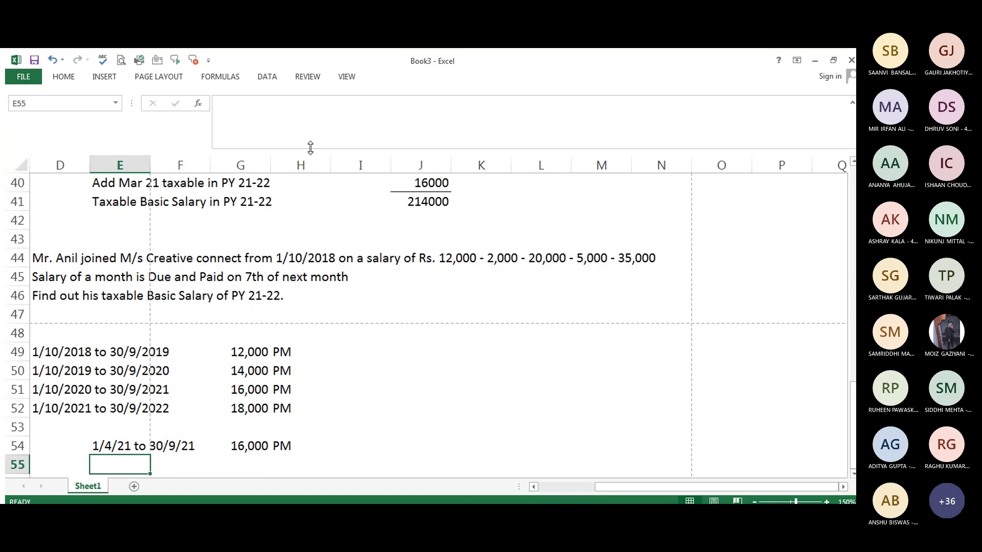
{"action": "type", "text": "1/1/"}
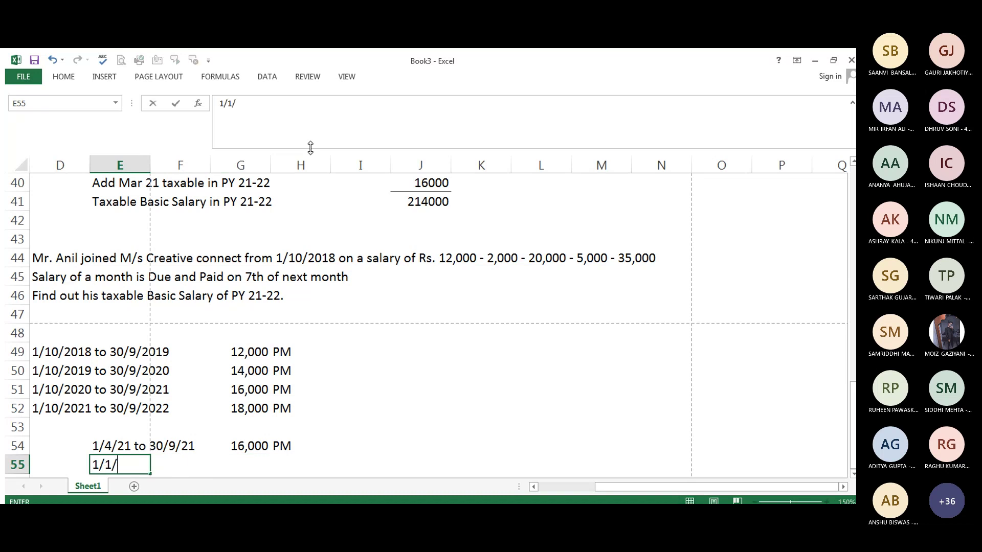
{"action": "key", "text": "BackSpace"}
{"action": "type", "text": "0/2021 to"}
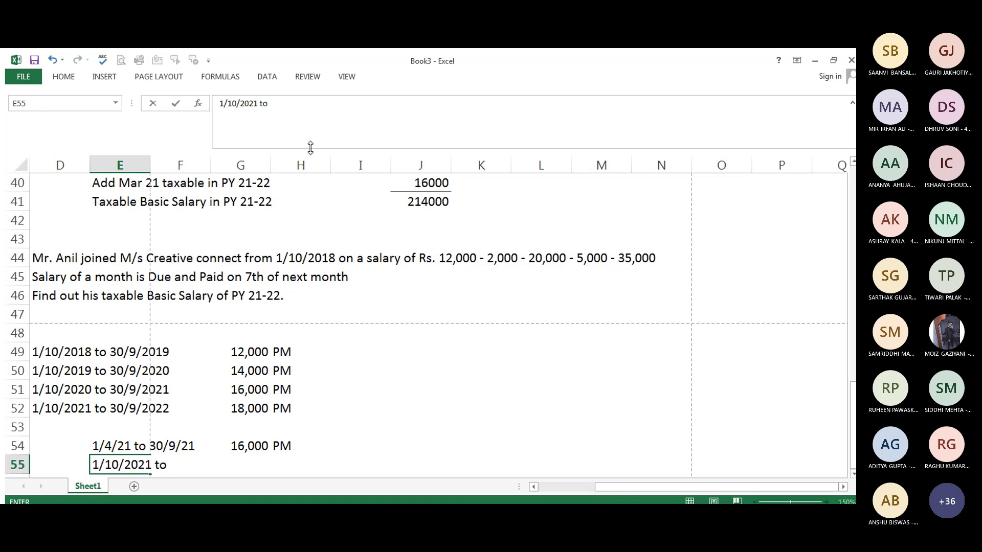
{"action": "type", "text": " 31/3/22"}
{"action": "key", "text": "Return"}
{"action": "key", "text": "Up"}
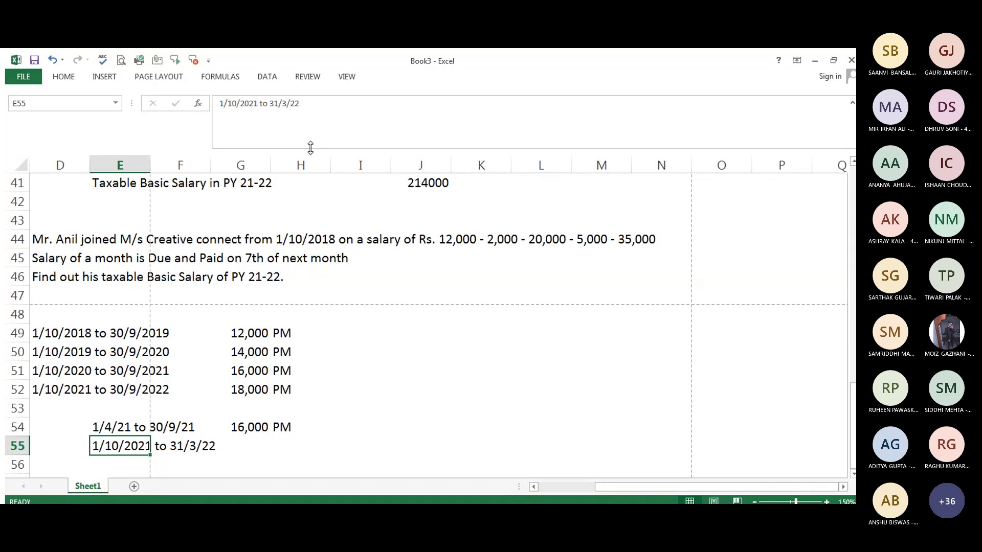
Copy the fourth period's monthly amount and PM unit from G52:H52 into G55:H55.
{"action": "key", "text": "Right"}
{"action": "key", "text": "Right"}
{"action": "key", "text": "Up"}
{"action": "key", "text": "Up"}
{"action": "key", "text": "Up"}
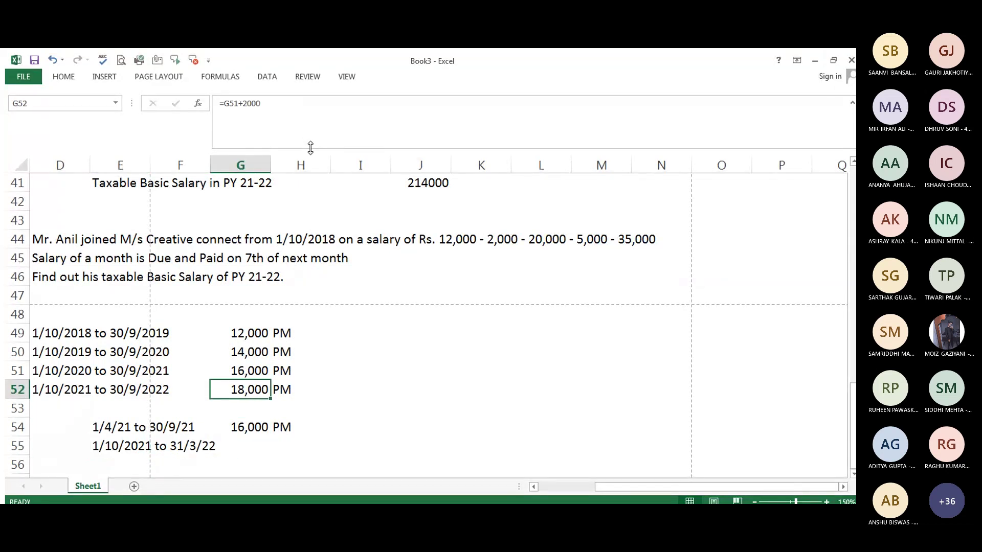
{"action": "key", "text": "shift+Right"}
{"action": "key", "text": "ctrl+c"}
{"action": "key", "text": "Down"}
{"action": "key", "text": "Down"}
{"action": "key", "text": "Down"}
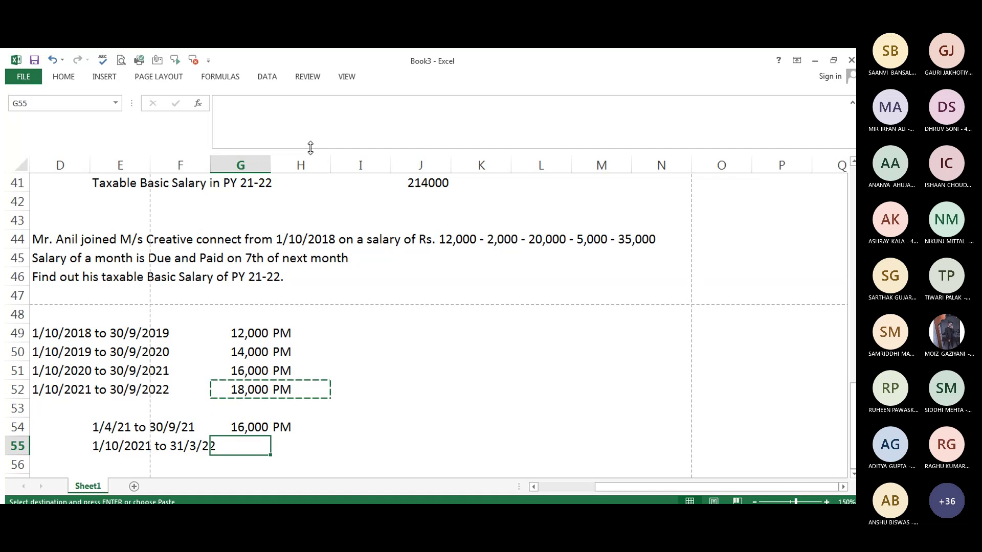
{"action": "key", "text": "Return"}
{"action": "key", "text": "Down"}
{"action": "key", "text": "Up"}
{"action": "key", "text": "Left"}
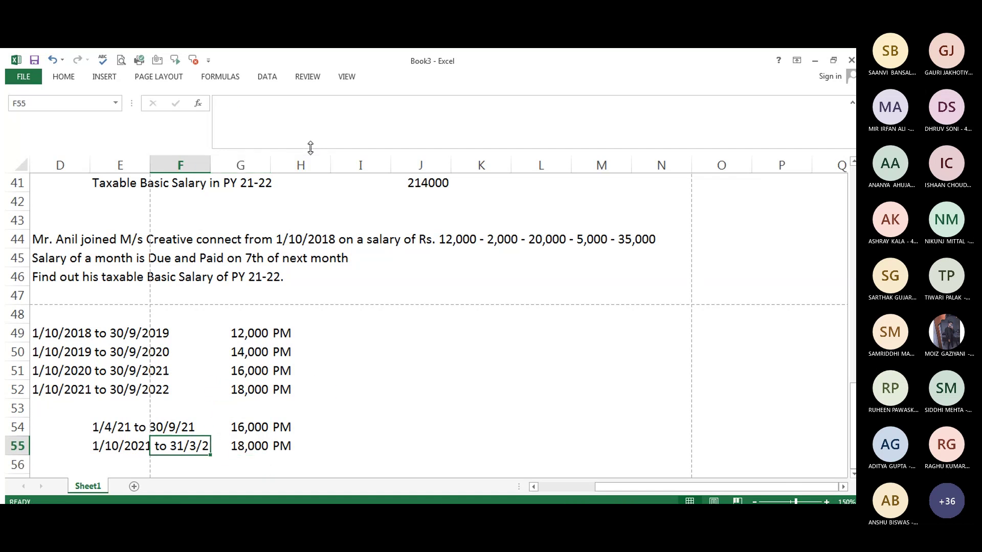
Copy the first problem's four-line taxable salary computation from E38:J41 to the block starting at E57.
{"action": "key", "text": "Down"}
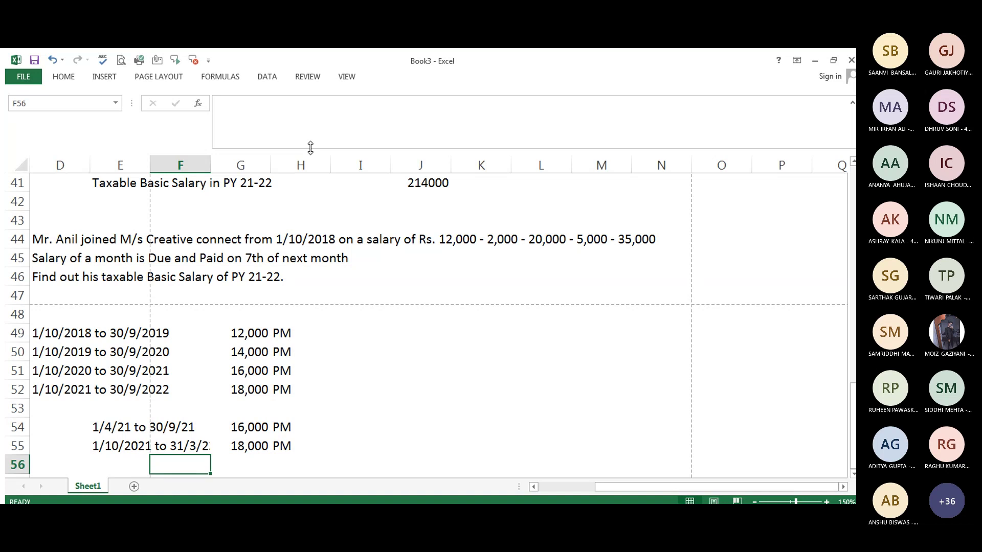
{"action": "key", "text": "Down"}
{"action": "key", "text": "Down"}
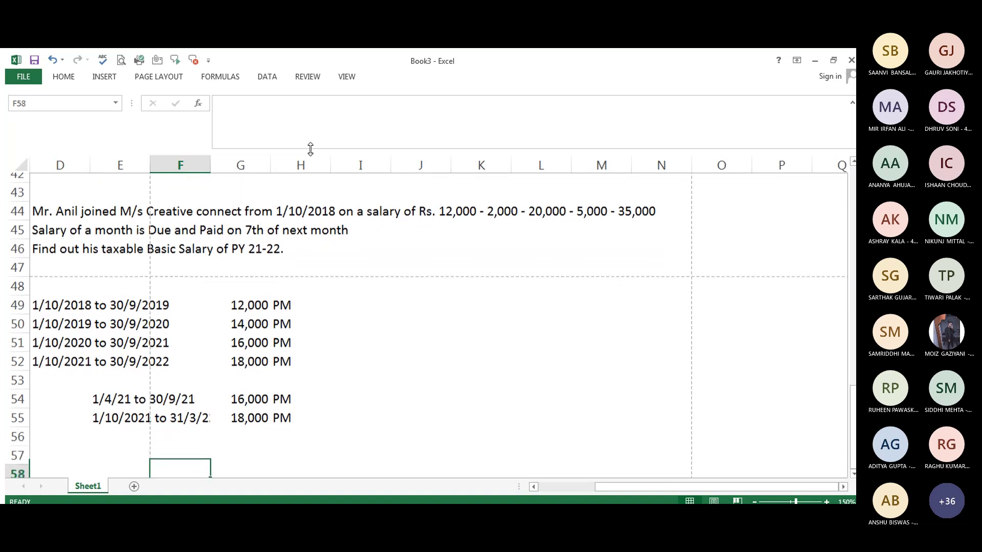
{"action": "key", "text": "Up"}
{"action": "key", "text": "Up"}
{"action": "key", "text": "Up"}
{"action": "key", "text": "Up"}
{"action": "key", "text": "Up"}
{"action": "key", "text": "Up"}
{"action": "key", "text": "Up"}
{"action": "key", "text": "Up"}
{"action": "key", "text": "Up"}
{"action": "key", "text": "Down"}
{"action": "key", "text": "Down"}
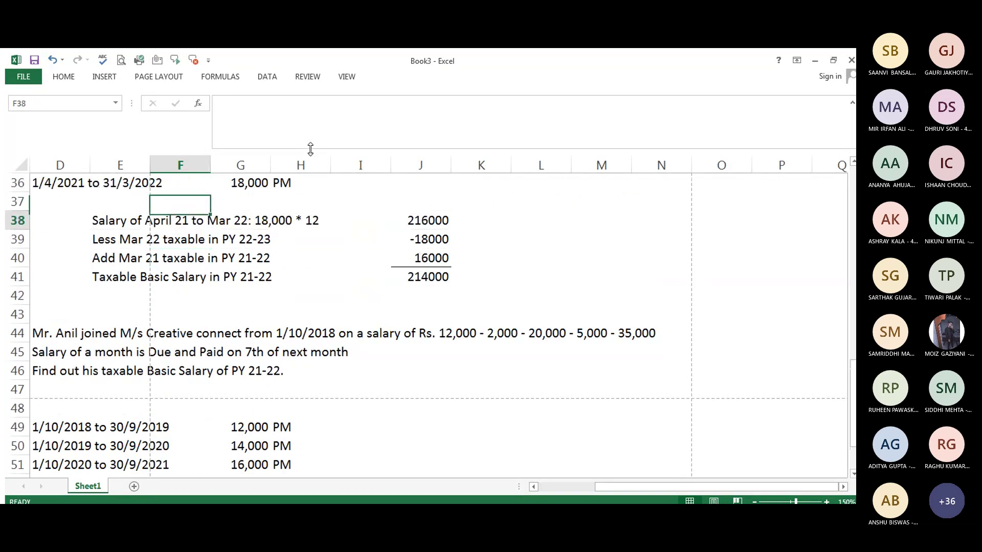
{"action": "key", "text": "Left"}
{"action": "key", "text": "shift+Down"}
{"action": "key", "text": "shift+Down"}
{"action": "key", "text": "shift+Down"}
{"action": "key", "text": "shift+Right"}
{"action": "key", "text": "shift+Right"}
{"action": "key", "text": "shift+Right"}
{"action": "key", "text": "shift+Right"}
{"action": "key", "text": "shift+Right"}
{"action": "key", "text": "shift+Right"}
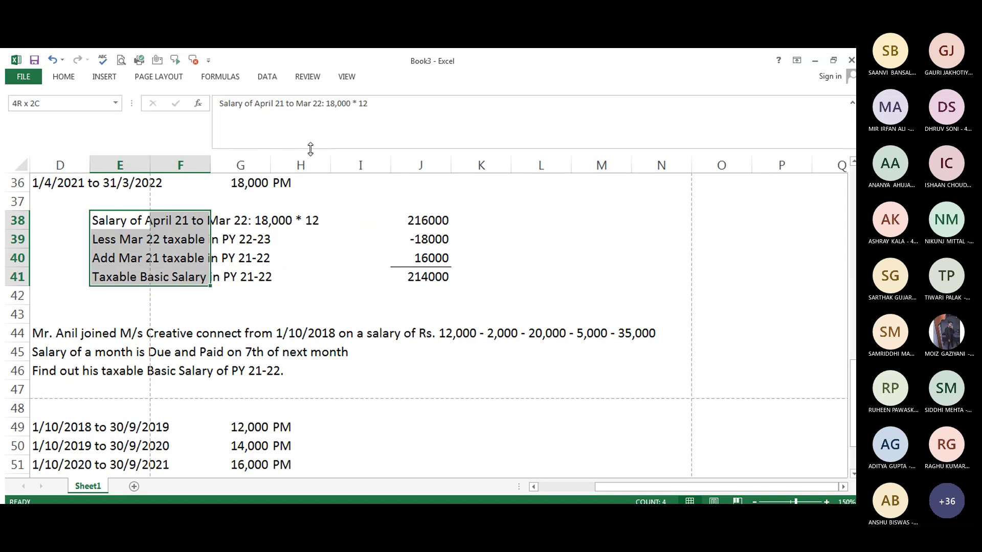
{"action": "key", "text": "shift+Left"}
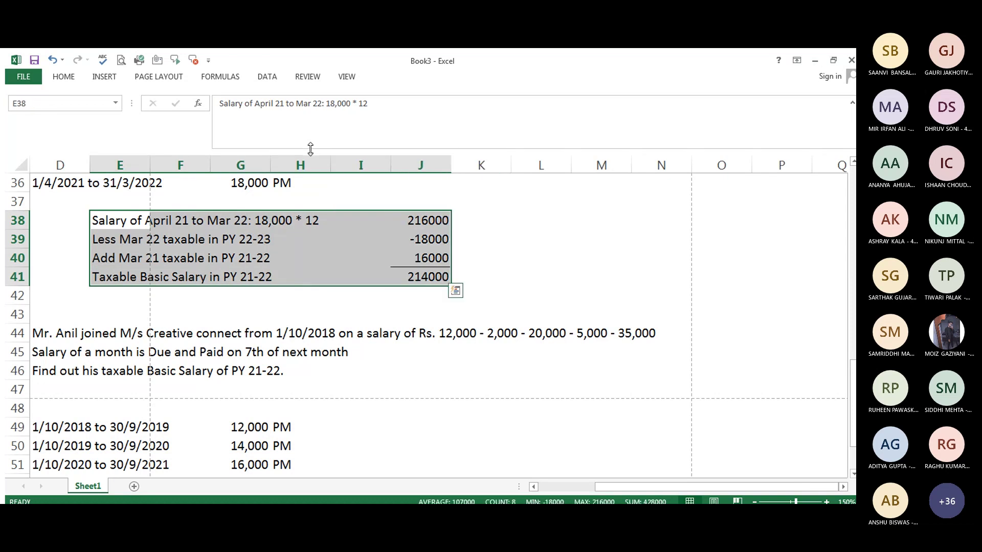
{"action": "key", "text": "ctrl+c"}
{"action": "key", "text": "Down"}
{"action": "key", "text": "Down"}
{"action": "key", "text": "Down"}
{"action": "key", "text": "Down"}
{"action": "key", "text": "Down"}
{"action": "key", "text": "Down"}
{"action": "key", "text": "Down"}
{"action": "key", "text": "Down"}
{"action": "key", "text": "Down"}
{"action": "key", "text": "Down"}
{"action": "key", "text": "Down"}
{"action": "key", "text": "Down"}
{"action": "key", "text": "Down"}
{"action": "key", "text": "Down"}
{"action": "key", "text": "Down"}
{"action": "key", "text": "Down"}
{"action": "key", "text": "Down"}
{"action": "key", "text": "Down"}
{"action": "key", "text": "Down"}
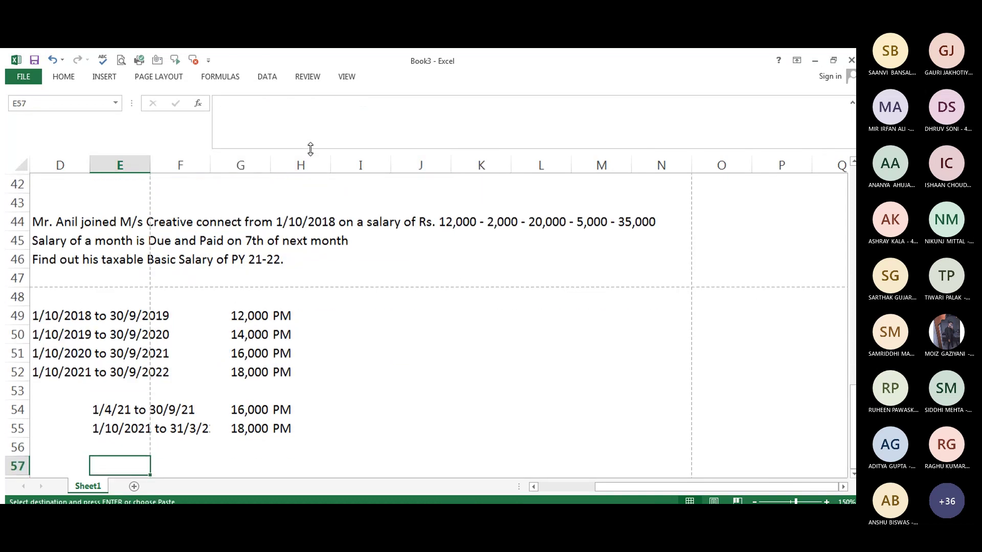
{"action": "key", "text": "Down"}
{"action": "key", "text": "Down"}
{"action": "key", "text": "Up"}
{"action": "key", "text": "Up"}
{"action": "key", "text": "Return"}
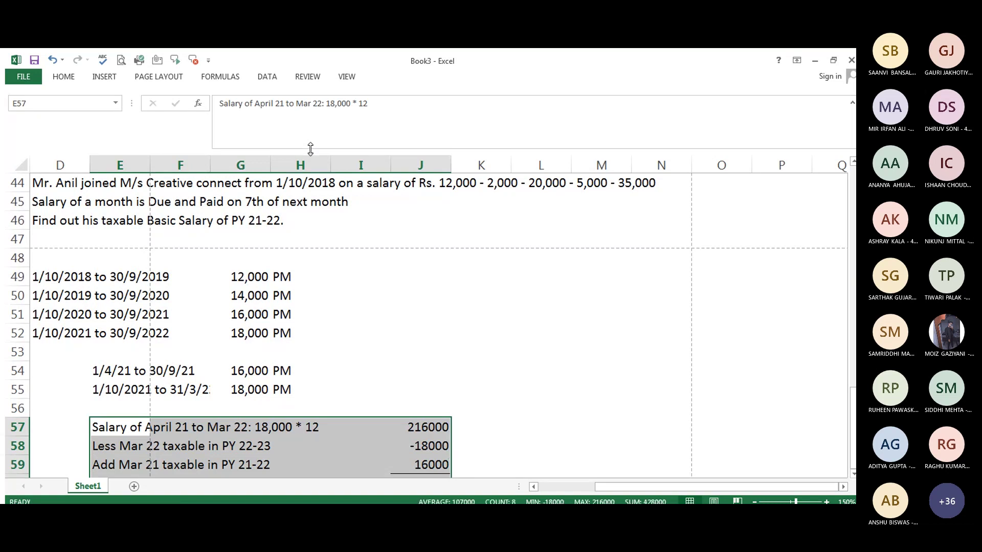
Edit the copied salary line in E57 to read Salary of April 21 to Mar 22: 16,000 * 6 + 18,000 *6.
{"action": "key", "text": "Down"}
{"action": "key", "text": "Down"}
{"action": "key", "text": "Down"}
{"action": "key", "text": "Down"}
{"action": "key", "text": "Down"}
{"action": "key", "text": "Up"}
{"action": "key", "text": "Up"}
{"action": "key", "text": "Up"}
{"action": "key", "text": "Up"}
{"action": "key", "text": "Up"}
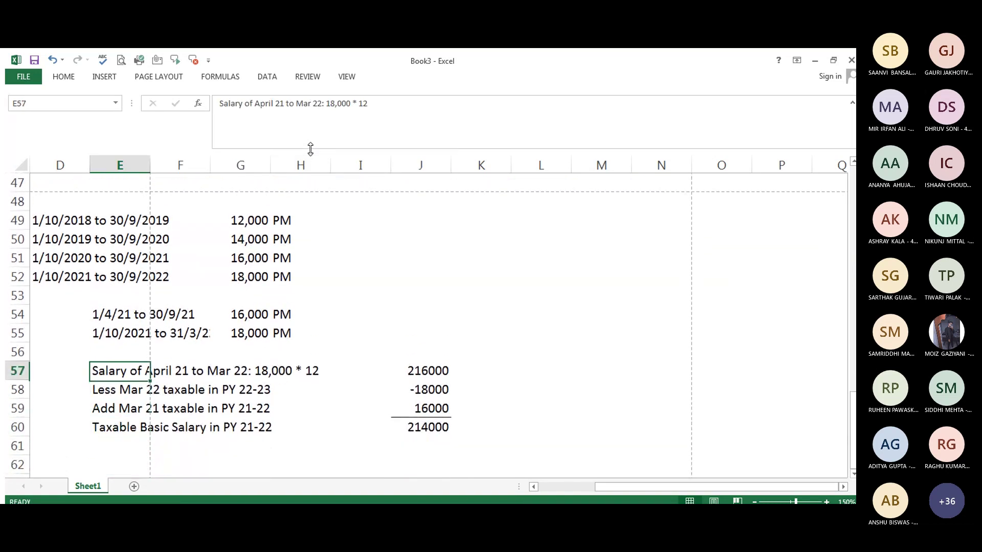
{"action": "key", "text": "F2"}
{"action": "key", "text": "Left"}
{"action": "key", "text": "Left"}
{"action": "key", "text": "ctrl+Left"}
{"action": "key", "text": "ctrl+Left"}
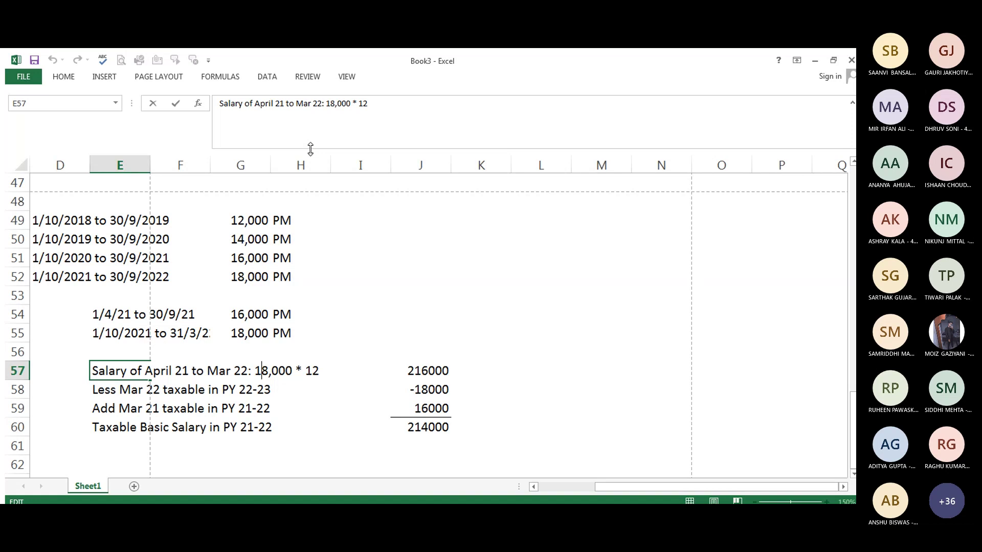
{"action": "key", "text": "Right"}
{"action": "type", "text": "6"}
{"action": "key", "text": "Delete"}
{"action": "key", "text": "ctrl+Right"}
{"action": "key", "text": "ctrl+Right"}
{"action": "type", "text": "6"}
{"action": "key", "text": "Delete"}
{"action": "key", "text": "Delete"}
{"action": "type", "text": "+ 18,00"}
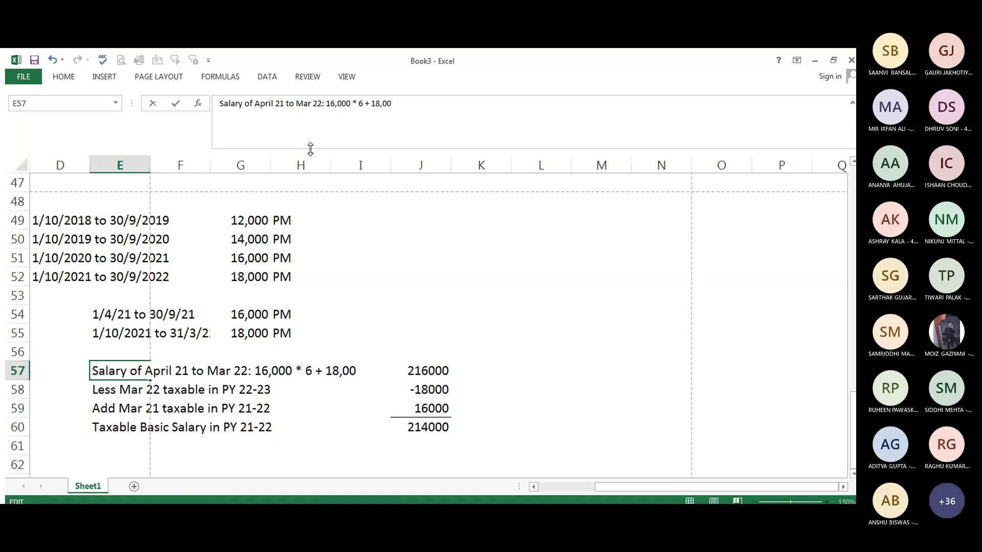
{"action": "type", "text": "0 *6"}
{"action": "key", "text": "Return"}
{"action": "key", "text": "Up"}
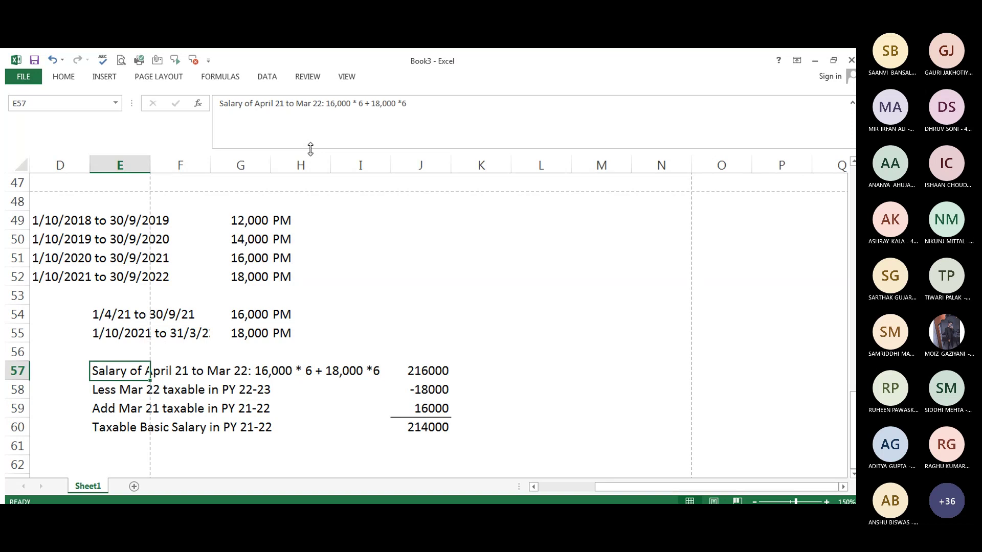
Set the April 21 to Mar 22 salary amount in J57 to 204000.
{"action": "key", "text": "Right"}
{"action": "key", "text": "Right"}
{"action": "key", "text": "Right"}
{"action": "key", "text": "Right"}
{"action": "key", "text": "Right"}
{"action": "key", "text": "Right"}
{"action": "key", "text": "Right"}
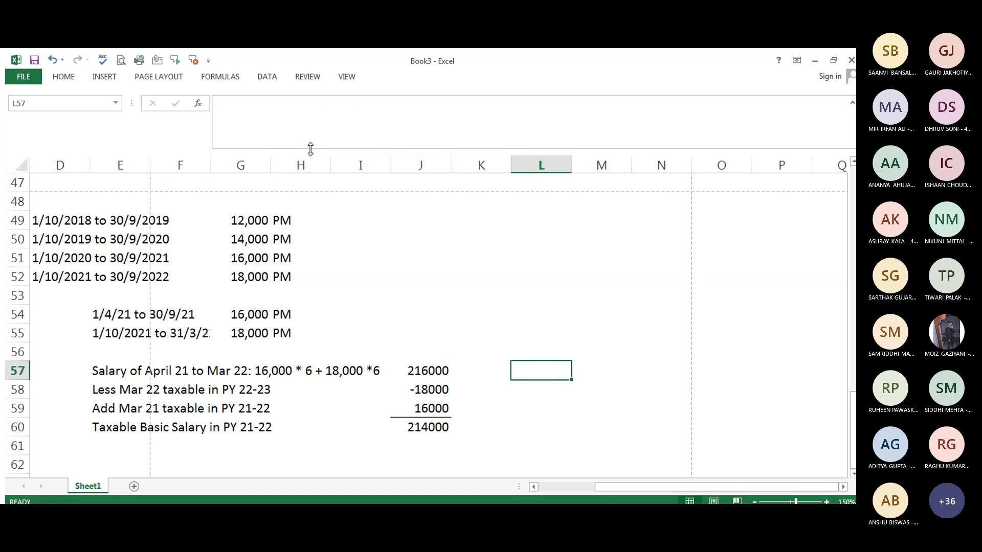
{"action": "key", "text": "Left"}
{"action": "key", "text": "Left"}
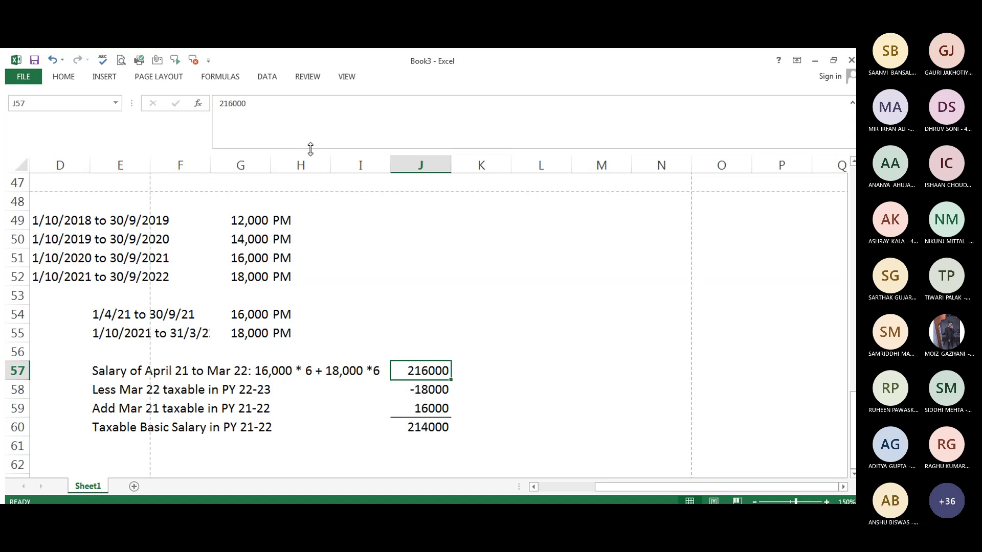
{"action": "type", "text": "204000"}
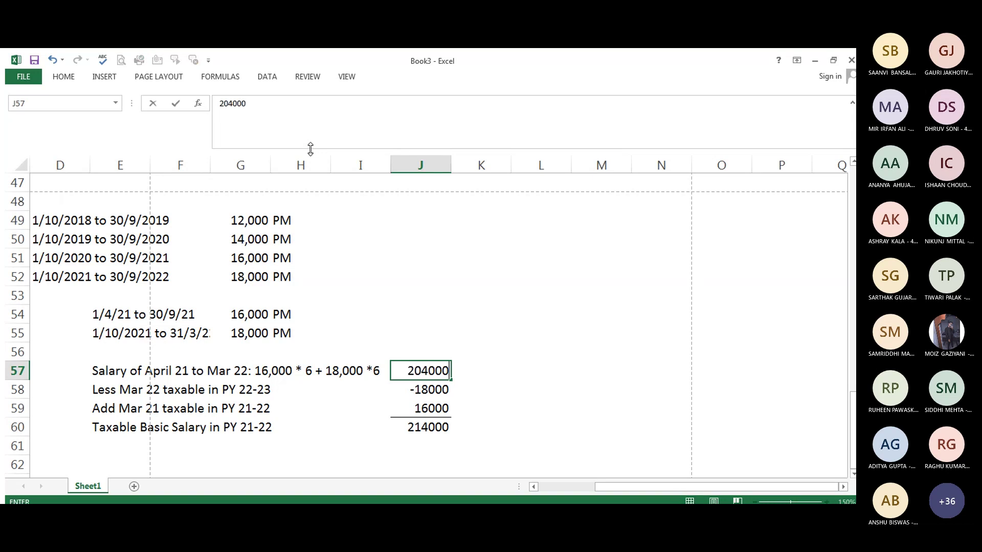
{"action": "key", "text": "Return"}
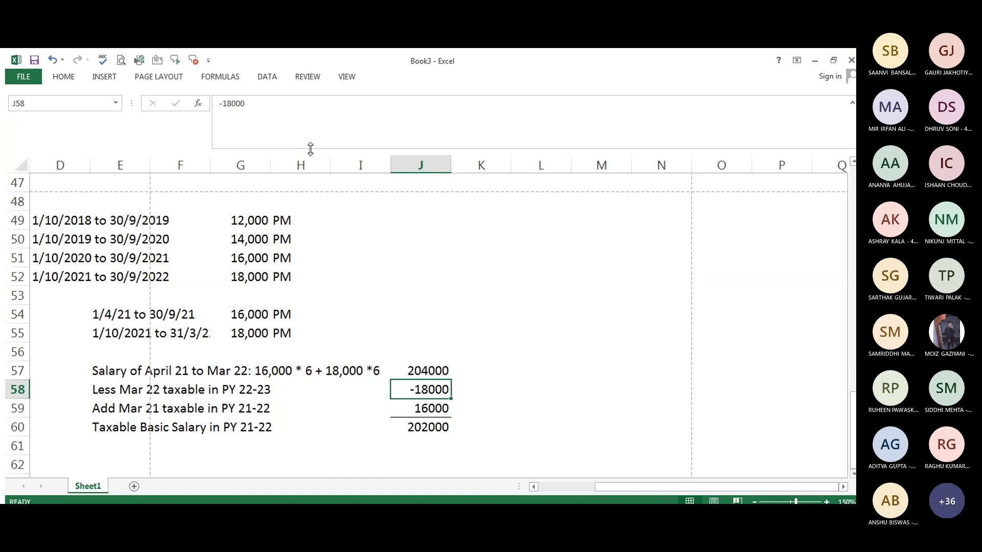
Go back up to the first problem's computation around J39 and examine it alongside the second problem's statement.
{"action": "key", "text": "Up"}
{"action": "key", "text": "Up"}
{"action": "key", "text": "Up"}
{"action": "key", "text": "Up"}
{"action": "key", "text": "Up"}
{"action": "key", "text": "Up"}
{"action": "key", "text": "Up"}
{"action": "key", "text": "Up"}
{"action": "key", "text": "Up"}
{"action": "key", "text": "Up"}
{"action": "key", "text": "Up"}
{"action": "key", "text": "Up"}
{"action": "key", "text": "Up"}
{"action": "key", "text": "Up"}
{"action": "key", "text": "Up"}
{"action": "key", "text": "Up"}
{"action": "key", "text": "Up"}
{"action": "key", "text": "Up"}
{"action": "key", "text": "Up"}
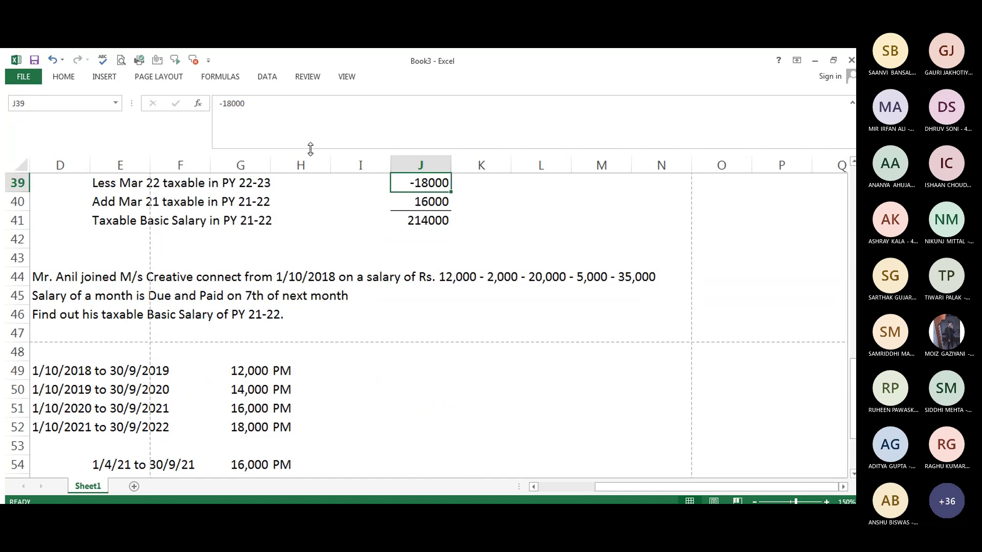
Go back down to the second problem's computation and examine its lines from the total in row 60 to E58.
{"action": "key", "text": "Down"}
{"action": "key", "text": "Down"}
{"action": "key", "text": "Down"}
{"action": "key", "text": "Down"}
{"action": "key", "text": "Down"}
{"action": "key", "text": "Down"}
{"action": "key", "text": "Down"}
{"action": "key", "text": "Down"}
{"action": "key", "text": "Down"}
{"action": "key", "text": "Down"}
{"action": "key", "text": "Down"}
{"action": "key", "text": "Down"}
{"action": "key", "text": "Down"}
{"action": "key", "text": "Down"}
{"action": "key", "text": "Down"}
{"action": "key", "text": "Down"}
{"action": "key", "text": "Down"}
{"action": "key", "text": "Down"}
{"action": "key", "text": "Down"}
{"action": "key", "text": "Down"}
{"action": "key", "text": "Down"}
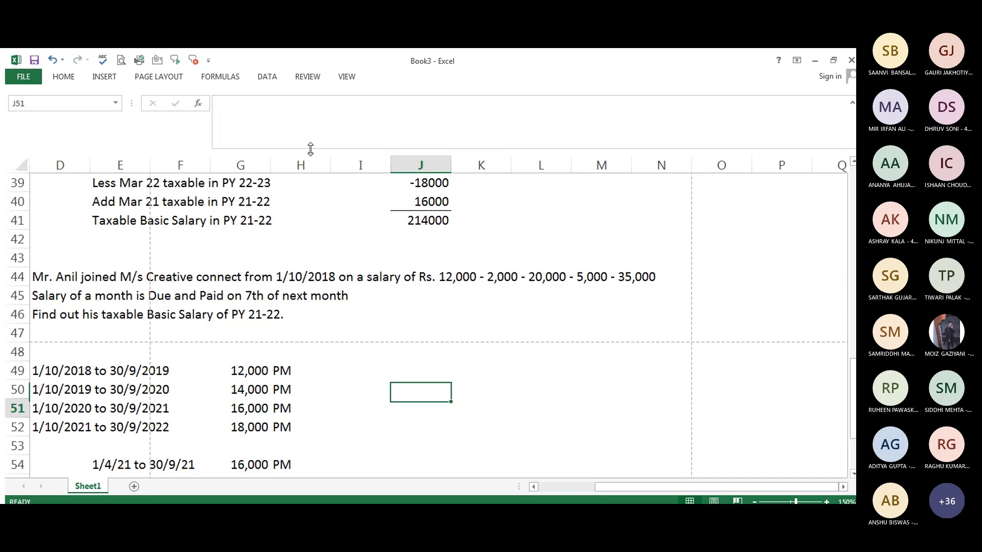
{"action": "key", "text": "Left"}
{"action": "key", "text": "Up"}
{"action": "key", "text": "Up"}
{"action": "key", "text": "Up"}
{"action": "key", "text": "Up"}
{"action": "key", "text": "Left"}
{"action": "key", "text": "Left"}
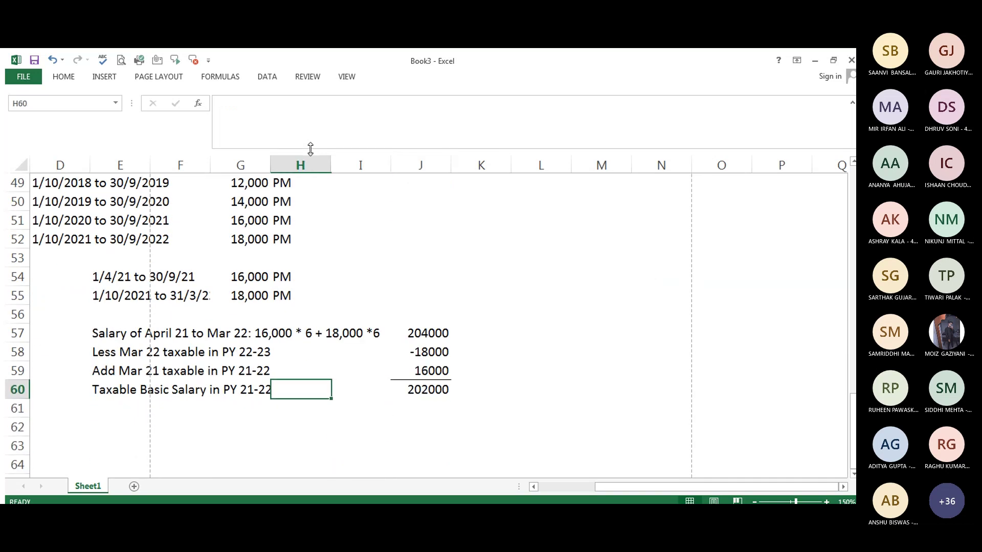
{"action": "key", "text": "Up"}
{"action": "key", "text": "Up"}
{"action": "key", "text": "Left"}
{"action": "key", "text": "Left"}
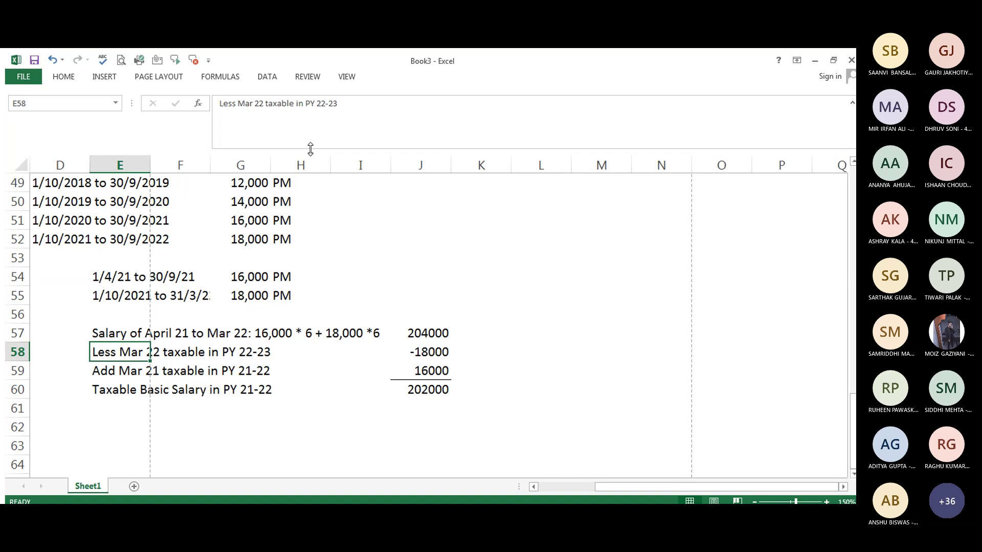
Examine the second problem's salary, deduction and addition amounts and the total formula in J57:J60.
{"action": "key", "text": "Right"}
{"action": "key", "text": "Right"}
{"action": "key", "text": "Right"}
{"action": "key", "text": "Right"}
{"action": "key", "text": "Right"}
{"action": "key", "text": "Right"}
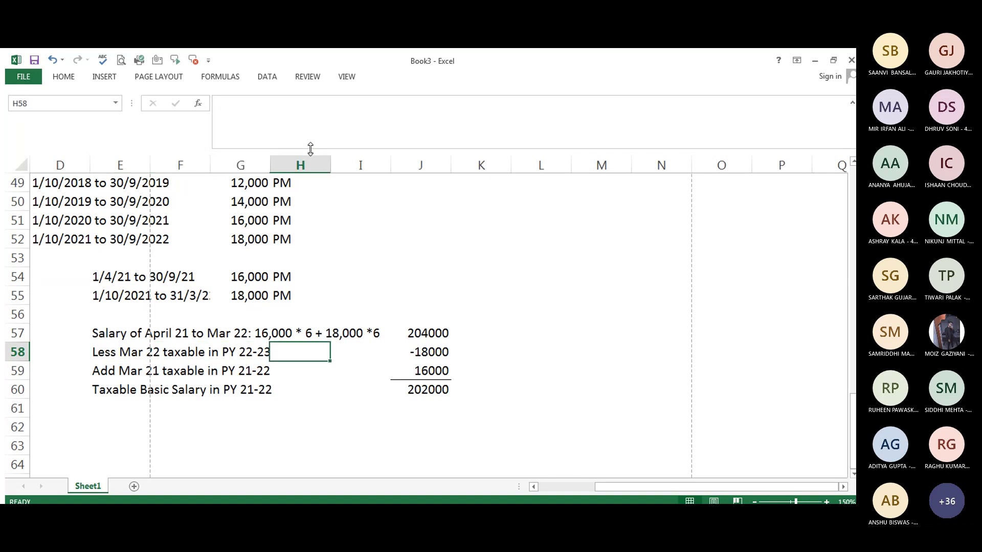
{"action": "key", "text": "Left"}
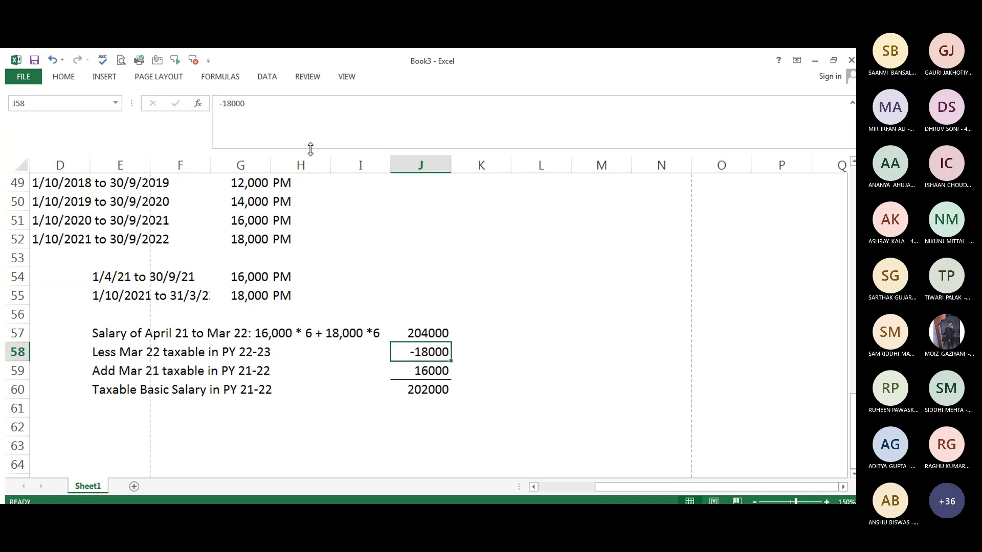
{"action": "key", "text": "Down"}
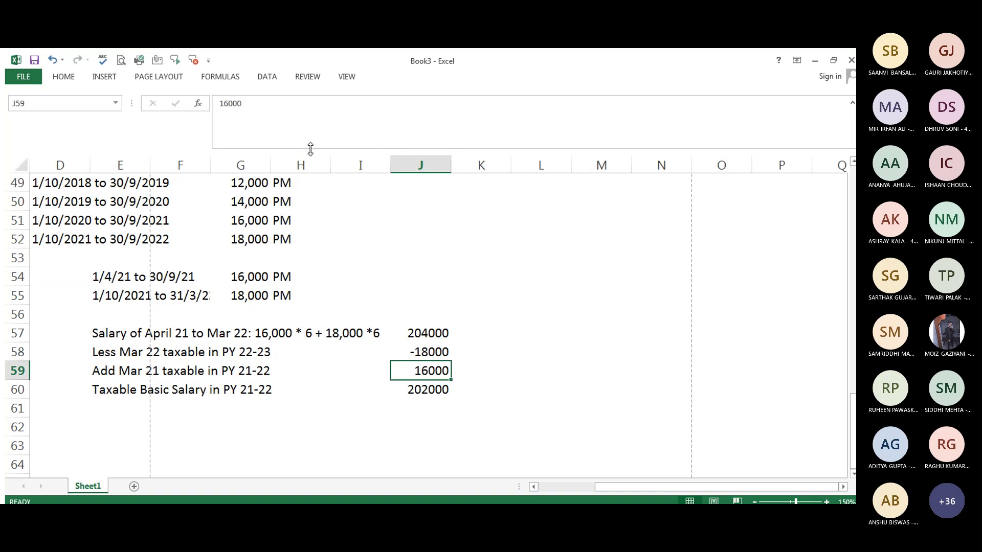
{"action": "key", "text": "Down"}
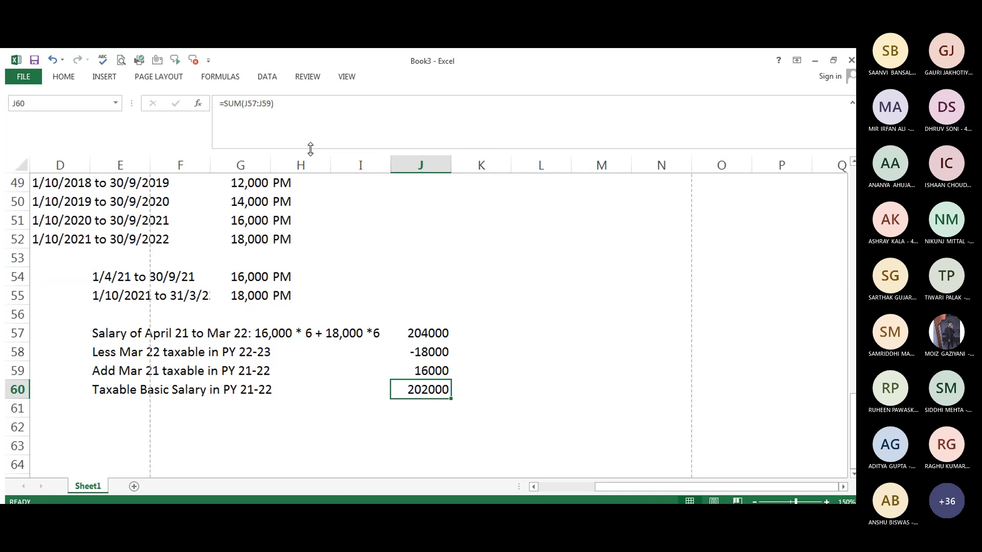
{"action": "key", "text": "Up"}
{"action": "key", "text": "Up"}
{"action": "key", "text": "Up"}
{"action": "key", "text": "Up"}
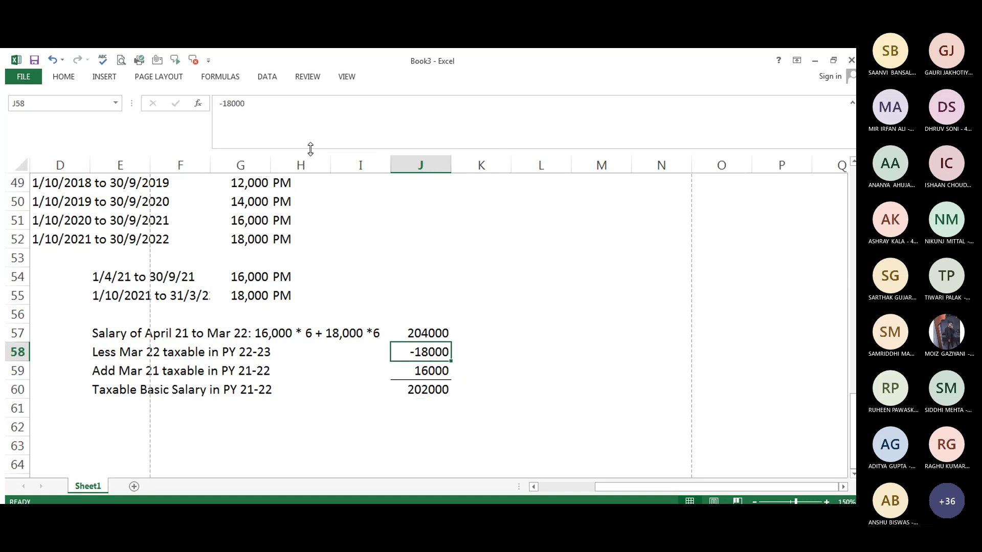
{"action": "key", "text": "Down"}
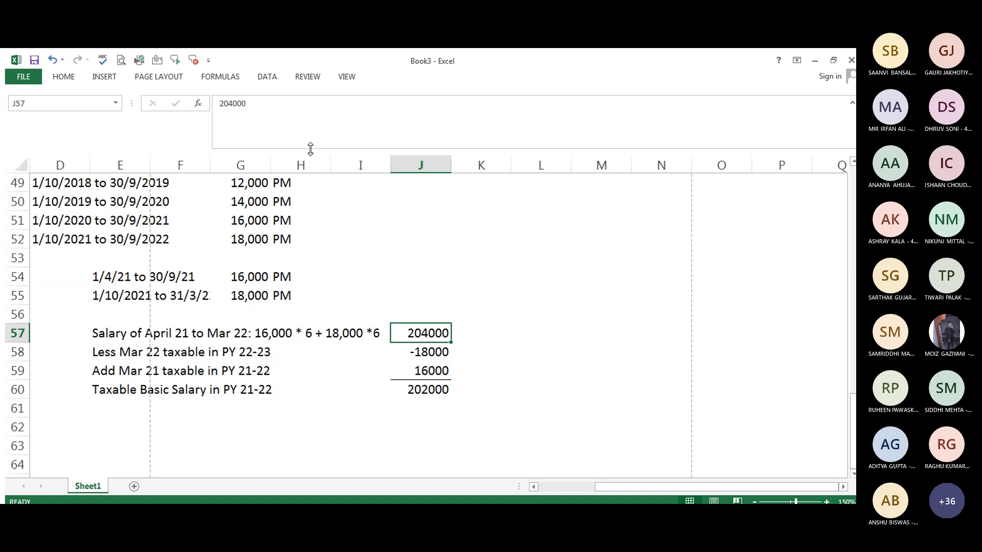
{"action": "key", "text": "Down"}
{"action": "key", "text": "Down"}
{"action": "key", "text": "Down"}
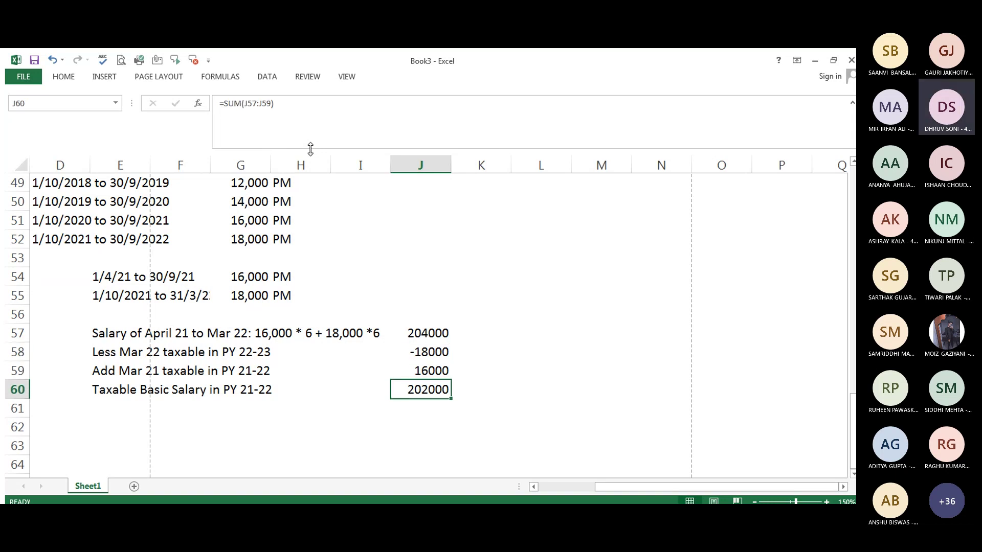
{"action": "key", "text": "Up"}
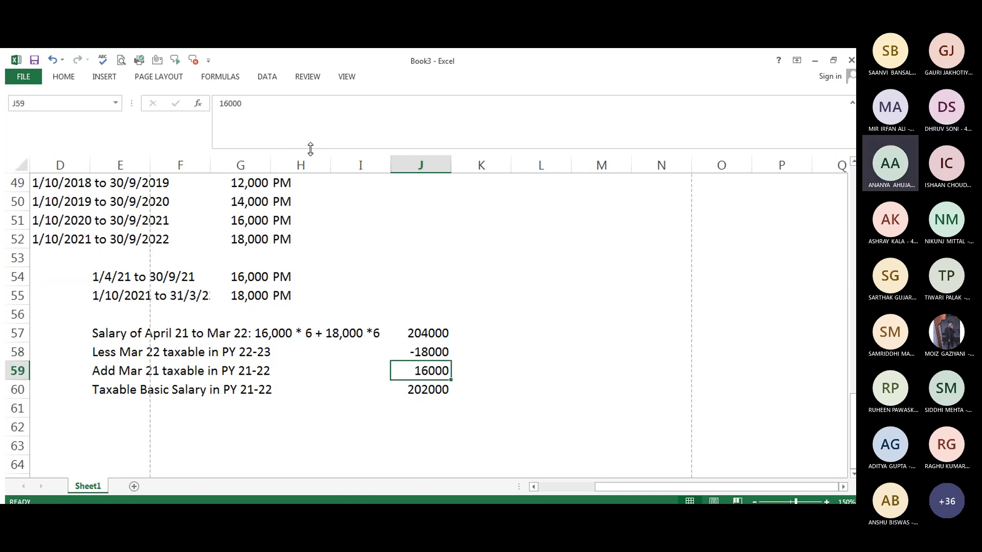
{"action": "left_click", "coordinate": [64, 77]}
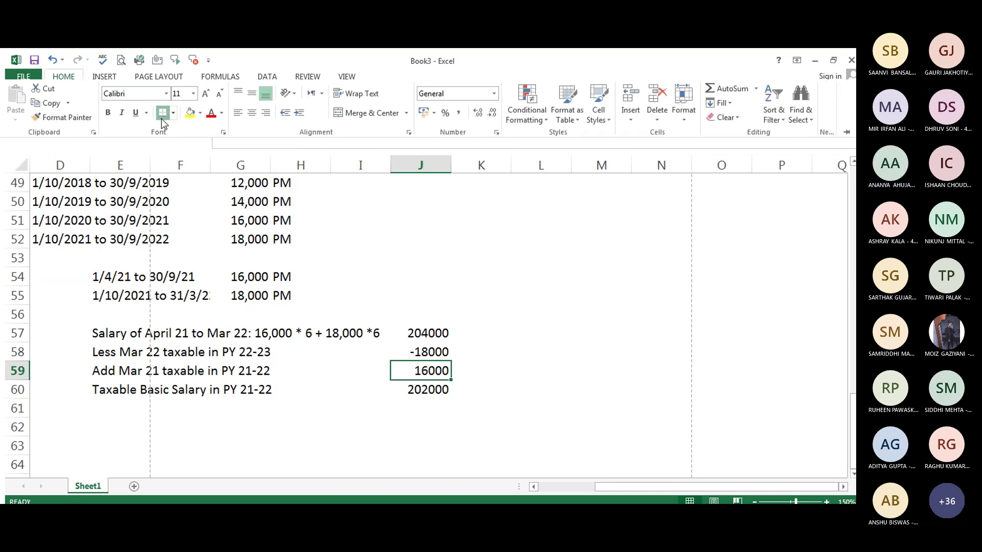
{"action": "left_click", "coordinate": [318, 385]}
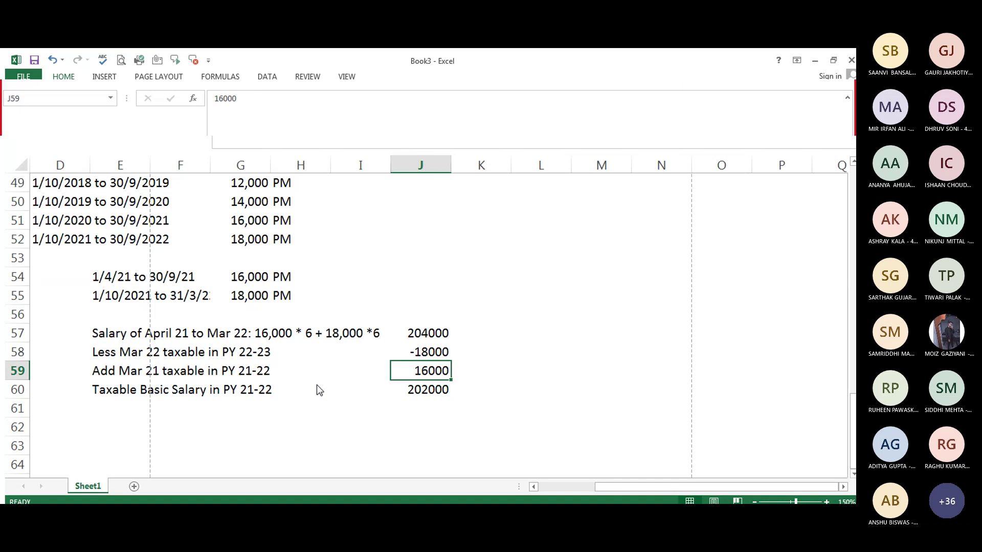
{"action": "left_click", "coordinate": [299, 348]}
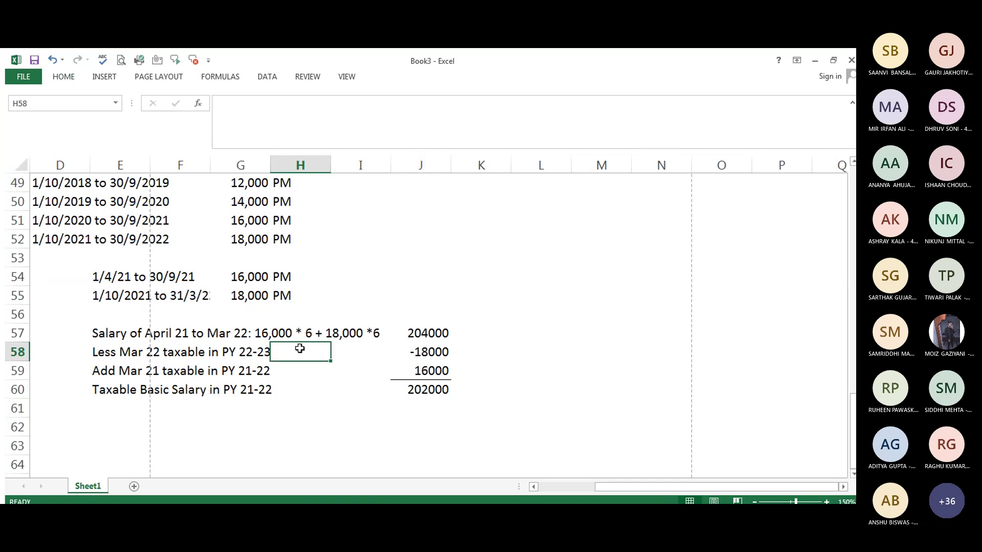
{"action": "key", "text": "Left"}
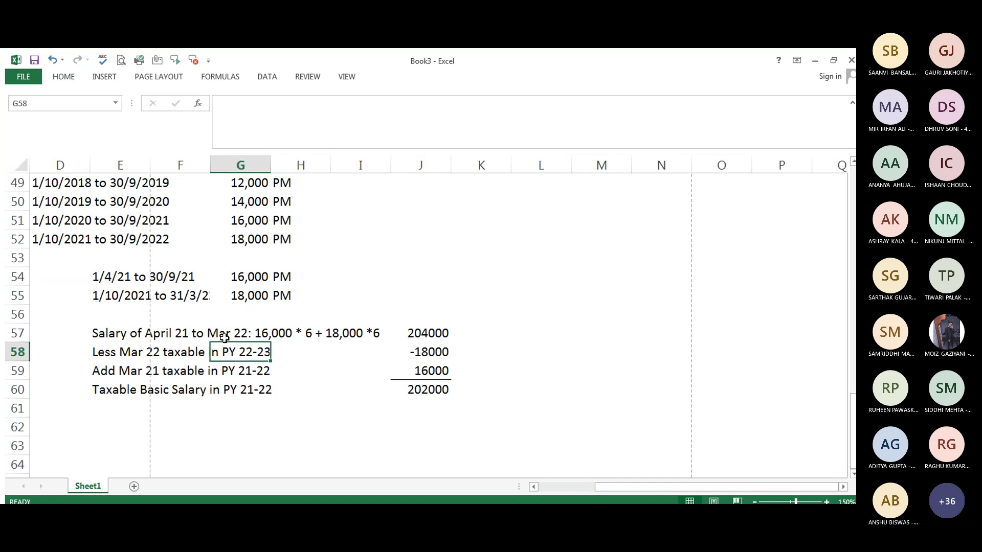
{"action": "left_click", "coordinate": [240, 440]}
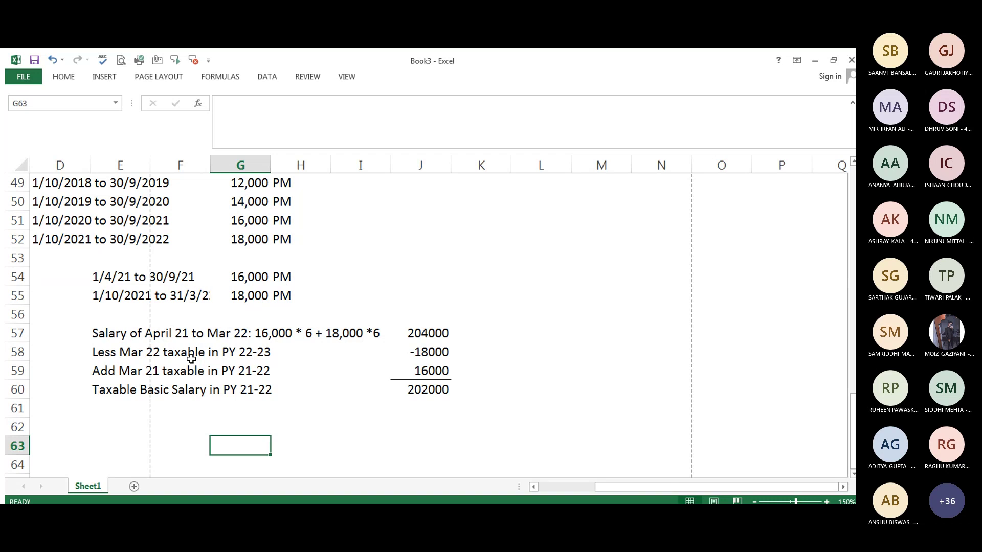
Return to the second problem's statement at D44 and reread its joining date, salary scale and due date terms.
{"action": "left_click", "coordinate": [109, 271]}
{"action": "key", "text": "Up"}
{"action": "key", "text": "Up"}
{"action": "key", "text": "Up"}
{"action": "key", "text": "Up"}
{"action": "key", "text": "Up"}
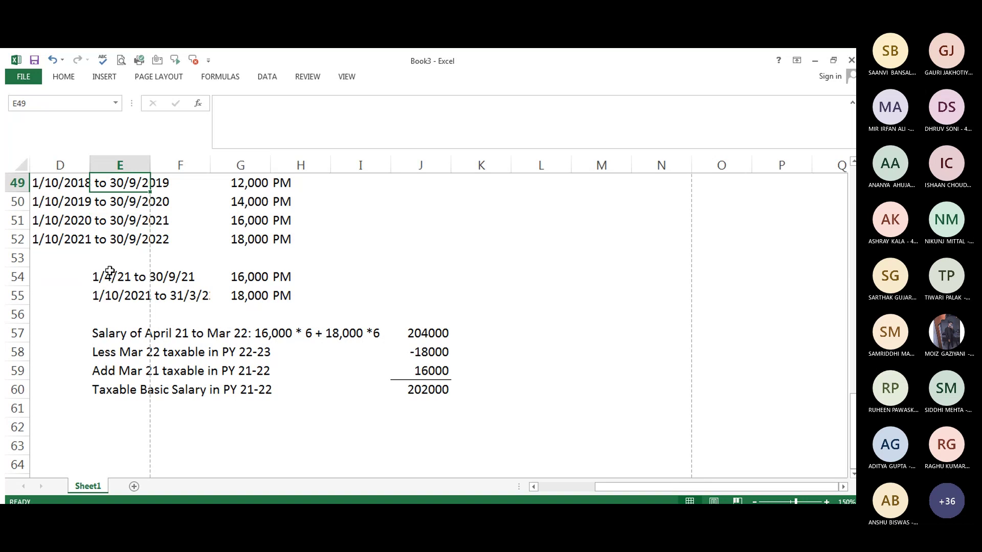
{"action": "key", "text": "Up"}
{"action": "key", "text": "Up"}
{"action": "key", "text": "Up"}
{"action": "key", "text": "Up"}
{"action": "key", "text": "Up"}
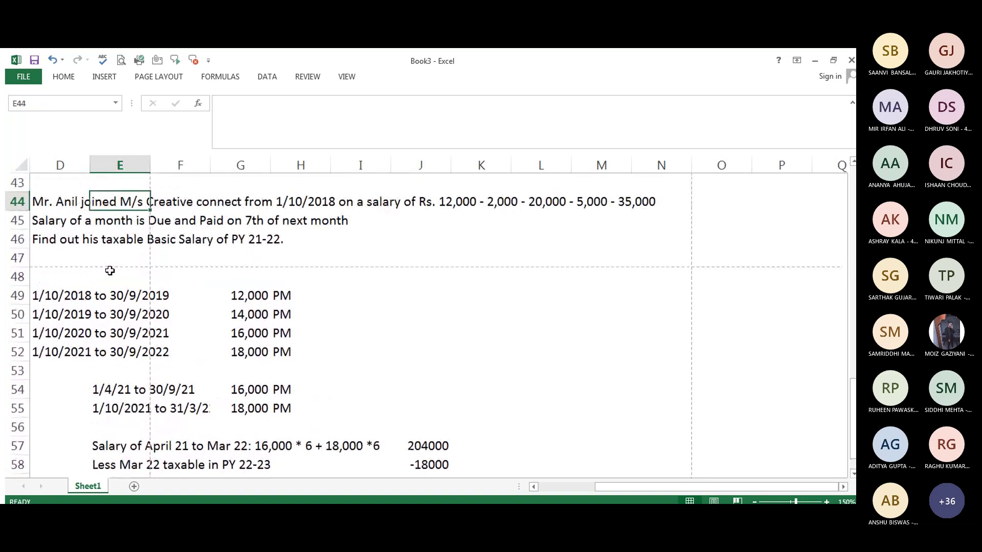
{"action": "key", "text": "Left"}
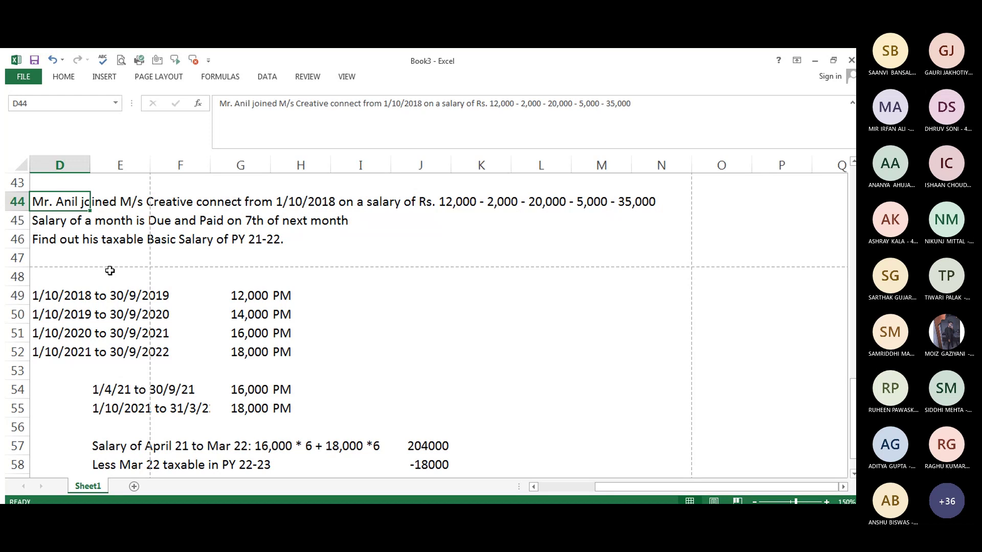
{"action": "key", "text": "Down"}
{"action": "key", "text": "Down"}
{"action": "key", "text": "Down"}
{"action": "key", "text": "Down"}
{"action": "key", "text": "Down"}
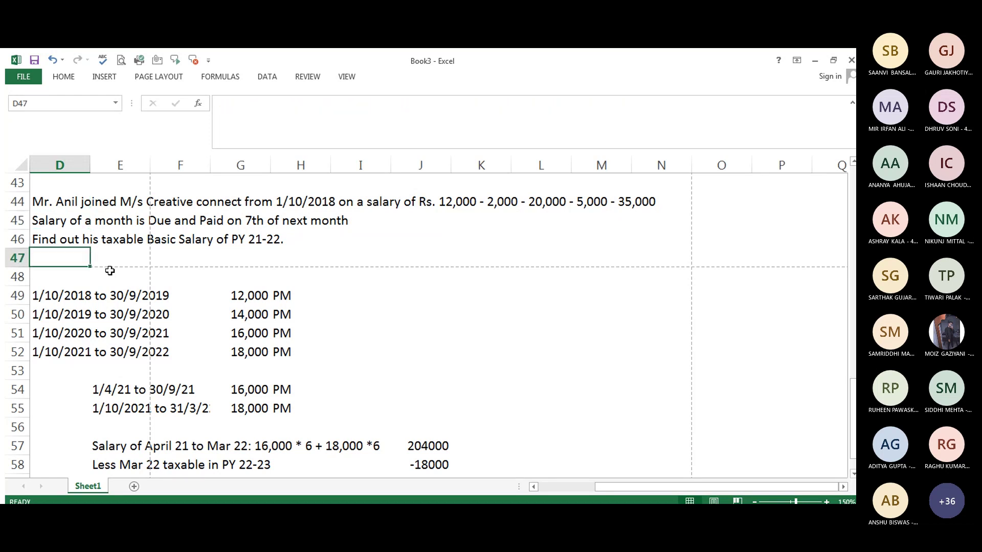
Review the yearly salary periods and monthly rates in D49:G52, from the joining period to the last increment.
{"action": "key", "text": "Right"}
{"action": "key", "text": "Right"}
{"action": "key", "text": "Right"}
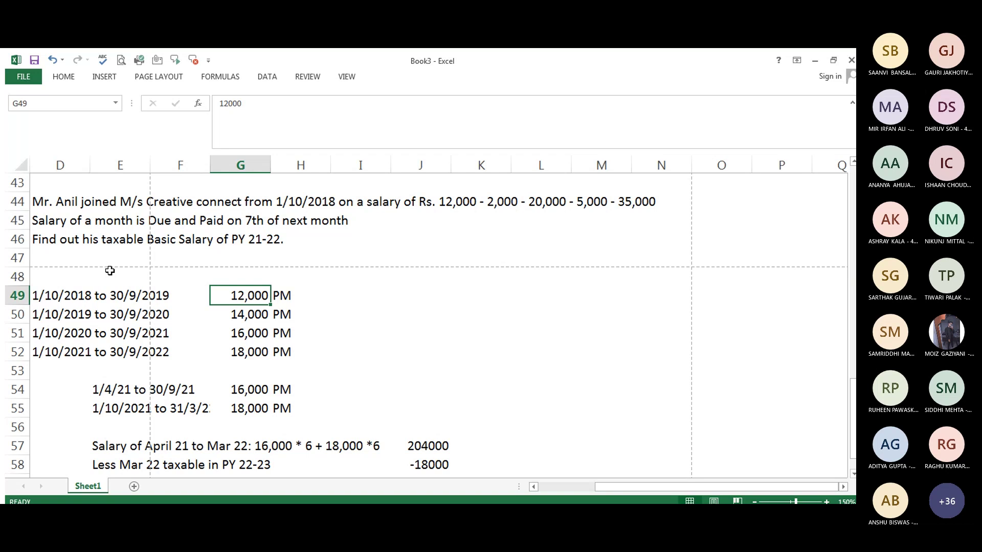
{"action": "key", "text": "Left"}
{"action": "key", "text": "Left"}
{"action": "key", "text": "Left"}
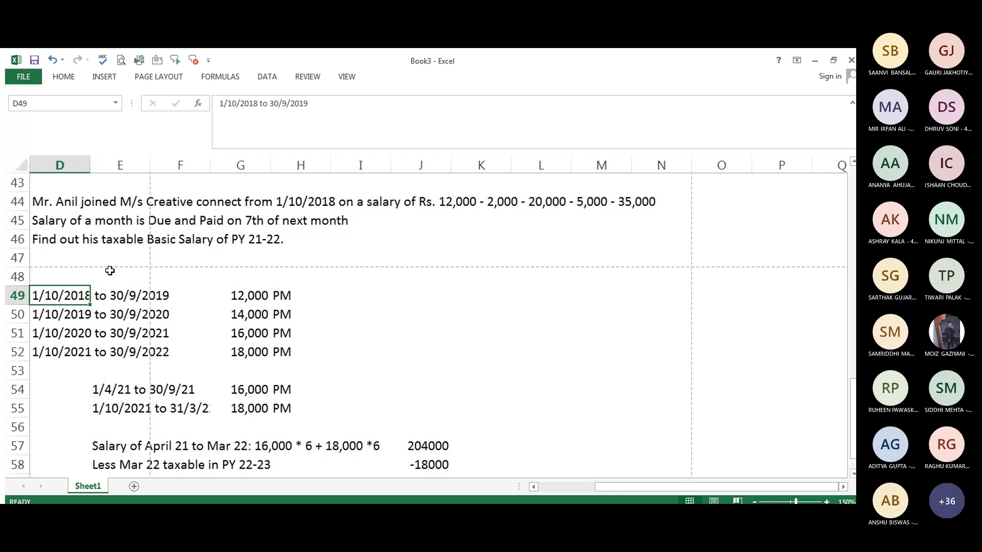
{"action": "key", "text": "Right"}
{"action": "key", "text": "Right"}
{"action": "key", "text": "Right"}
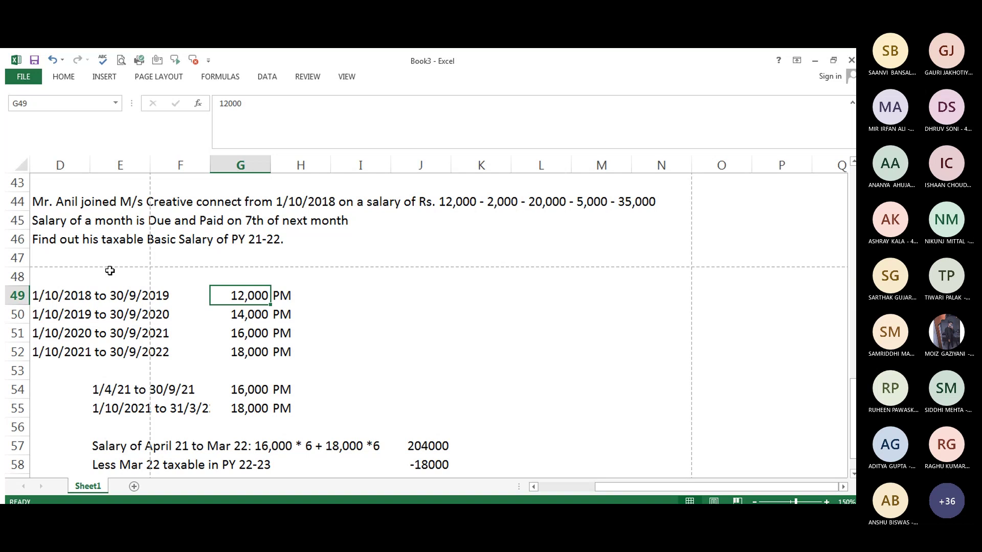
{"action": "key", "text": "Down"}
{"action": "key", "text": "Down"}
{"action": "key", "text": "Down"}
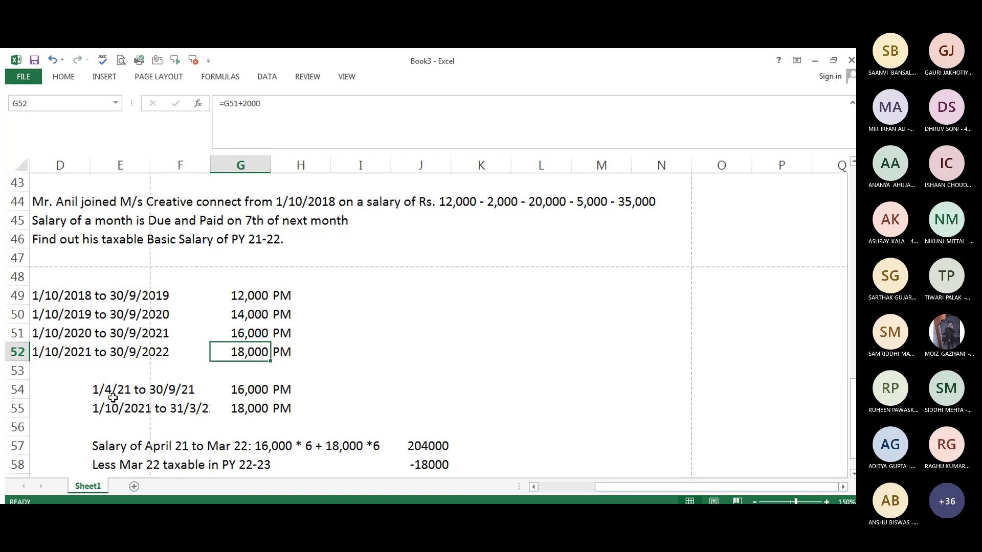
Compare the PY 21-22 split periods in E54:G55 with the 1/10/2020 period and the salary line in E57.
{"action": "left_click", "coordinate": [87, 384]}
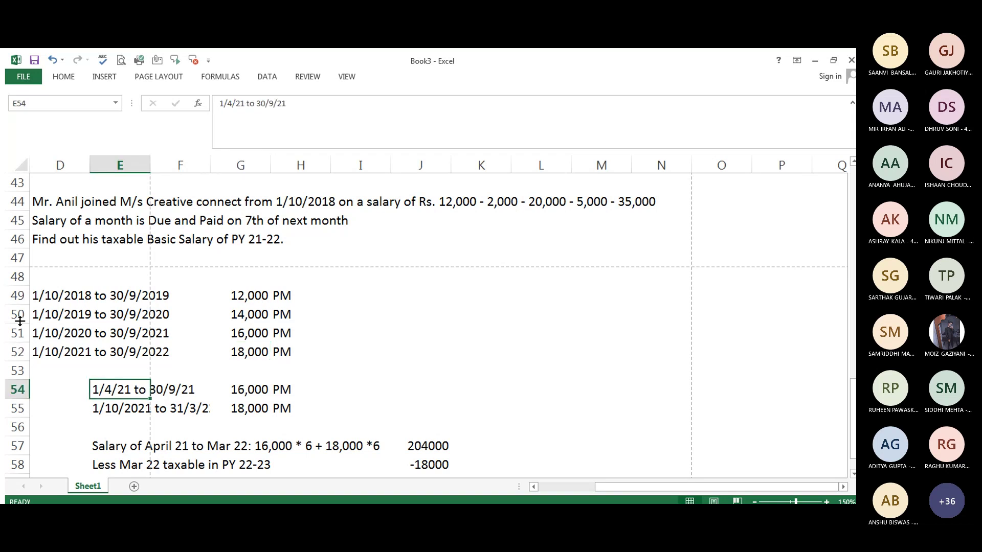
{"action": "left_click", "coordinate": [9, 332]}
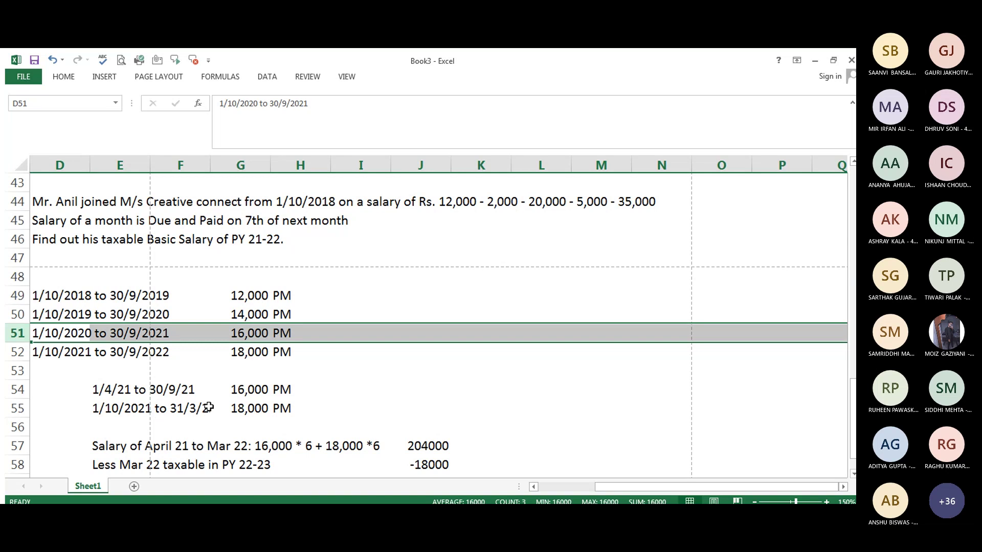
{"action": "left_click", "coordinate": [191, 406]}
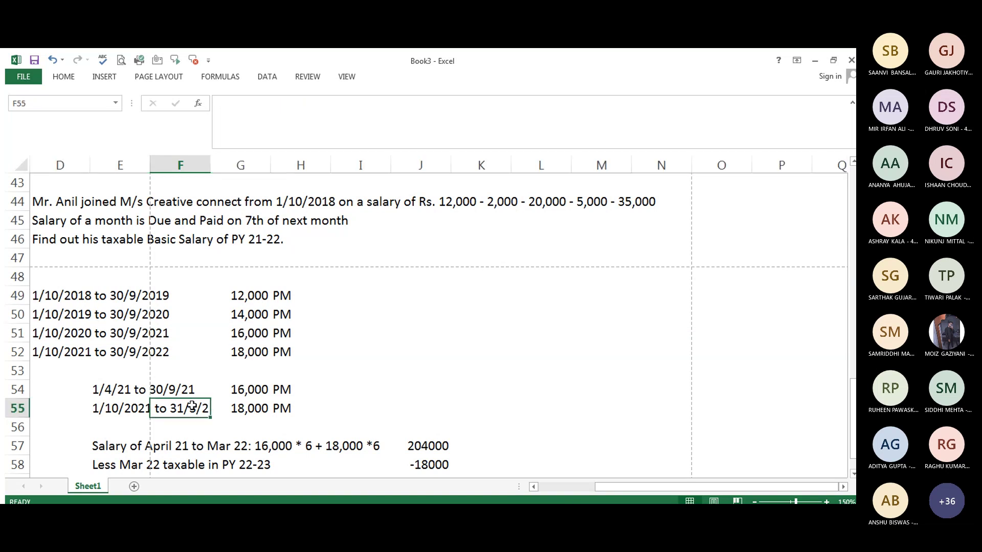
{"action": "left_click", "coordinate": [235, 403]}
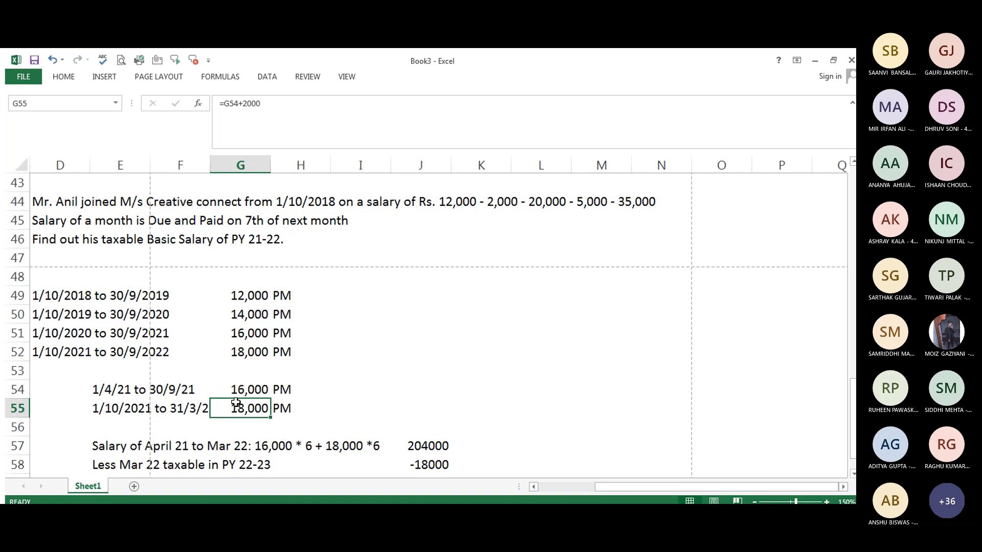
{"action": "key", "text": "Down"}
{"action": "key", "text": "Down"}
{"action": "key", "text": "Down"}
{"action": "key", "text": "Left"}
{"action": "key", "text": "Left"}
{"action": "key", "text": "Up"}
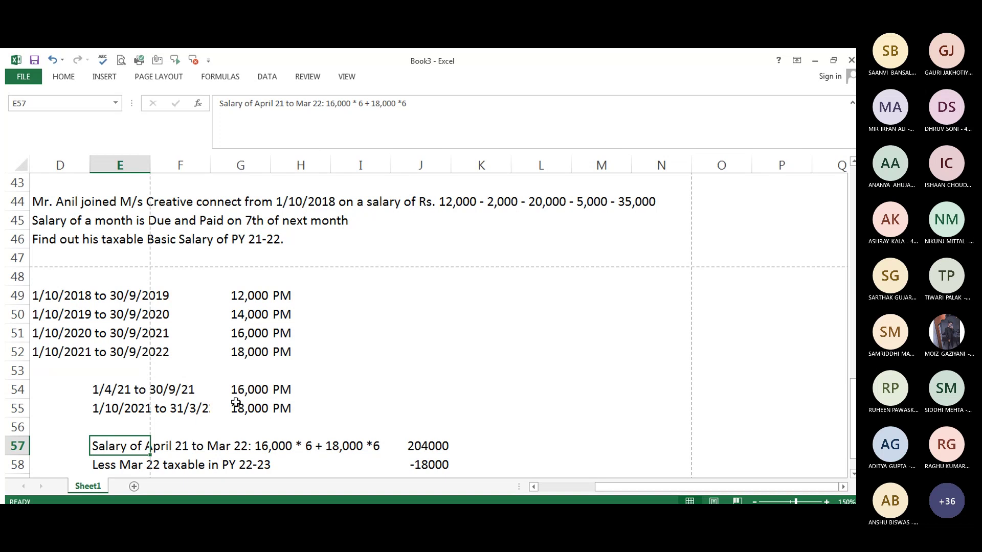
{"action": "key", "text": "Down"}
{"action": "key", "text": "Up"}
Insert two blank rows above the Less Mar 22 line in row 58.
{"action": "left_click", "coordinate": [11, 462]}
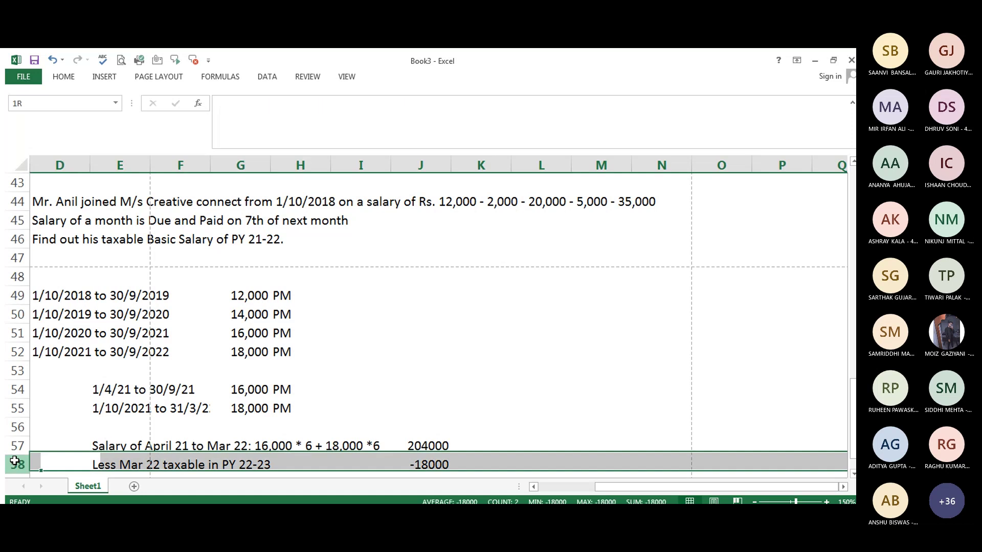
{"action": "right_click", "coordinate": [10, 462]}
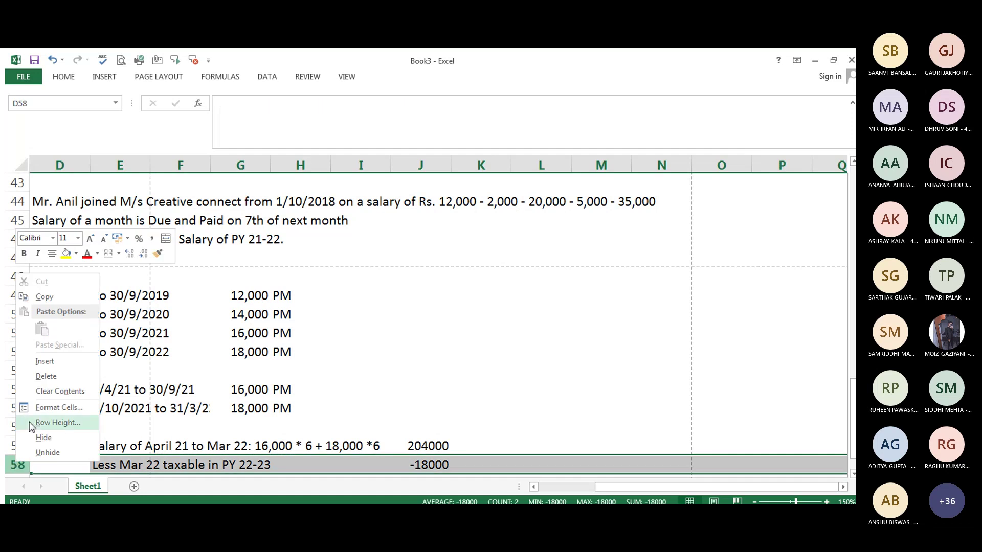
{"action": "left_click", "coordinate": [48, 364]}
{"action": "key", "text": "Down"}
{"action": "key", "text": "F4"}
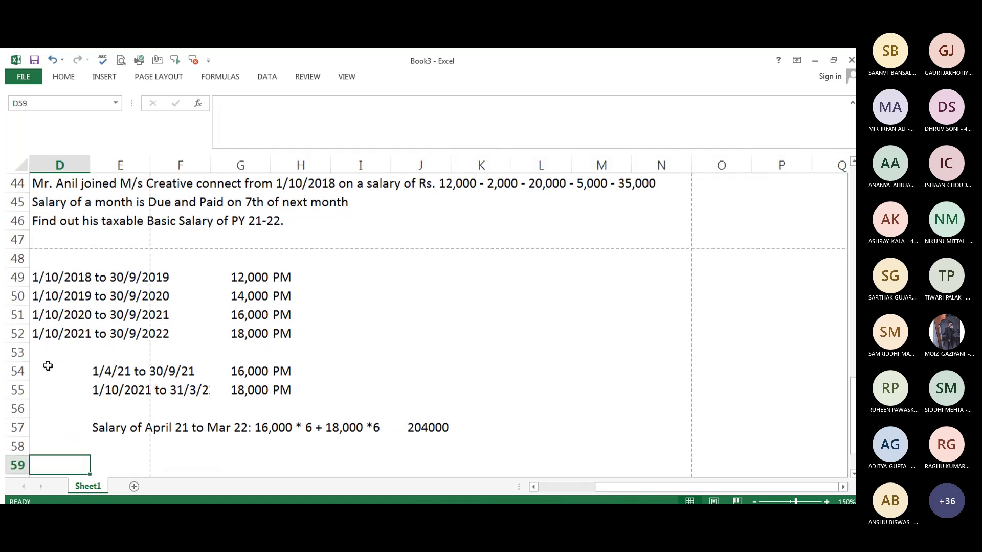
Copy the April 21 to Mar 22 salary line from E57 into the blank cell E58 below it.
{"action": "key", "text": "Up"}
{"action": "key", "text": "Up"}
{"action": "key", "text": "Right"}
{"action": "key", "text": "F2"}
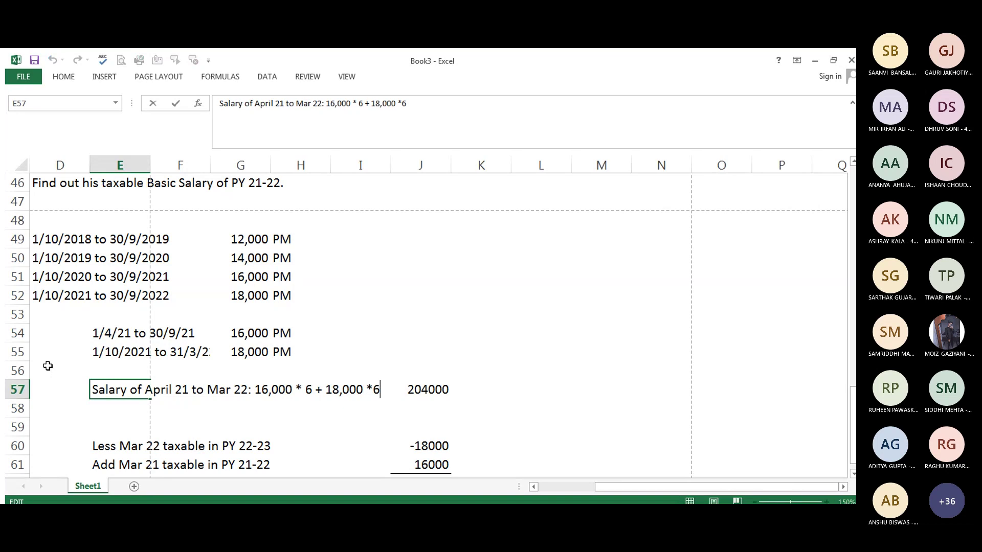
{"action": "key", "text": "ctrl+Left"}
{"action": "key", "text": "ctrl+Left"}
{"action": "key", "text": "ctrl+Left"}
{"action": "key", "text": "ctrl+Left"}
{"action": "key", "text": "ctrl+Left"}
{"action": "key", "text": "ctrl+Left"}
{"action": "key", "text": "ctrl+Left"}
{"action": "key", "text": "Return"}
{"action": "key", "text": "Up"}
{"action": "key", "text": "ctrl+c"}
{"action": "key", "text": "Down"}
{"action": "key", "text": "Return"}
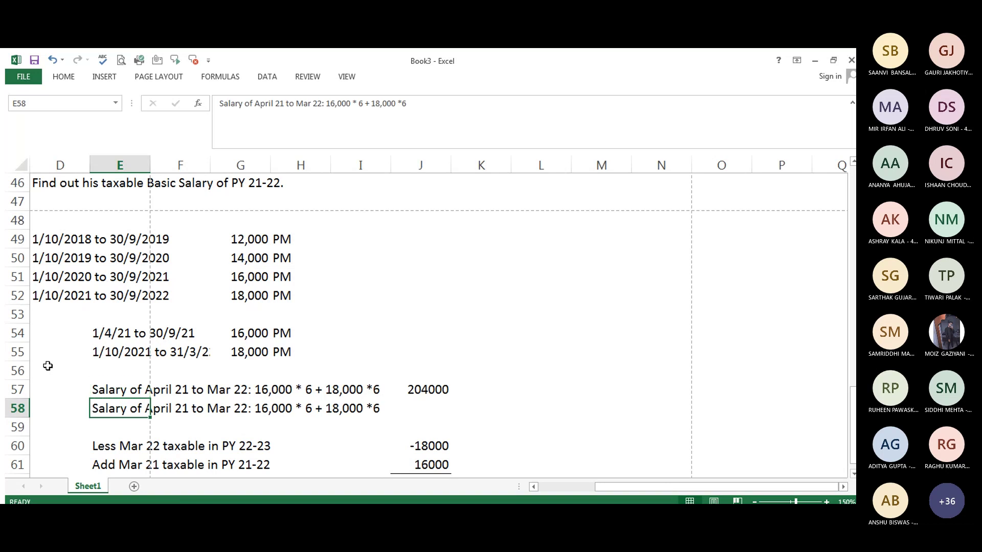
{"action": "key", "text": "F2"}
{"action": "key", "text": "Return"}
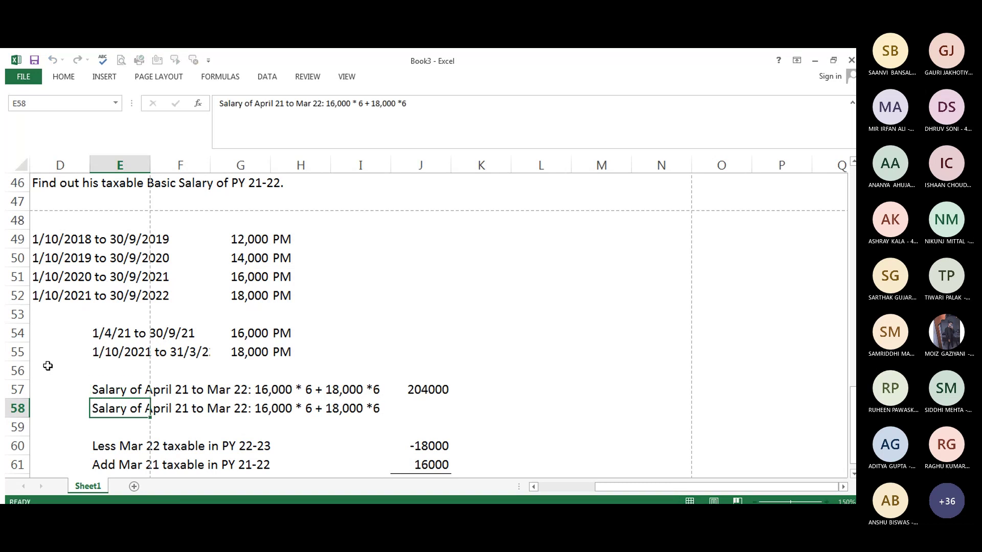
Change the period in the E57 salary line to "April 21 to Sep 21 :".
{"action": "key", "text": "Up"}
{"action": "key", "text": "Up"}
{"action": "key", "text": "F2"}
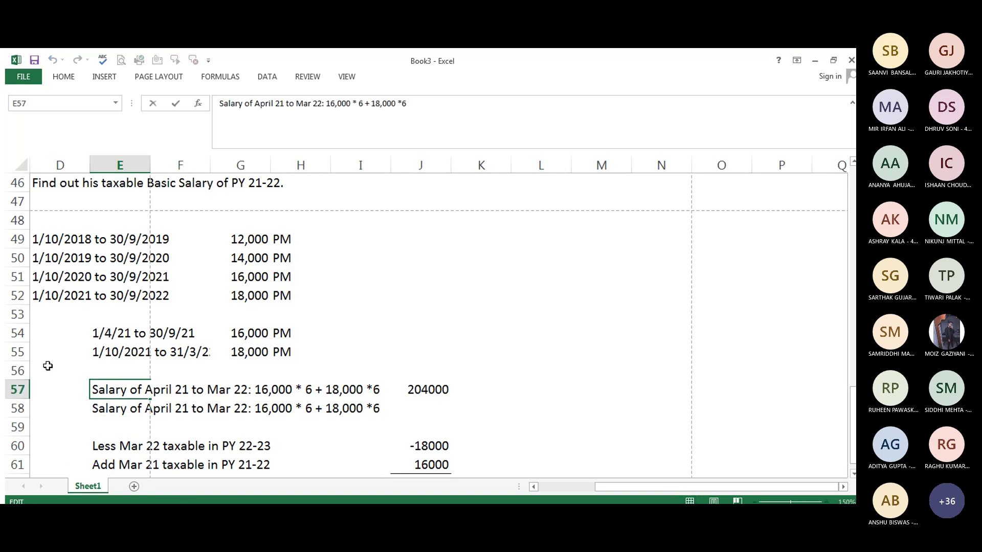
{"action": "key", "text": "ctrl+Left"}
{"action": "key", "text": "ctrl+Left"}
{"action": "key", "text": "ctrl+Left"}
{"action": "key", "text": "ctrl+Left"}
{"action": "key", "text": "ctrl+Left"}
{"action": "key", "text": "ctrl+Left"}
{"action": "key", "text": "ctrl+Left"}
{"action": "key", "text": "ctrl+Left"}
{"action": "type", "text": "Sep 21"}
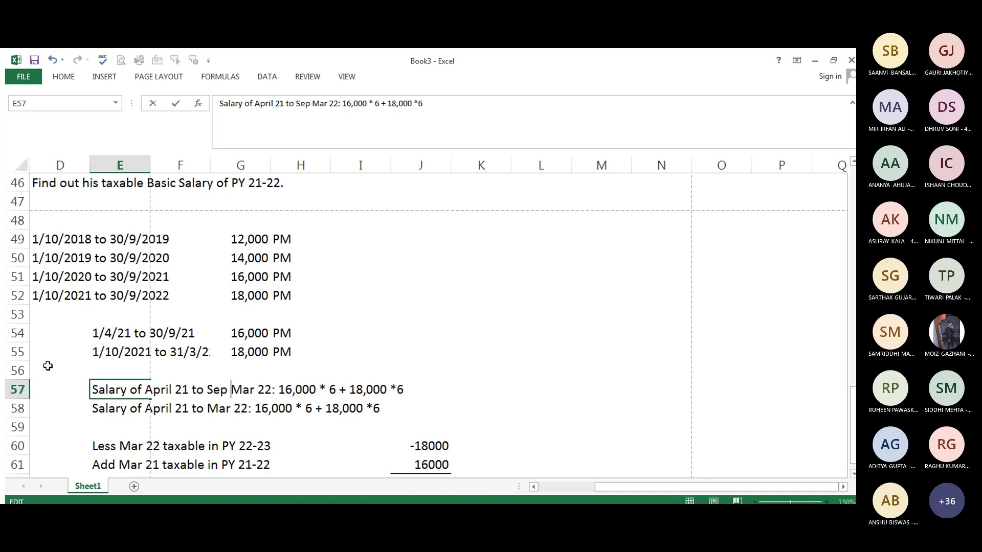
{"action": "key", "text": "Delete"}
{"action": "key", "text": "Delete"}
{"action": "key", "text": "Delete"}
{"action": "key", "text": "Delete"}
{"action": "key", "text": "Delete"}
{"action": "key", "text": "Delete"}
{"action": "key", "text": "Delete"}
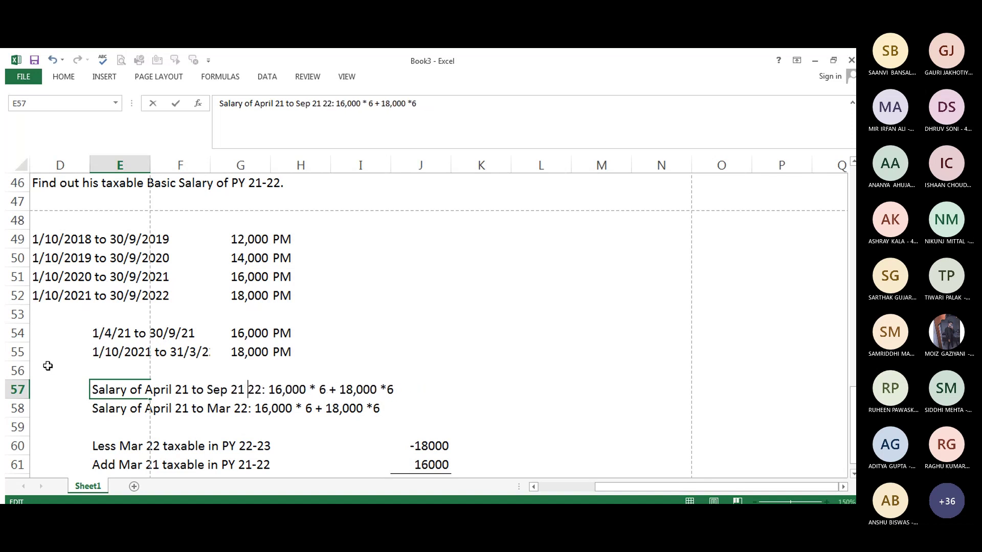
{"action": "type", "text": ":"}
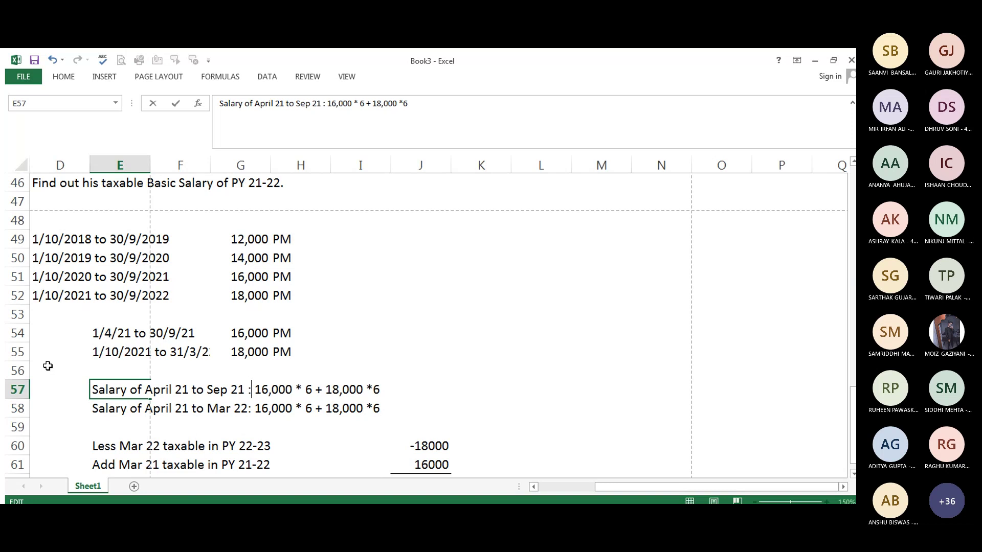
Trim the calculation in the E57 salary line to just 16,000 * 6.
{"action": "key", "text": "Right"}
{"action": "key", "text": "Right"}
{"action": "key", "text": "Right"}
{"action": "key", "text": "Right"}
{"action": "key", "text": "Right"}
{"action": "key", "text": "Right"}
{"action": "key", "text": "Right"}
{"action": "key", "text": "Right"}
{"action": "key", "text": "Right"}
{"action": "key", "text": "Right"}
{"action": "key", "text": "Right"}
{"action": "key", "text": "Delete"}
{"action": "key", "text": "Delete"}
{"action": "key", "text": "Delete"}
{"action": "key", "text": "Delete"}
{"action": "key", "text": "Delete"}
{"action": "key", "text": "Delete"}
{"action": "key", "text": "Delete"}
{"action": "key", "text": "Delete"}
{"action": "key", "text": "Delete"}
{"action": "key", "text": "Delete"}
{"action": "key", "text": "Delete"}
{"action": "key", "text": "Delete"}
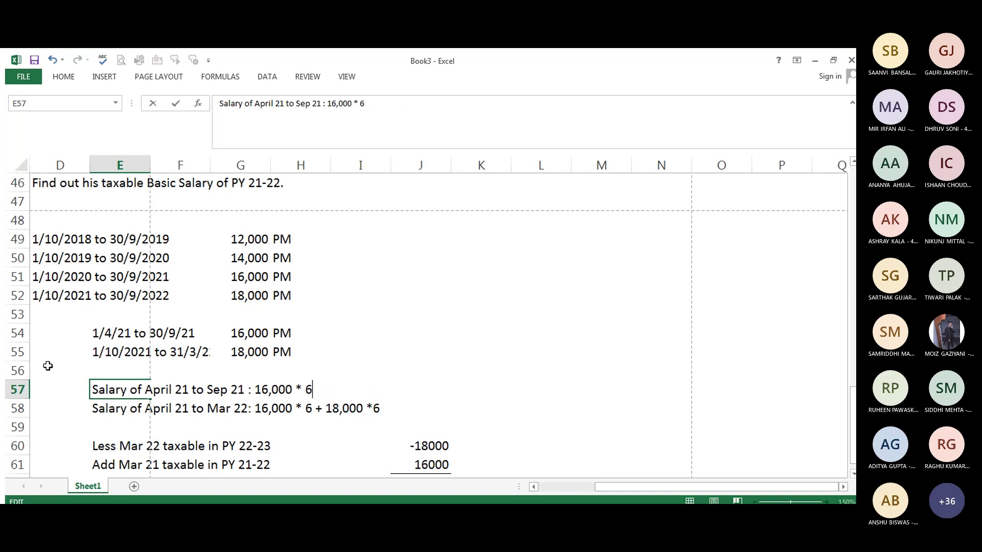
{"action": "key", "text": "Return"}
Replace the amount in J57 with 96000 for the April 21 to Sep 21 salary.
{"action": "key", "text": "Up"}
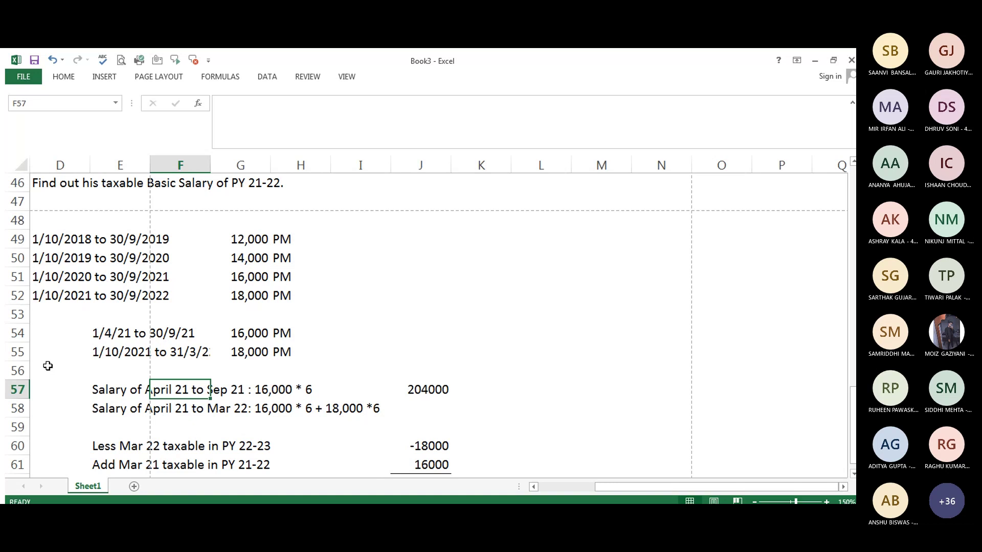
{"action": "key", "text": "Left"}
{"action": "key", "text": "Up"}
{"action": "key", "text": "Up"}
{"action": "key", "text": "Up"}
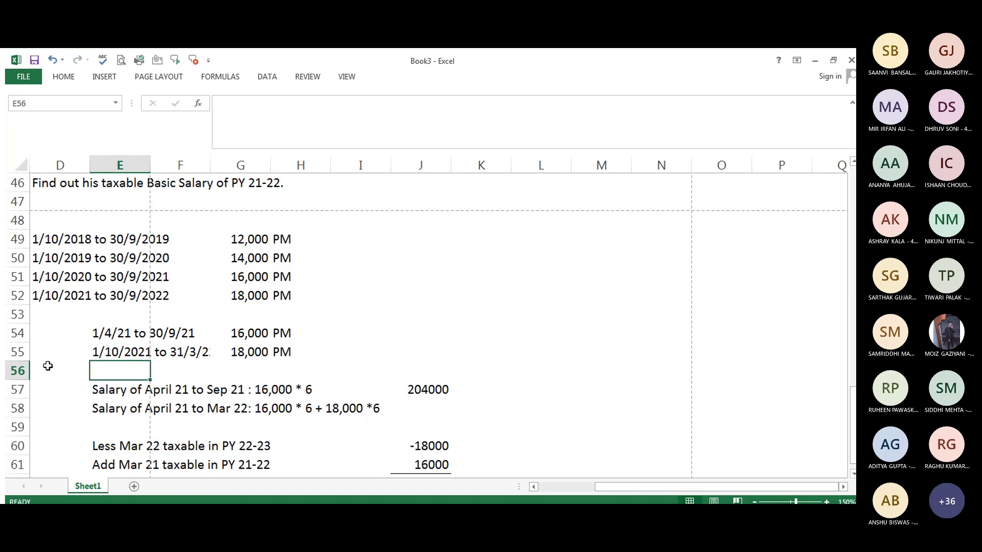
{"action": "key", "text": "Right"}
{"action": "key", "text": "Right"}
{"action": "key", "text": "Right"}
{"action": "key", "text": "Right"}
{"action": "key", "text": "Right"}
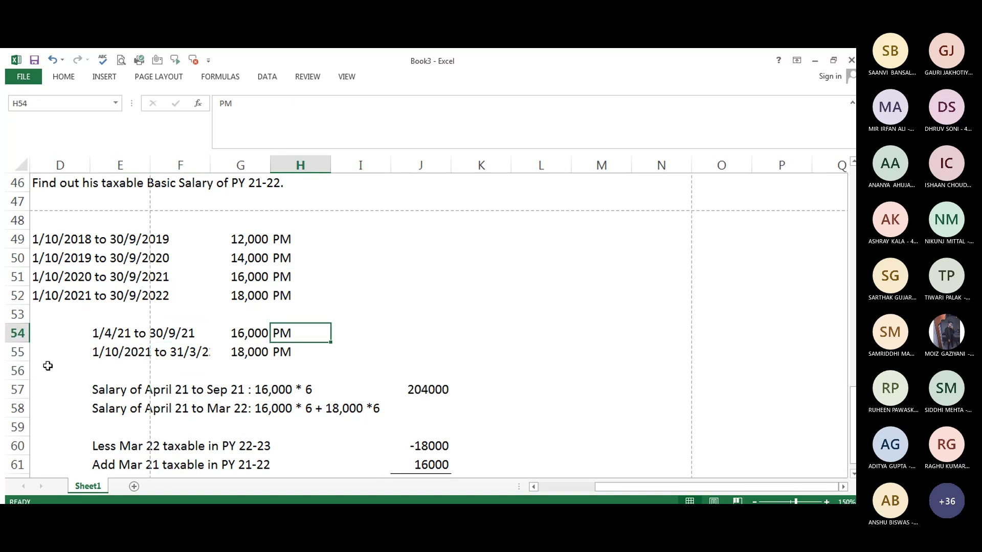
{"action": "key", "text": "Down"}
{"action": "key", "text": "Down"}
{"action": "key", "text": "Down"}
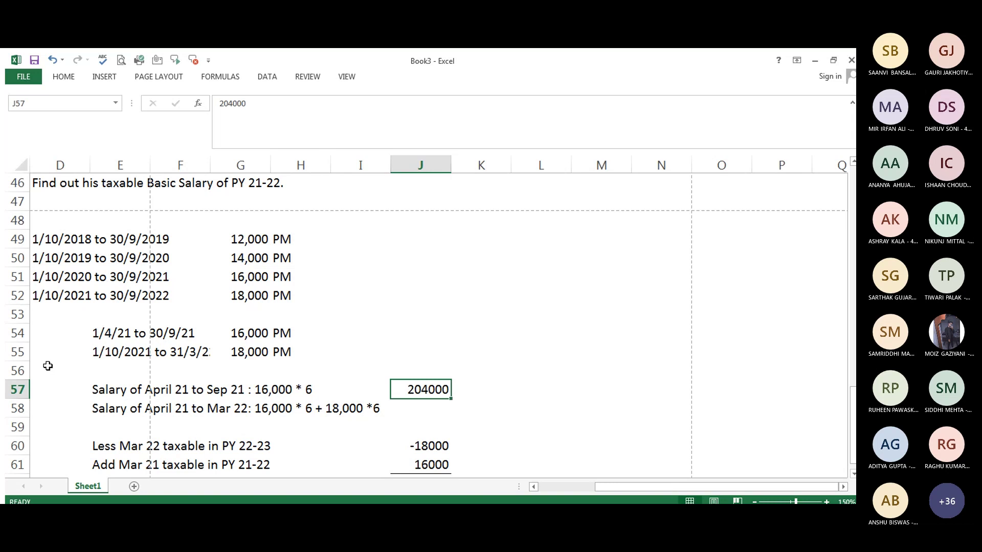
{"action": "type", "text": "96000"}
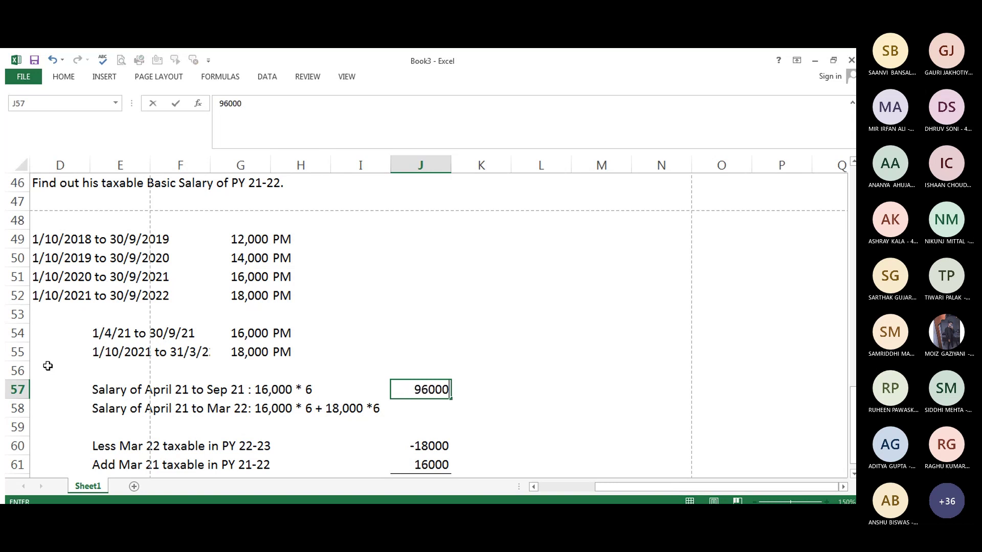
{"action": "key", "text": "Return"}
Change the period in the E58 salary line to "Oct 21 to Mar 22".
{"action": "key", "text": "Left"}
{"action": "key", "text": "Left"}
{"action": "key", "text": "Left"}
{"action": "key", "text": "Left"}
{"action": "key", "text": "Left"}
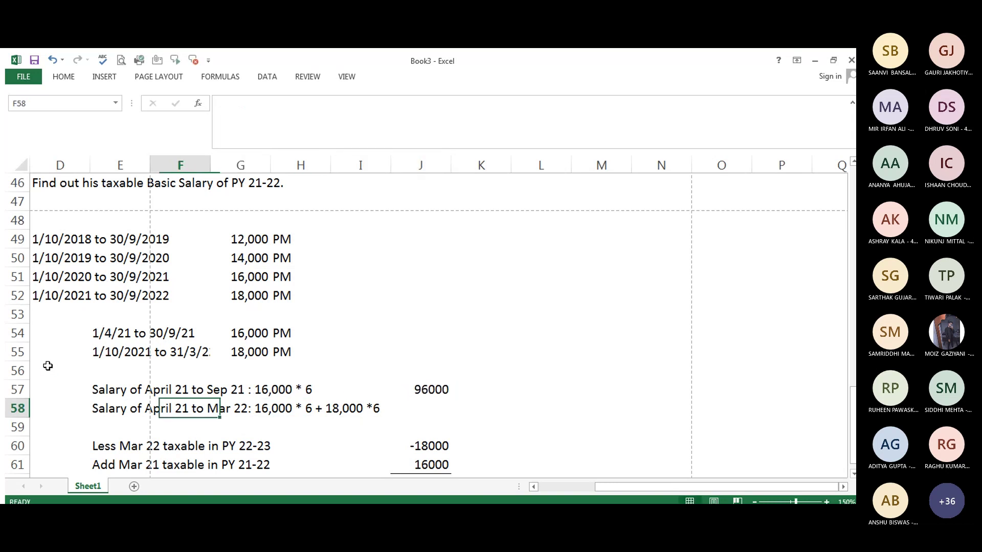
{"action": "key", "text": "F2"}
{"action": "key", "text": "Home"}
{"action": "key", "text": "ctrl+Right"}
{"action": "key", "text": "ctrl+Right"}
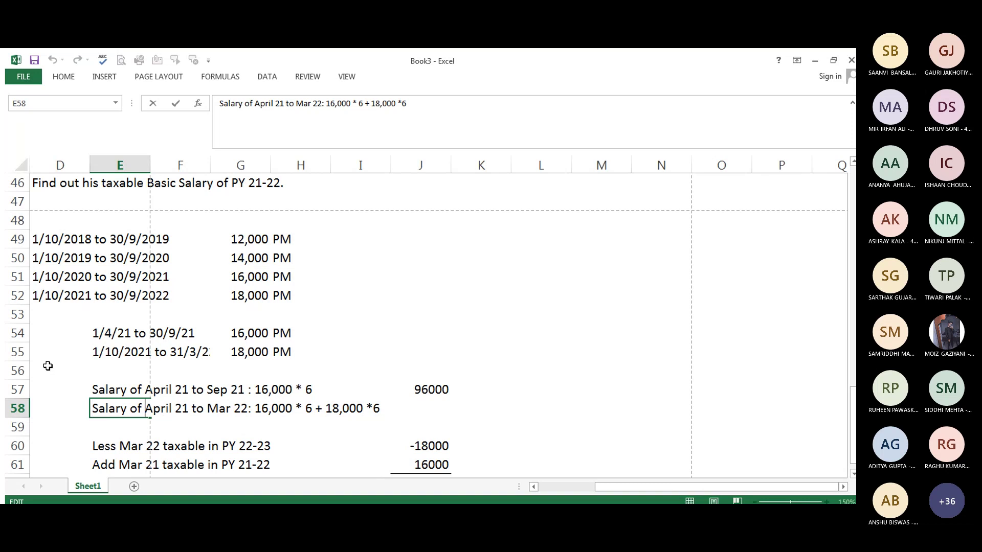
{"action": "type", "text": "Oct"}
{"action": "key", "text": "Delete"}
{"action": "key", "text": "Delete"}
{"action": "key", "text": "Delete"}
{"action": "key", "text": "Delete"}
{"action": "key", "text": "Delete"}
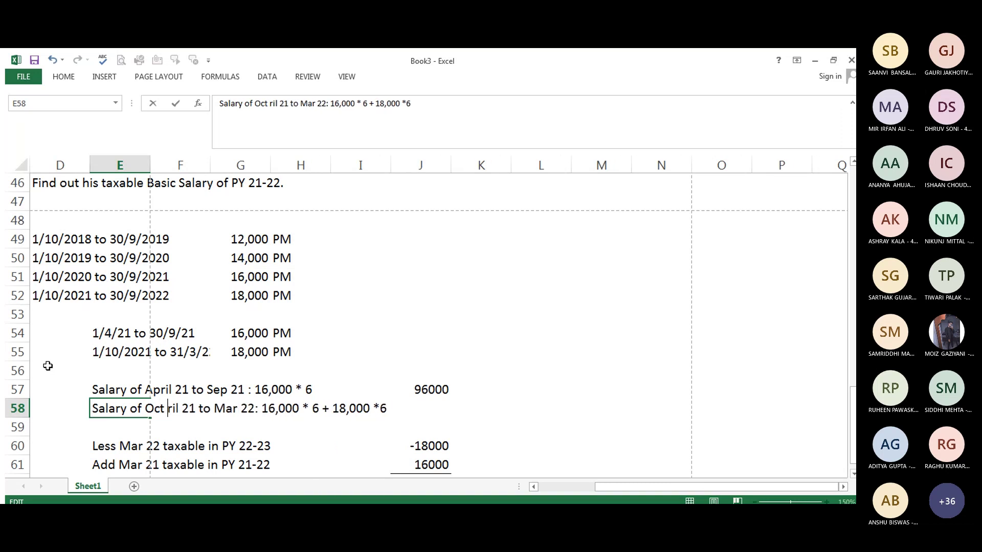
{"action": "key", "text": "Delete"}
{"action": "key", "text": "ctrl+Right"}
{"action": "key", "text": "ctrl+Right"}
{"action": "key", "text": "ctrl+Right"}
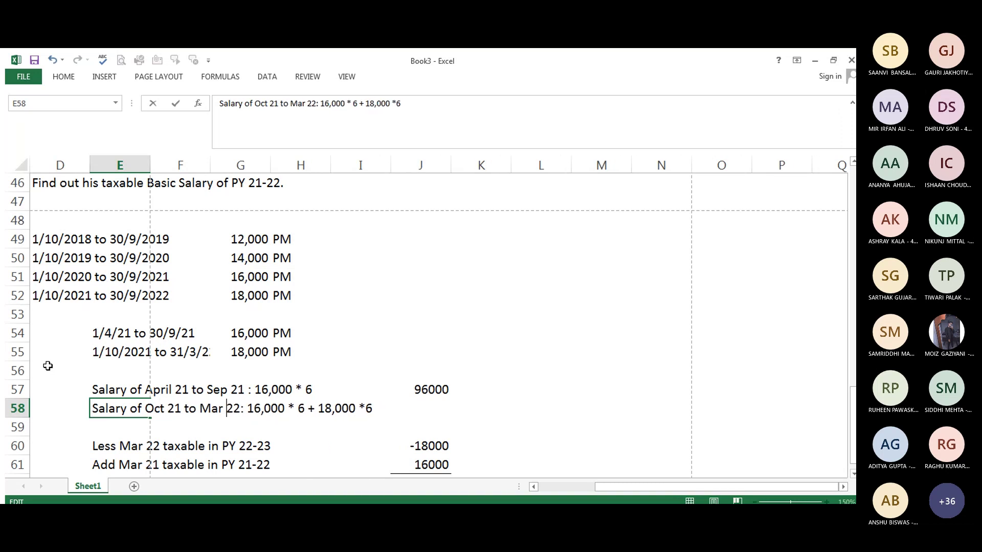
Remove the 16,000 * 6 part from the E58 salary line, leaving only 18,000 *6.
{"action": "key", "text": "ctrl+Right"}
{"action": "key", "text": "Delete"}
{"action": "key", "text": "Delete"}
{"action": "key", "text": "Delete"}
{"action": "key", "text": "Delete"}
{"action": "key", "text": "Delete"}
{"action": "key", "text": "Delete"}
{"action": "key", "text": "Delete"}
{"action": "key", "text": "Delete"}
{"action": "key", "text": "Delete"}
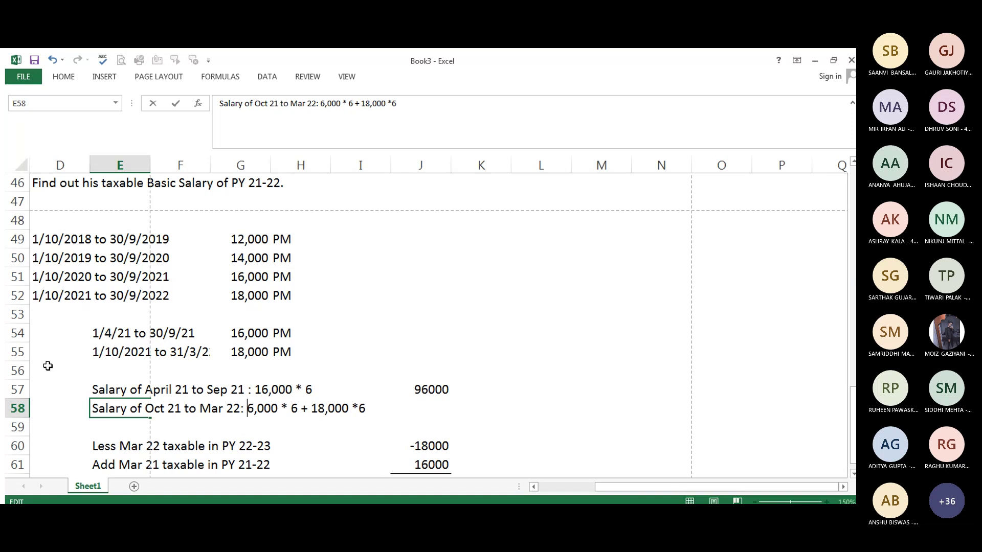
{"action": "key", "text": "Delete"}
{"action": "key", "text": "Delete"}
{"action": "key", "text": "Delete"}
{"action": "key", "text": "Delete"}
{"action": "key", "text": "Return"}
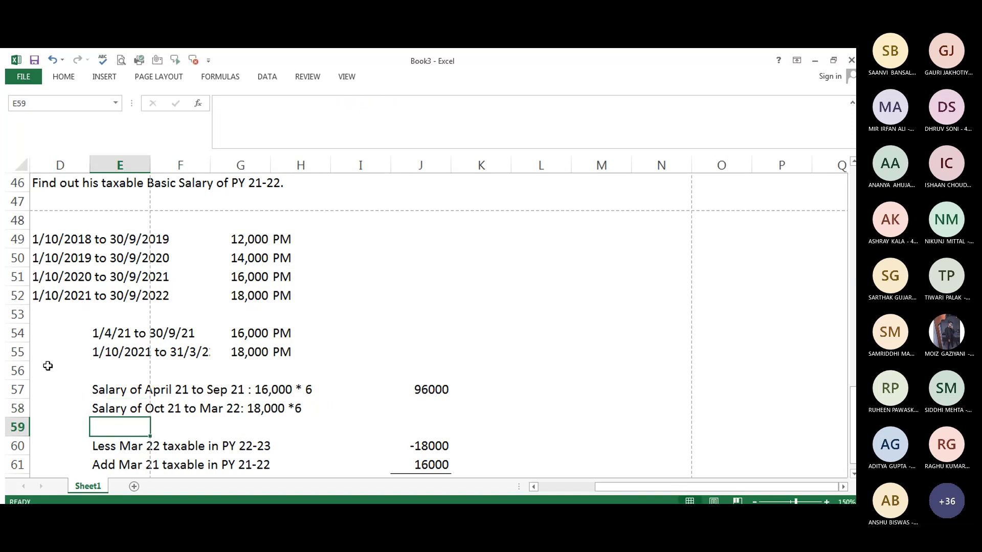
Enter 108000 in J58 as the Oct 21 to Mar 22 salary amount.
{"action": "key", "text": "Right"}
{"action": "key", "text": "Right"}
{"action": "key", "text": "Right"}
{"action": "key", "text": "Up"}
{"action": "key", "text": "Right"}
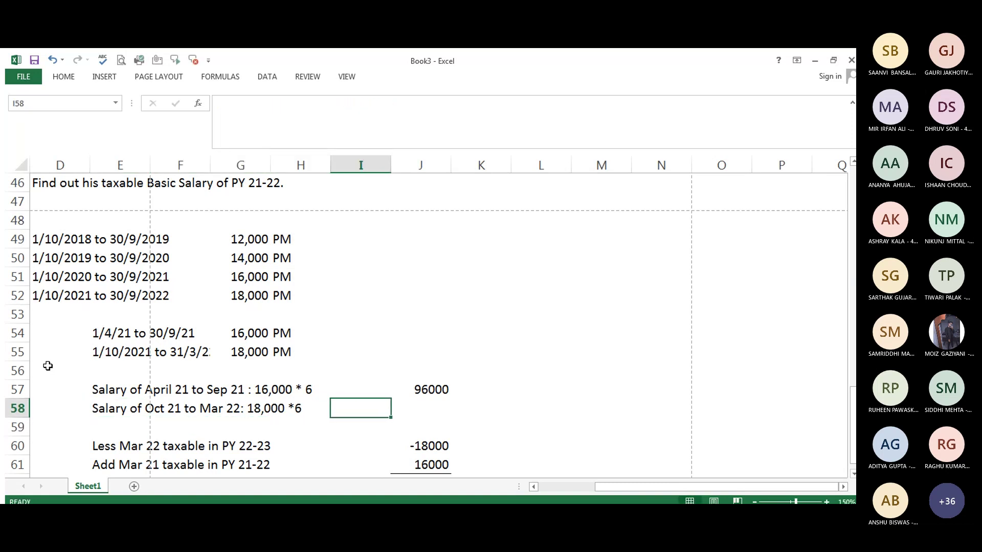
{"action": "key", "text": "Right"}
{"action": "type", "text": "108000"}
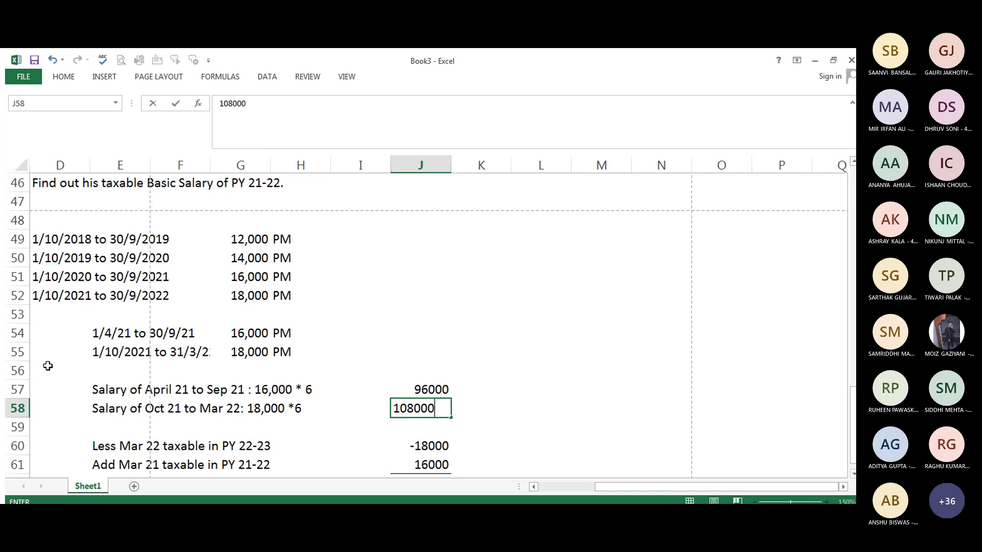
{"action": "key", "text": "Return"}
Add a bottom border to the Oct 21 to Mar 22 amount in J58.
{"action": "key", "text": "Up"}
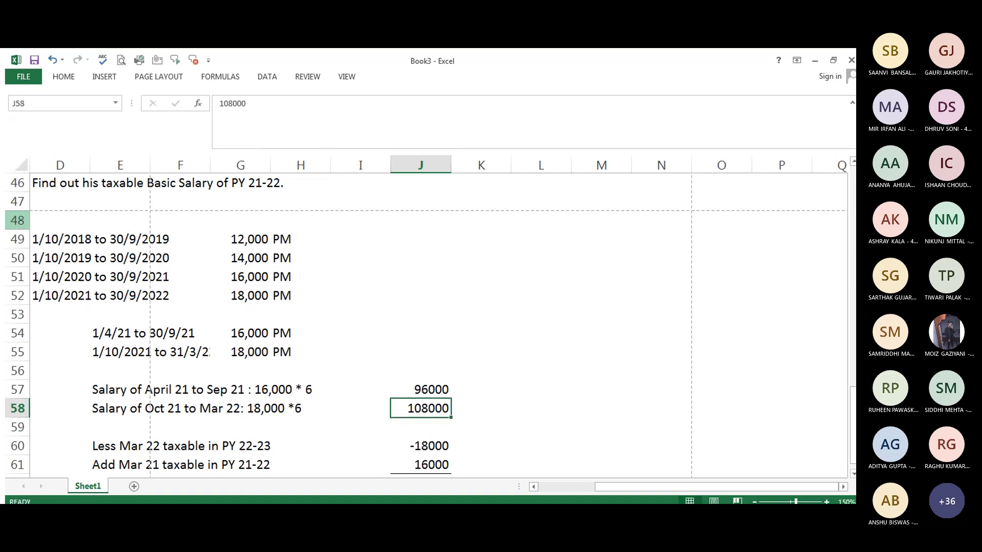
{"action": "left_click", "coordinate": [72, 75]}
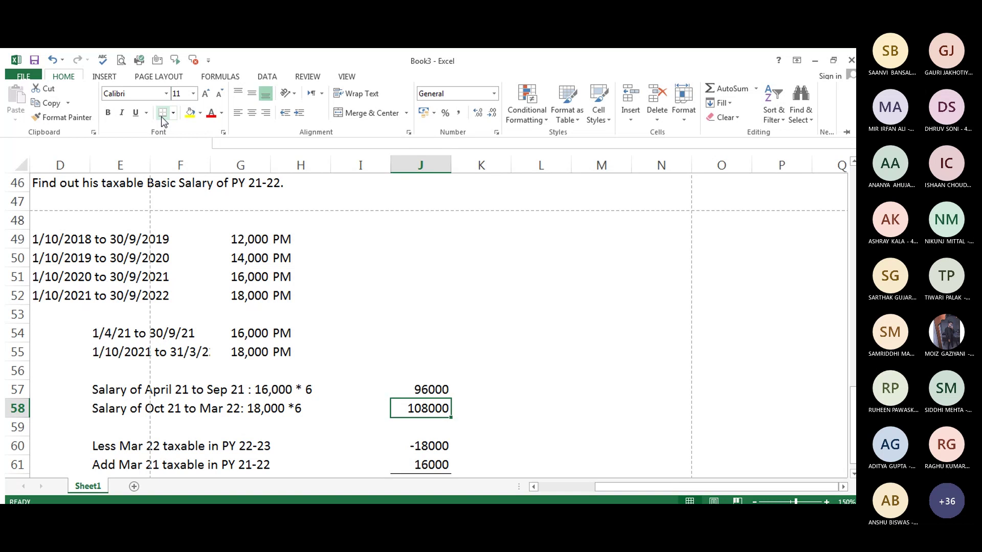
{"action": "key", "text": "Down"}
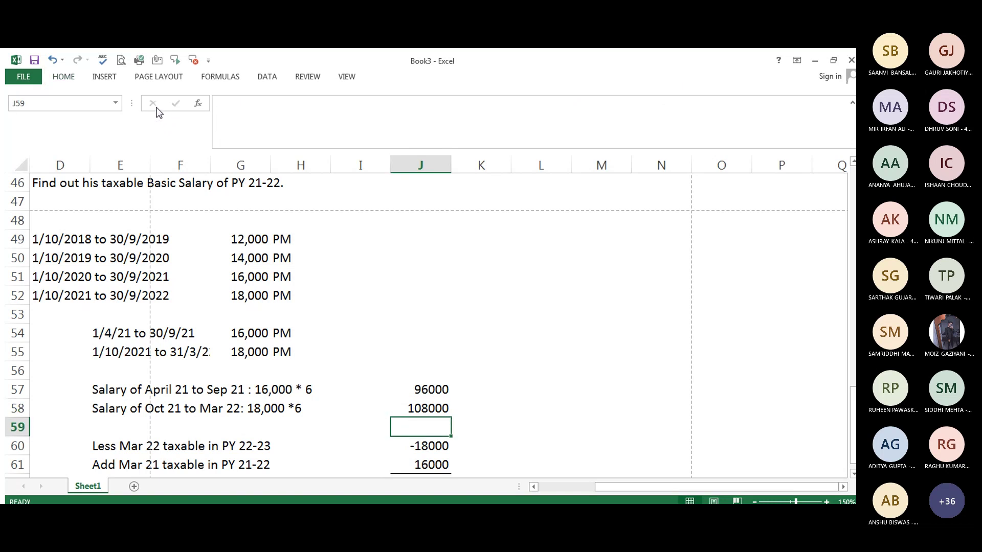
Sum the two salary amounts J57:J58 in cell J59 with AutoSum.
{"action": "left_click", "coordinate": [63, 76]}
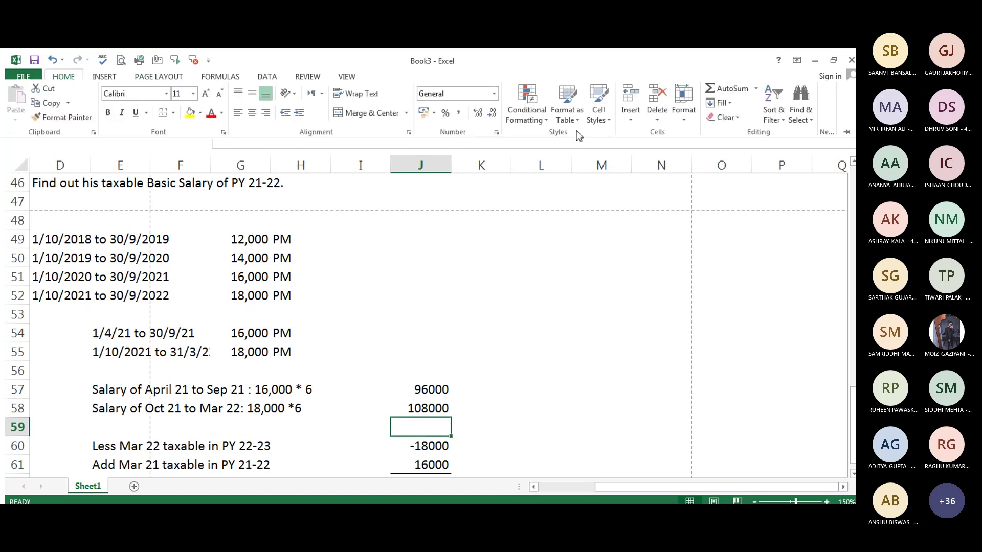
{"action": "left_click", "coordinate": [736, 89]}
{"action": "key", "text": "Return"}
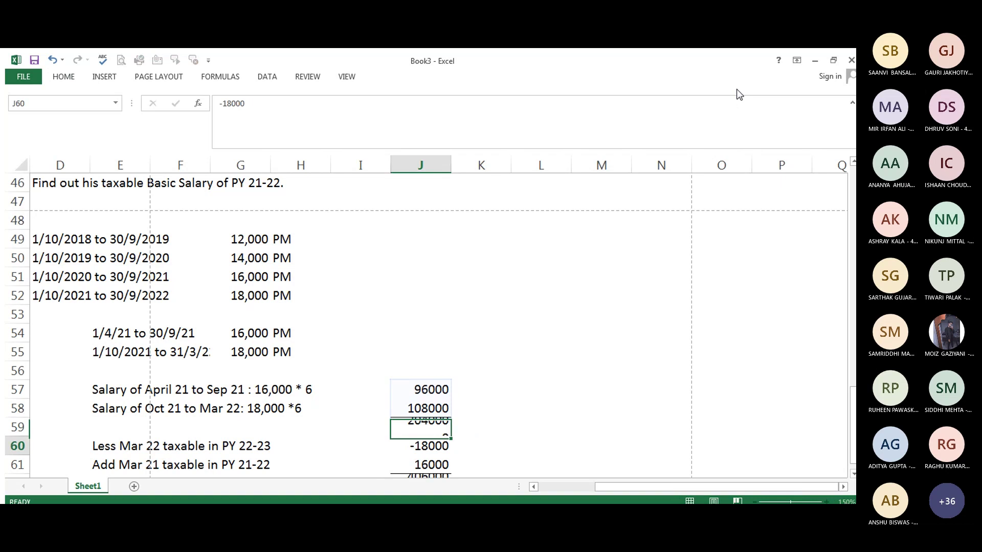
Label the sum row by entering "Total" in E59.
{"action": "key", "text": "Up"}
{"action": "key", "text": "Left"}
{"action": "key", "text": "Left"}
{"action": "key", "text": "Left"}
{"action": "key", "text": "Left"}
{"action": "key", "text": "Left"}
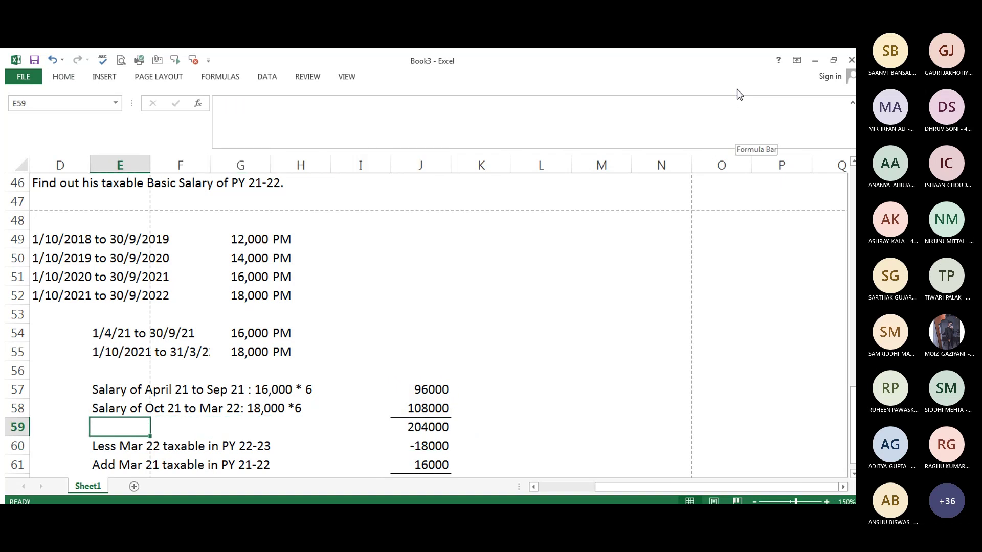
{"action": "type", "text": "Salry"}
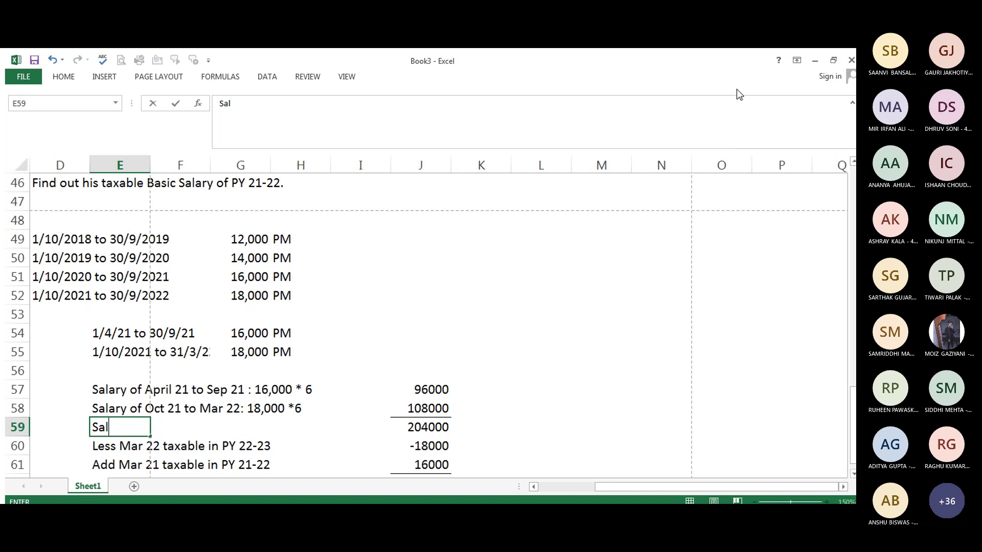
{"action": "key", "text": "BackSpace"}
{"action": "key", "text": "BackSpace"}
{"action": "key", "text": "BackSpace"}
{"action": "key", "text": "BackSpace"}
{"action": "key", "text": "BackSpace"}
{"action": "type", "text": "Total"}
{"action": "key", "text": "Return"}
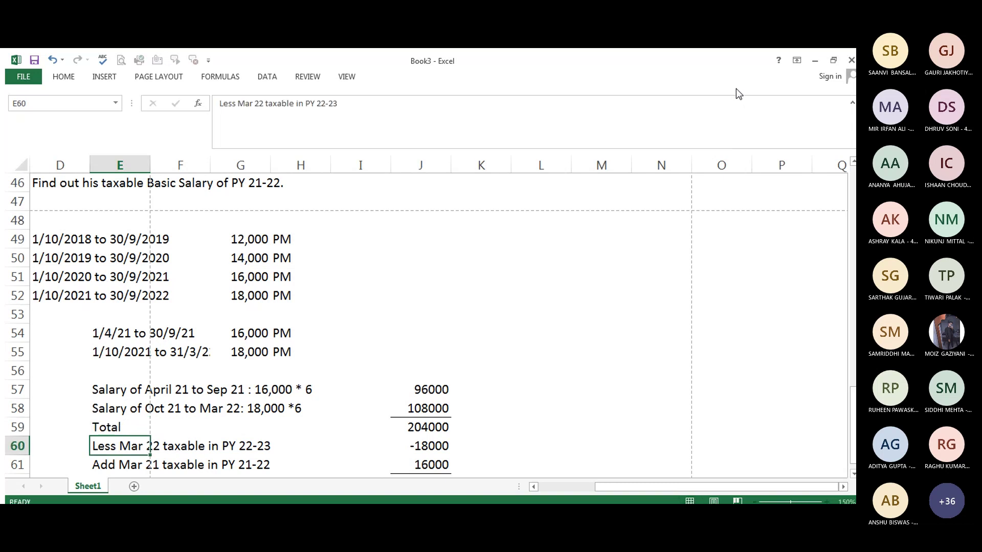
Review the two half-year salary amounts in J57:J58 and the total formula in J59.
{"action": "key", "text": "Up"}
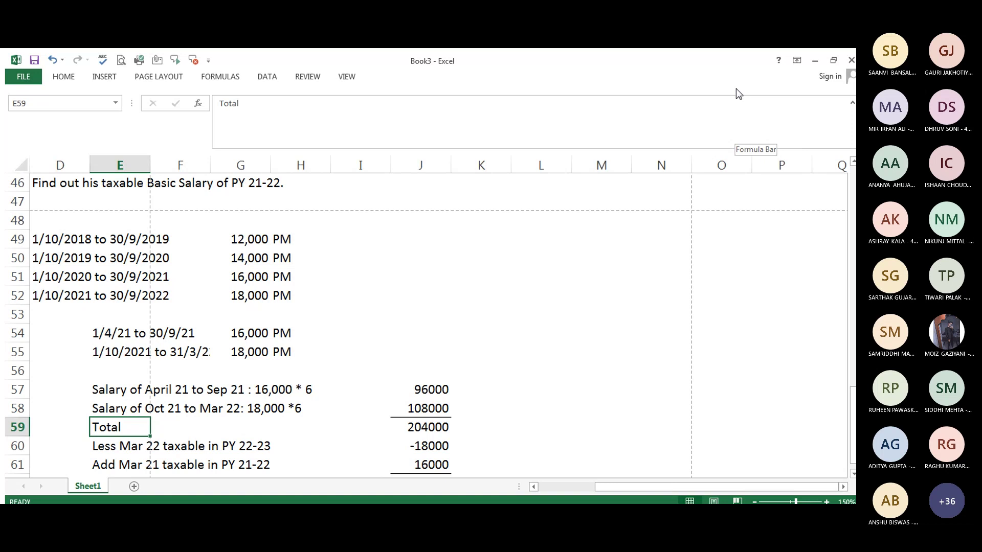
{"action": "key", "text": "Right"}
{"action": "key", "text": "Right"}
{"action": "key", "text": "Right"}
{"action": "key", "text": "Right"}
{"action": "key", "text": "Right"}
{"action": "key", "text": "Right"}
{"action": "key", "text": "Up"}
{"action": "key", "text": "Left"}
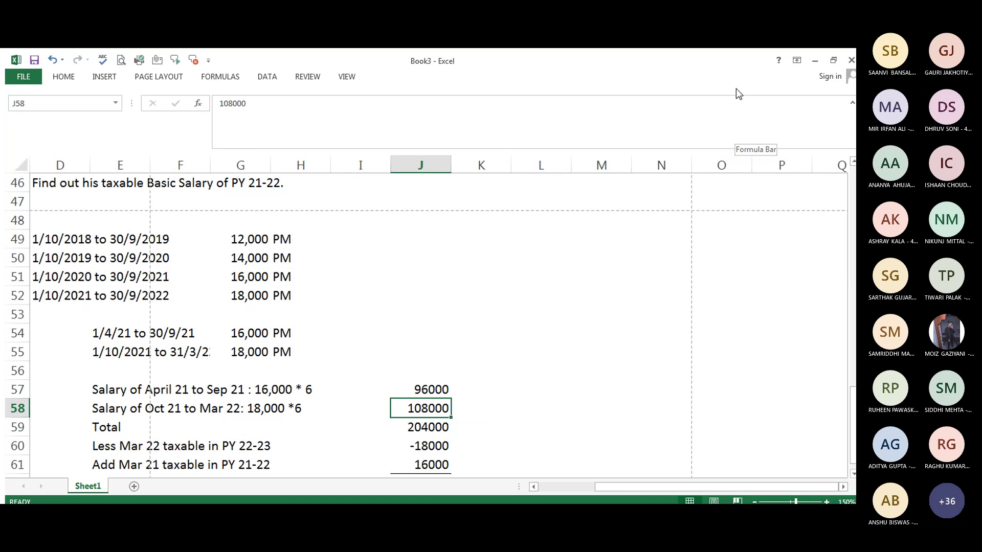
{"action": "key", "text": "Down"}
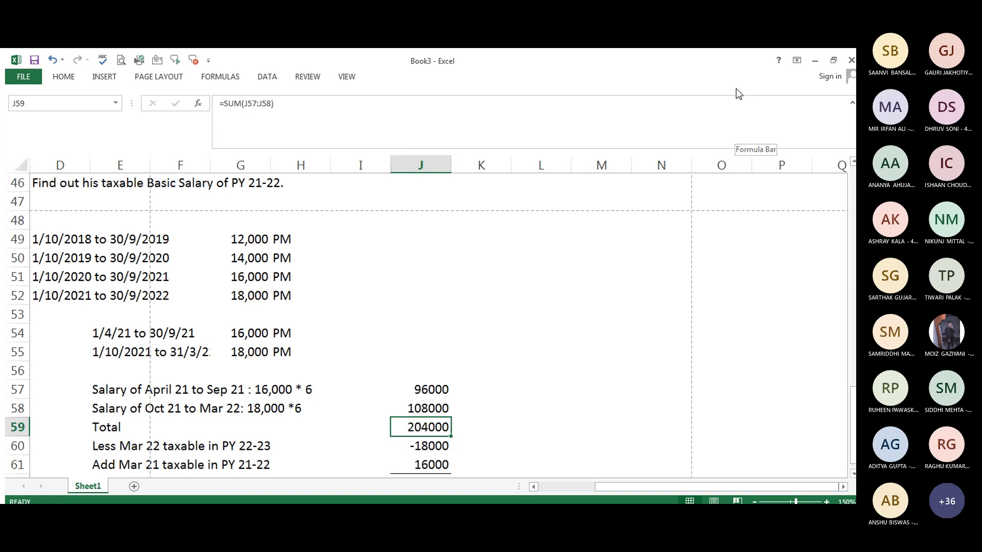
{"action": "key", "text": "Up"}
{"action": "key", "text": "Up"}
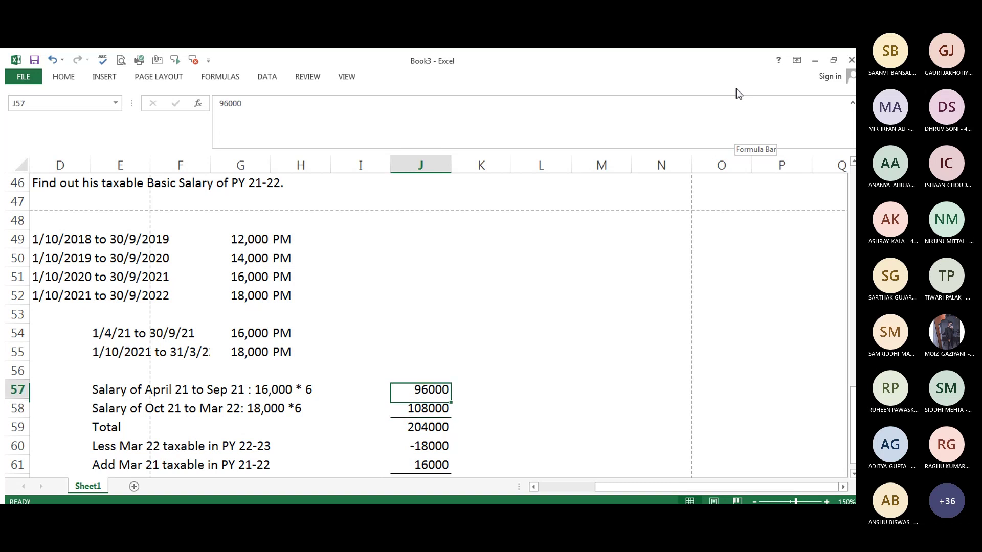
Go back to the problem statement in D44:D46 and examine the due-and-paid condition in D45.
{"action": "key", "text": "Up"}
{"action": "key", "text": "Up"}
{"action": "key", "text": "Up"}
{"action": "key", "text": "Up"}
{"action": "key", "text": "Up"}
{"action": "key", "text": "Up"}
{"action": "key", "text": "Up"}
{"action": "key", "text": "Up"}
{"action": "key", "text": "Up"}
{"action": "key", "text": "Up"}
{"action": "key", "text": "Up"}
{"action": "key", "text": "Up"}
{"action": "key", "text": "Left"}
{"action": "key", "text": "Left"}
{"action": "key", "text": "Left"}
{"action": "key", "text": "Left"}
{"action": "key", "text": "Left"}
{"action": "key", "text": "Left"}
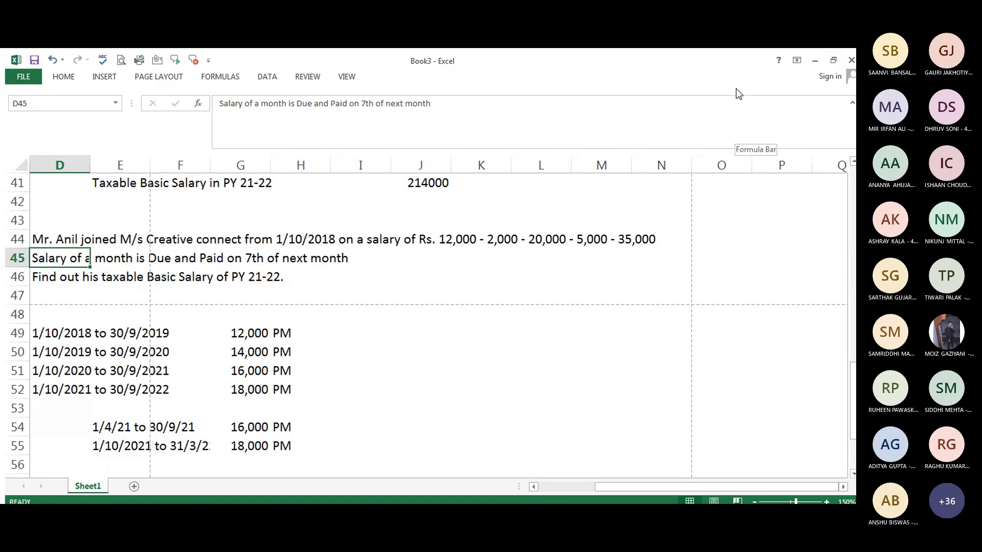
Compare the problem statement in D44:D46 with the yearly salary periods and monthly rates in rows 49 to 55.
{"action": "key", "text": "Down"}
{"action": "key", "text": "Down"}
{"action": "key", "text": "Down"}
{"action": "key", "text": "Down"}
{"action": "key", "text": "Down"}
{"action": "key", "text": "Down"}
{"action": "key", "text": "Down"}
{"action": "key", "text": "Down"}
{"action": "key", "text": "Down"}
{"action": "key", "text": "Down"}
{"action": "key", "text": "Down"}
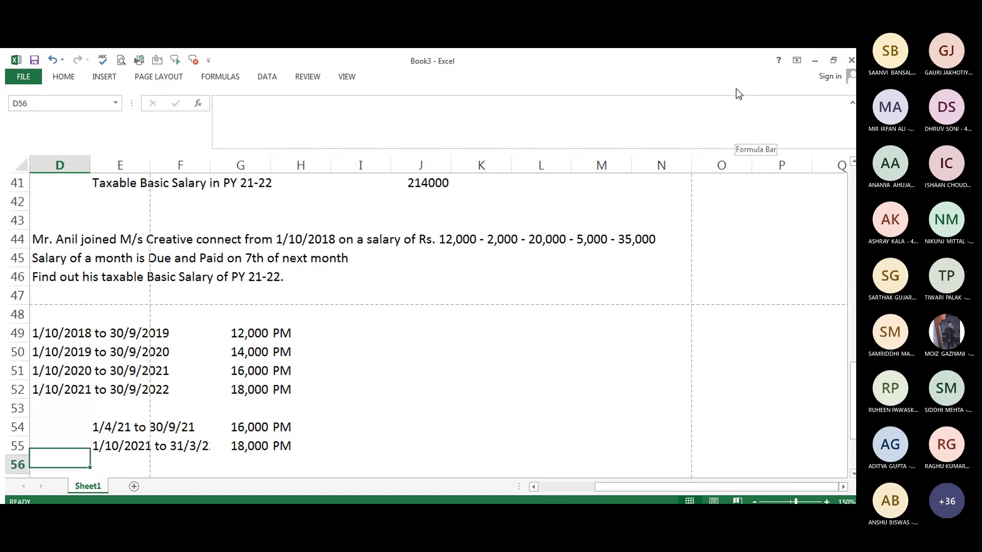
{"action": "key", "text": "Up"}
{"action": "key", "text": "Up"}
{"action": "key", "text": "Up"}
{"action": "key", "text": "Up"}
{"action": "key", "text": "Up"}
{"action": "key", "text": "Up"}
{"action": "key", "text": "Up"}
{"action": "key", "text": "Up"}
{"action": "key", "text": "Up"}
{"action": "key", "text": "Up"}
{"action": "key", "text": "Up"}
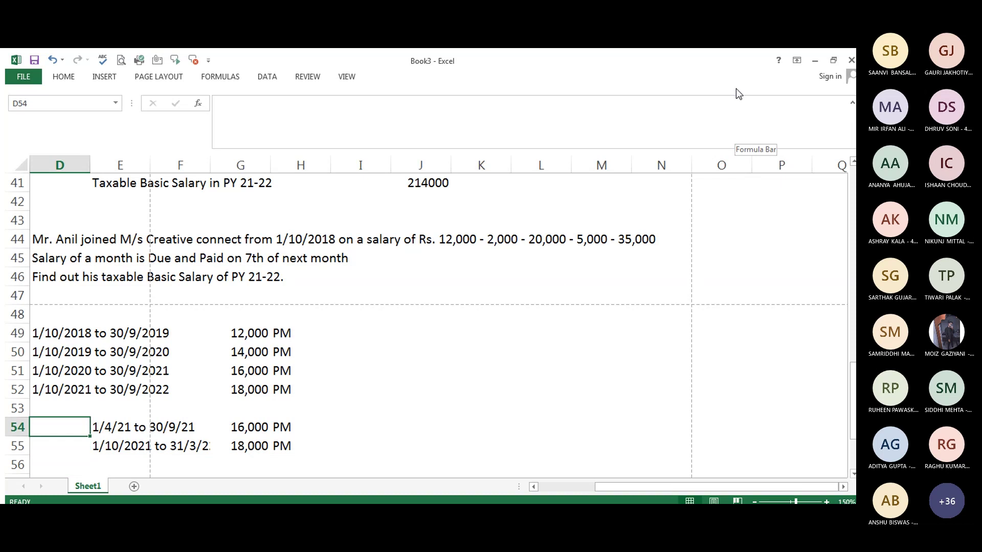
{"action": "key", "text": "Down"}
{"action": "key", "text": "Down"}
{"action": "key", "text": "Down"}
{"action": "key", "text": "Down"}
{"action": "key", "text": "Down"}
{"action": "key", "text": "Down"}
{"action": "key", "text": "Down"}
{"action": "key", "text": "Down"}
{"action": "key", "text": "Down"}
{"action": "key", "text": "Down"}
{"action": "key", "text": "Down"}
{"action": "key", "text": "Down"}
{"action": "key", "text": "Down"}
{"action": "key", "text": "Down"}
{"action": "key", "text": "Down"}
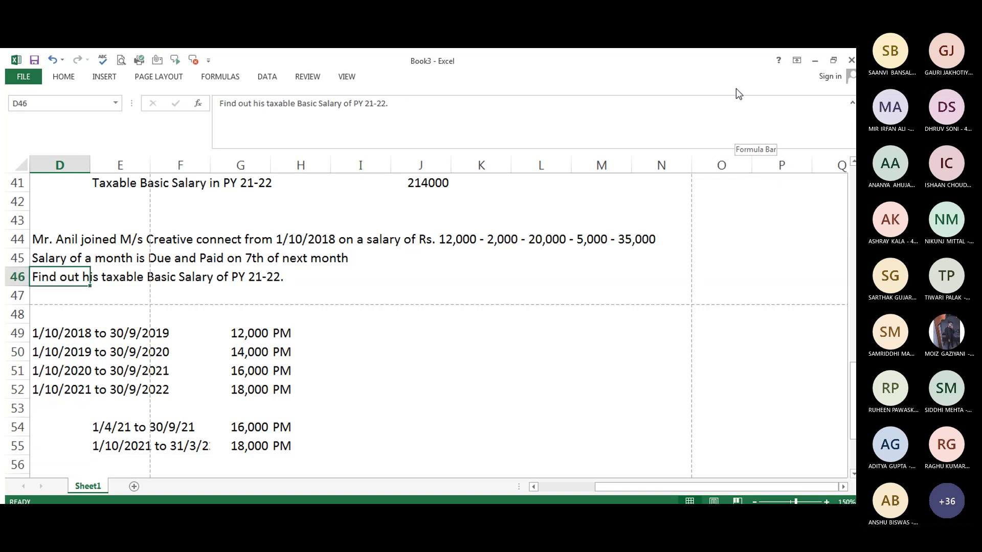
Examine the March 22 deduction and March 21 addition in rows 60 and 61, checking labels against amounts.
{"action": "key", "text": "Right"}
{"action": "key", "text": "Right"}
{"action": "key", "text": "Right"}
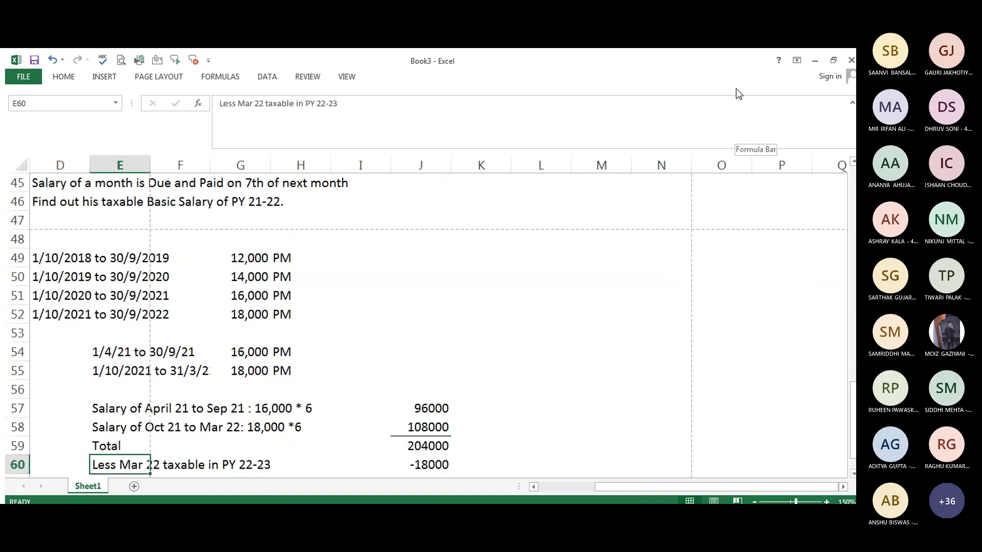
{"action": "key", "text": "Down"}
{"action": "key", "text": "Down"}
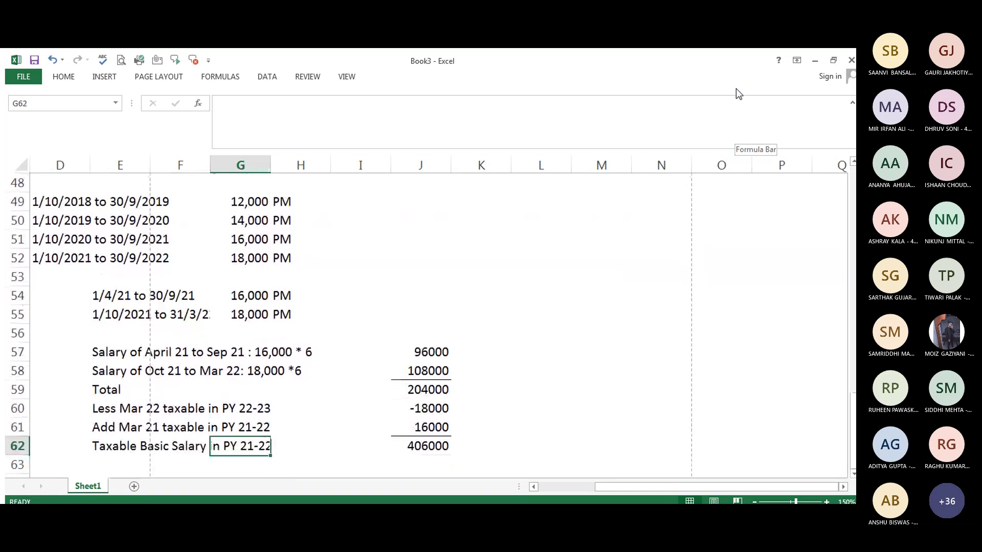
{"action": "key", "text": "Up"}
{"action": "key", "text": "Up"}
{"action": "key", "text": "Right"}
{"action": "key", "text": "Right"}
{"action": "key", "text": "Right"}
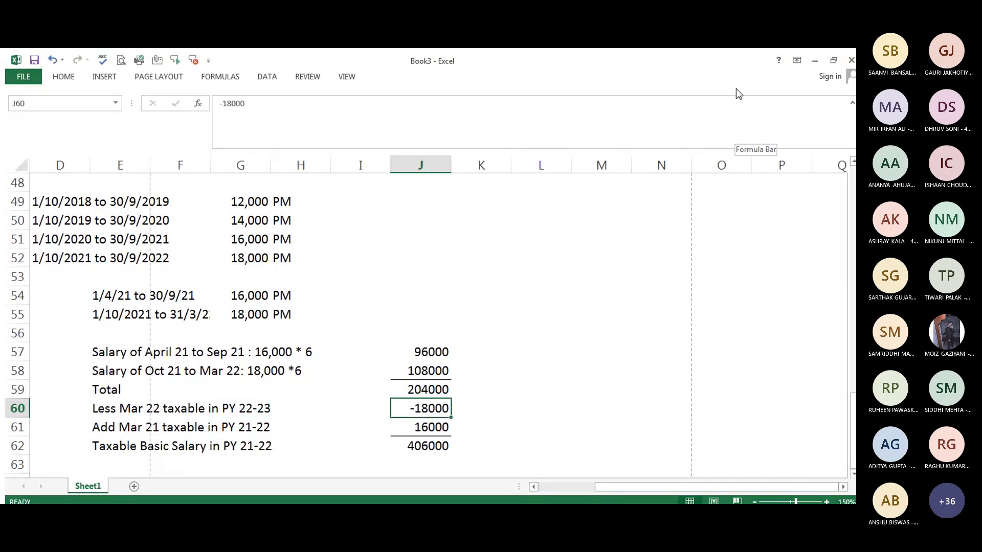
{"action": "key", "text": "Left"}
{"action": "key", "text": "Left"}
{"action": "key", "text": "Left"}
{"action": "key", "text": "Left"}
{"action": "key", "text": "Left"}
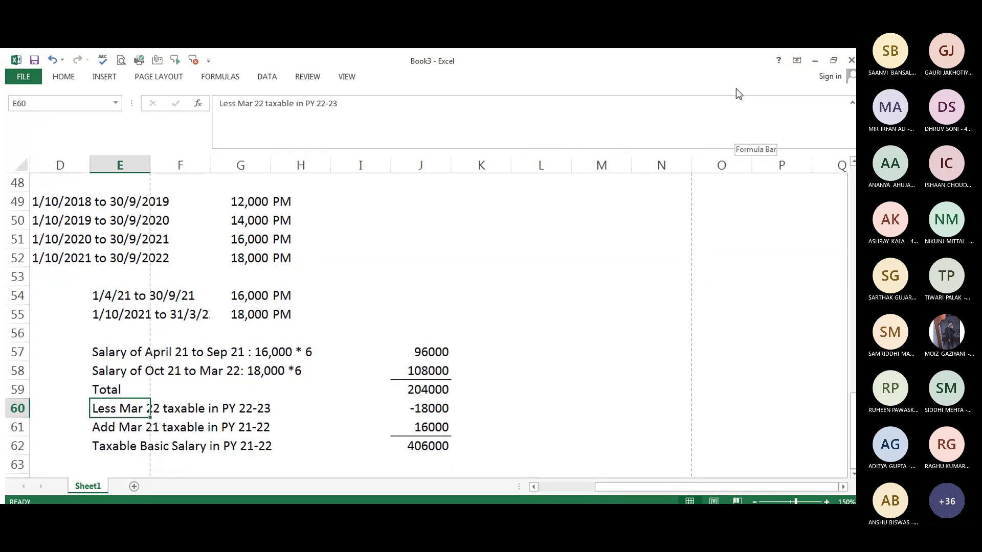
{"action": "key", "text": "Right"}
{"action": "key", "text": "Right"}
{"action": "key", "text": "Right"}
{"action": "key", "text": "Right"}
{"action": "key", "text": "Right"}
{"action": "key", "text": "Down"}
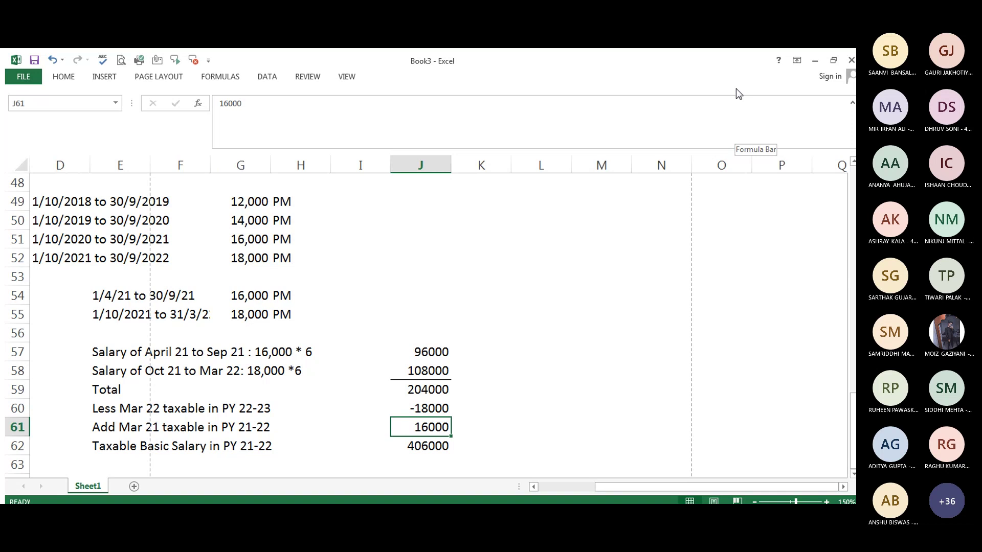
Replace the taxable basic salary formula in J62 with an AutoSum of J59:J61.
{"action": "key", "text": "Down"}
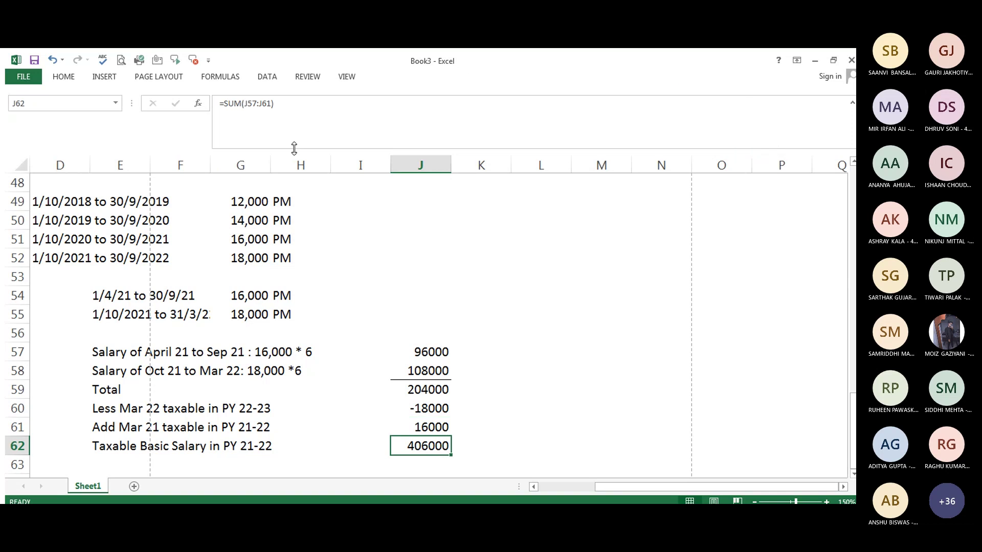
{"action": "left_click", "coordinate": [64, 76]}
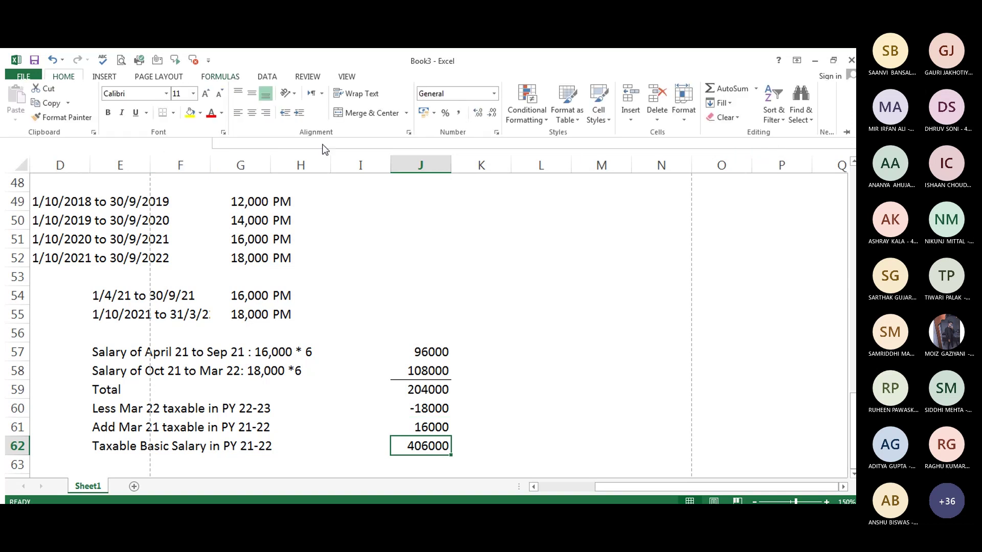
{"action": "left_click", "coordinate": [741, 86]}
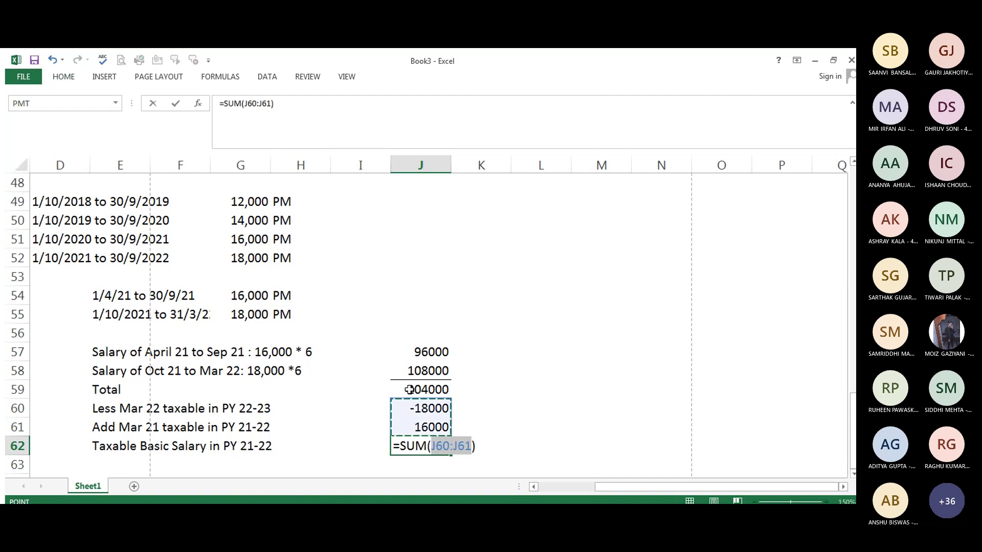
{"action": "left_click_drag", "start_coordinate": [414, 389], "coordinate": [416, 422]}
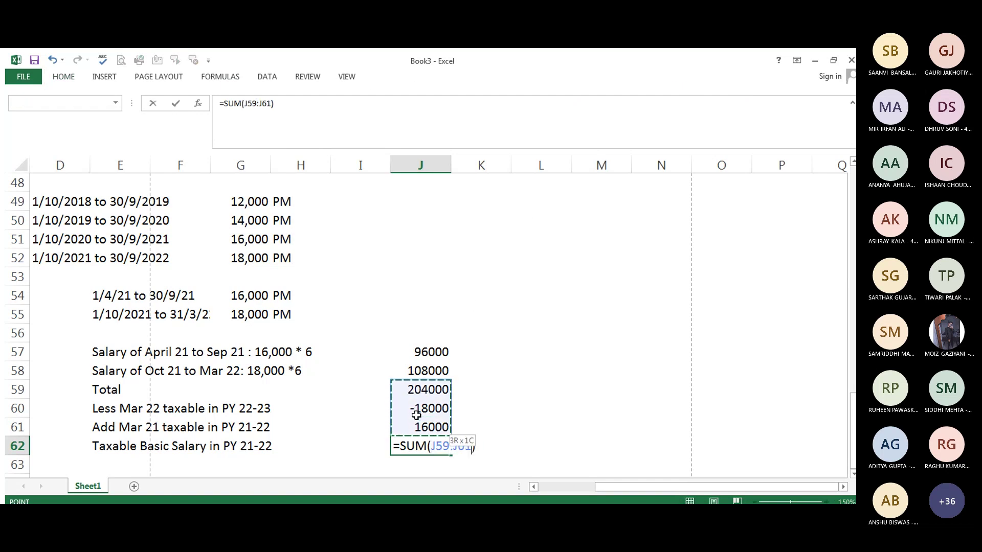
{"action": "key", "text": "Return"}
{"action": "key", "text": "Return"}
{"action": "key", "text": "Return"}
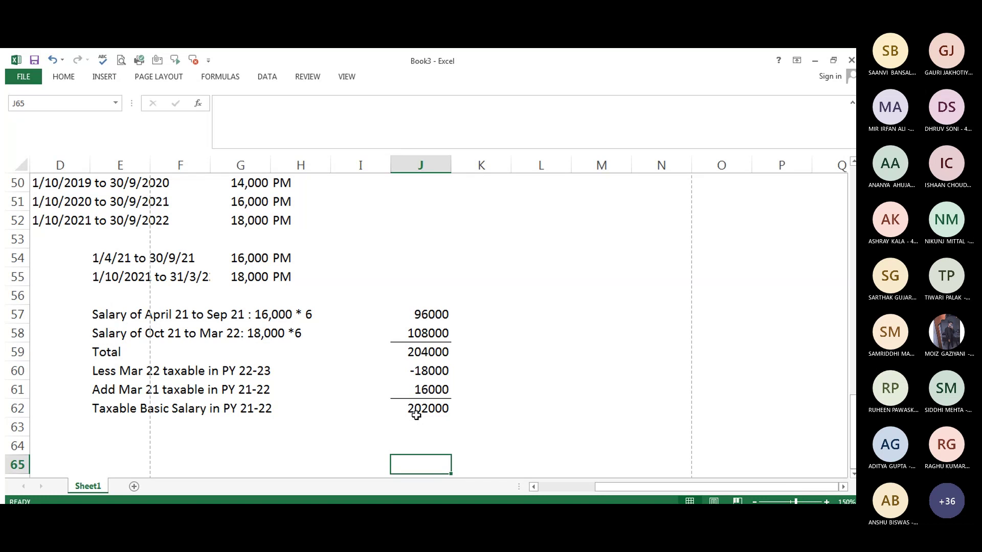
Format all of column J in comma style with no decimal places.
{"action": "left_click", "coordinate": [439, 169]}
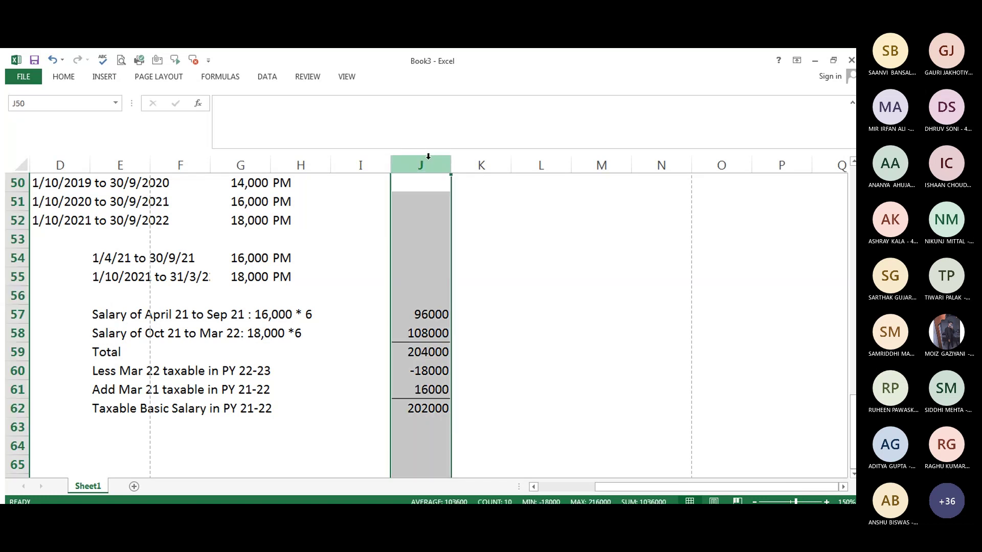
{"action": "left_click", "coordinate": [65, 77]}
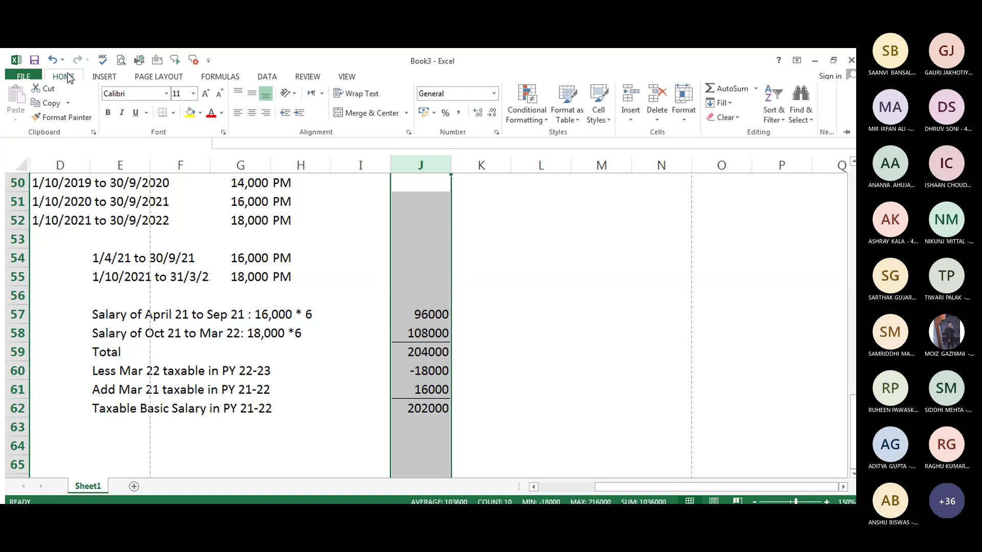
{"action": "left_click", "coordinate": [458, 113]}
{"action": "left_click", "coordinate": [492, 111]}
{"action": "left_click", "coordinate": [491, 112]}
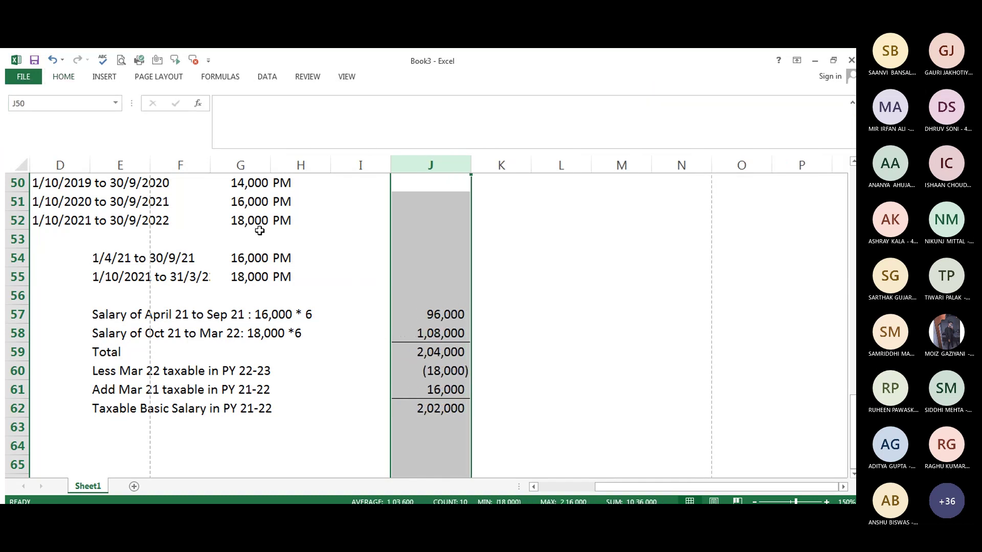
{"action": "left_click", "coordinate": [322, 354]}
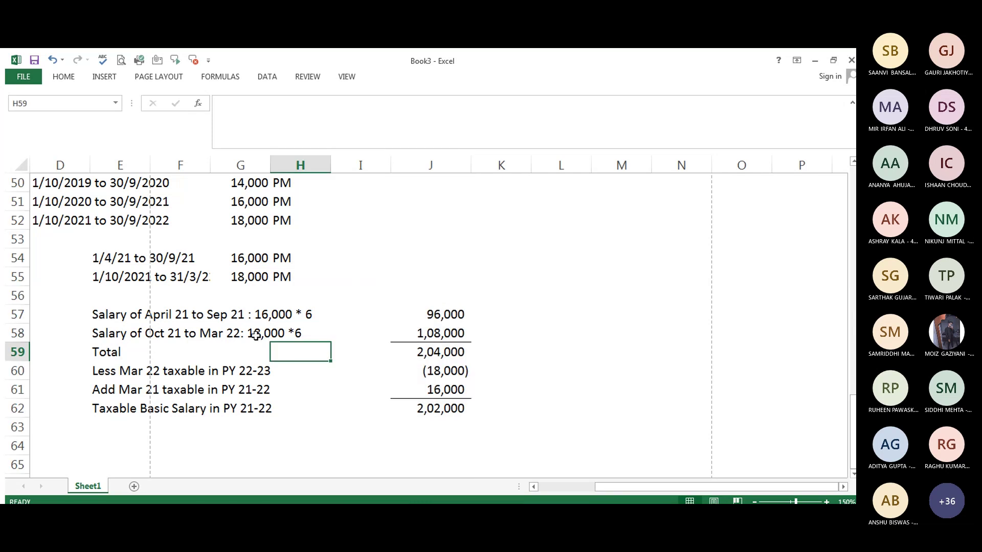
Go back up to the problem statement in rows 45 and 46 and examine the payment condition.
{"action": "key", "text": "Left"}
{"action": "key", "text": "Left"}
{"action": "key", "text": "Left"}
{"action": "key", "text": "Left"}
{"action": "key", "text": "Left"}
{"action": "key", "text": "Up"}
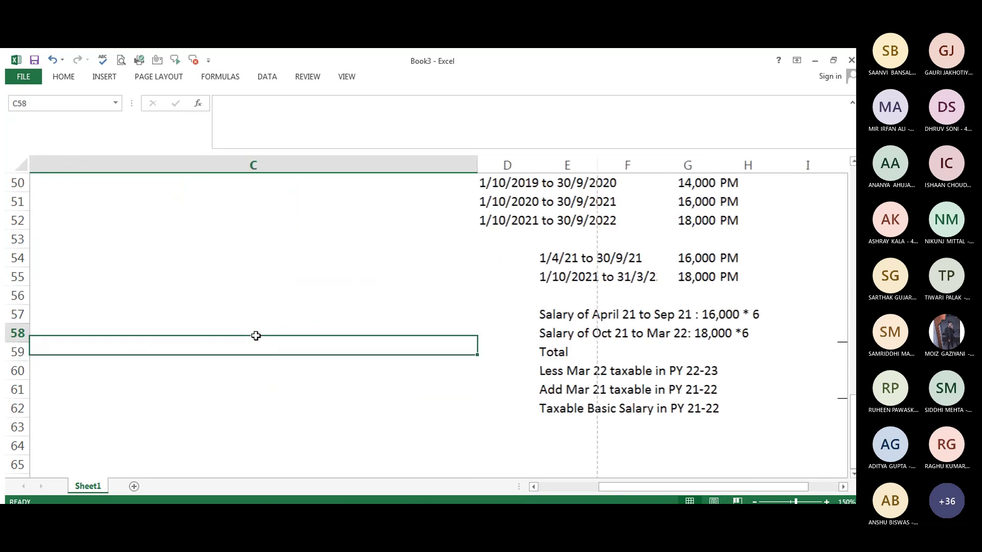
{"action": "key", "text": "Up"}
{"action": "key", "text": "Up"}
{"action": "key", "text": "Up"}
{"action": "key", "text": "Up"}
{"action": "key", "text": "Up"}
{"action": "key", "text": "Up"}
{"action": "key", "text": "Up"}
{"action": "key", "text": "Up"}
{"action": "key", "text": "Up"}
{"action": "key", "text": "Up"}
{"action": "key", "text": "Up"}
{"action": "key", "text": "Up"}
{"action": "key", "text": "Up"}
{"action": "key", "text": "Right"}
{"action": "key", "text": "Right"}
{"action": "key", "text": "Right"}
{"action": "key", "text": "Right"}
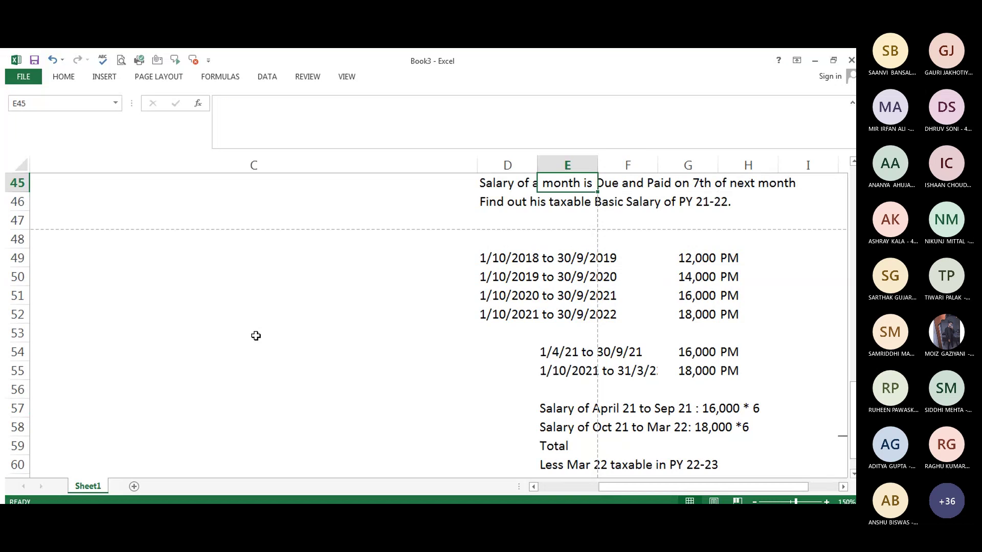
{"action": "key", "text": "Right"}
{"action": "key", "text": "Right"}
{"action": "key", "text": "Right"}
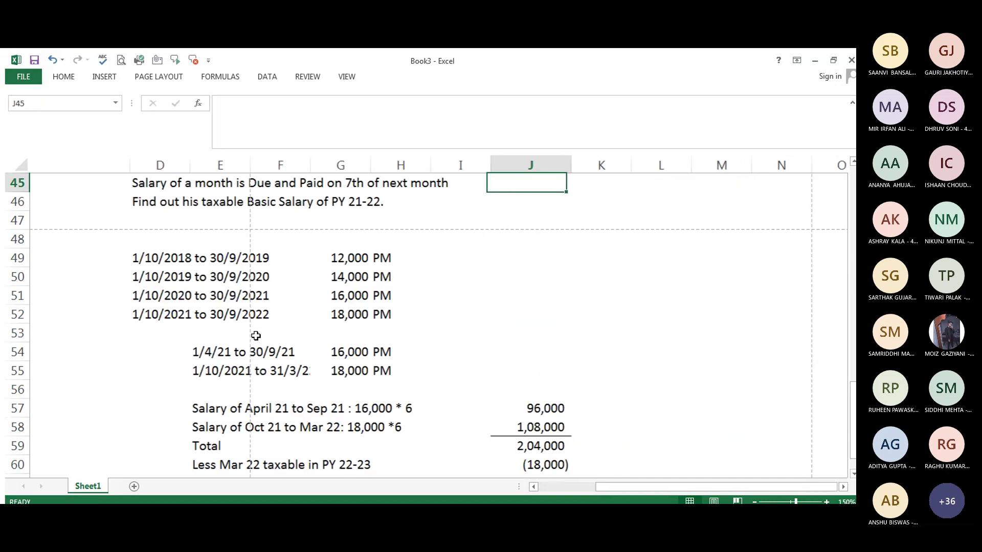
{"action": "key", "text": "Right"}
Review the second solution from the salary periods down to the taxable basic salary in row 62, including the March adjustments.
{"action": "key", "text": "Down"}
{"action": "key", "text": "Down"}
{"action": "key", "text": "Down"}
{"action": "key", "text": "Down"}
{"action": "key", "text": "Down"}
{"action": "key", "text": "Down"}
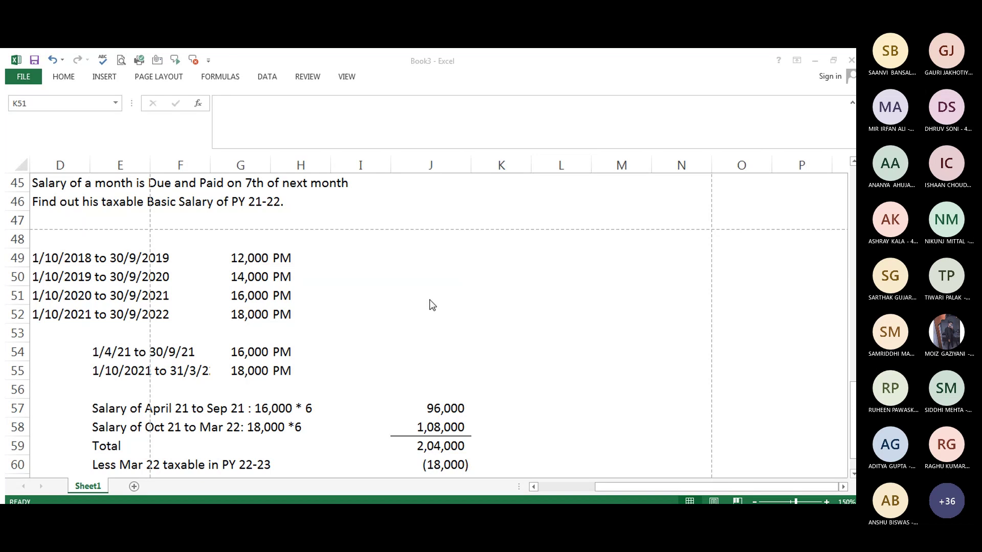
{"action": "key", "text": "Down"}
{"action": "key", "text": "Down"}
{"action": "key", "text": "Down"}
{"action": "key", "text": "Down"}
{"action": "key", "text": "Down"}
{"action": "key", "text": "Down"}
{"action": "key", "text": "Down"}
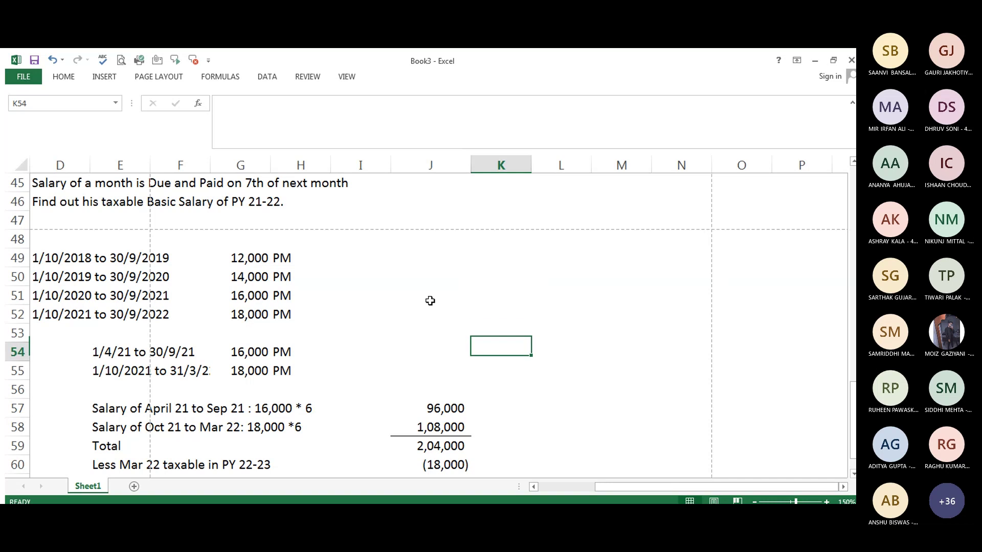
{"action": "key", "text": "Down"}
{"action": "key", "text": "Down"}
{"action": "key", "text": "Down"}
{"action": "key", "text": "Down"}
{"action": "key", "text": "Down"}
{"action": "key", "text": "Down"}
{"action": "key", "text": "Down"}
{"action": "key", "text": "Up"}
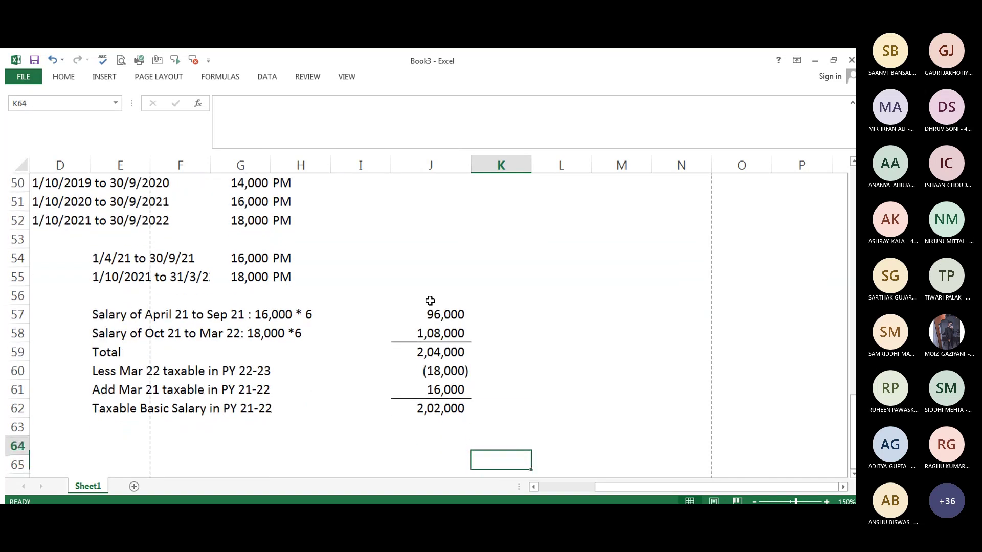
{"action": "key", "text": "Up"}
{"action": "key", "text": "Up"}
{"action": "key", "text": "Up"}
{"action": "key", "text": "Up"}
{"action": "key", "text": "Up"}
{"action": "key", "text": "Up"}
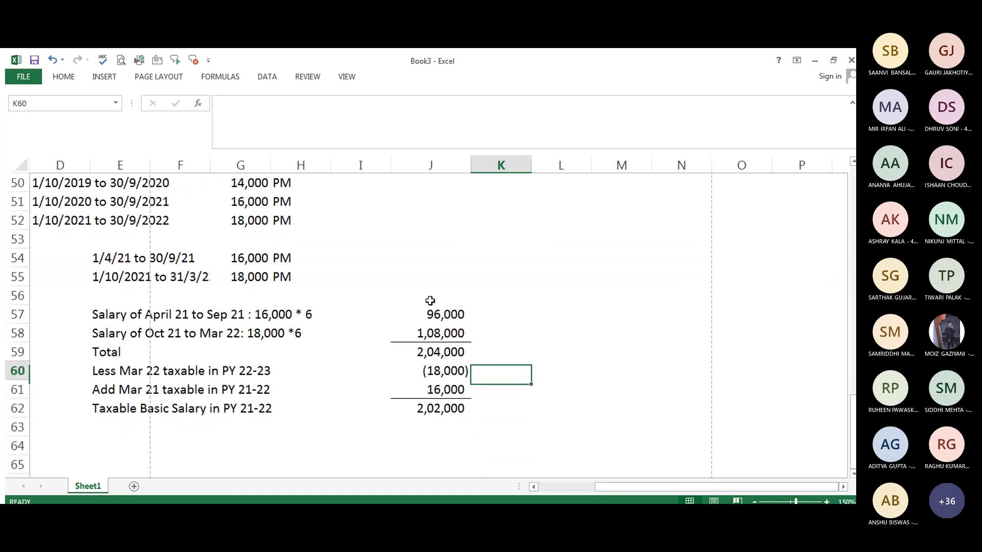
{"action": "key", "text": "Left"}
{"action": "key", "text": "Left"}
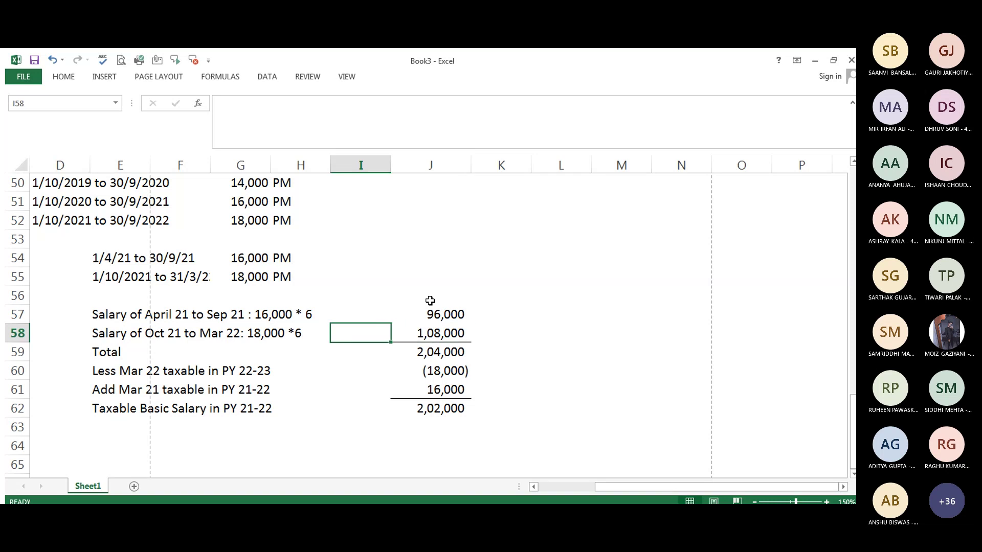
Recheck the computation against the due-and-paid condition in row 45, going down to the final taxable salary row.
{"action": "key", "text": "Up"}
{"action": "key", "text": "Up"}
{"action": "key", "text": "Up"}
{"action": "key", "text": "Up"}
{"action": "key", "text": "Up"}
{"action": "key", "text": "Up"}
{"action": "key", "text": "Up"}
{"action": "key", "text": "Up"}
{"action": "key", "text": "Up"}
{"action": "key", "text": "Up"}
{"action": "key", "text": "Up"}
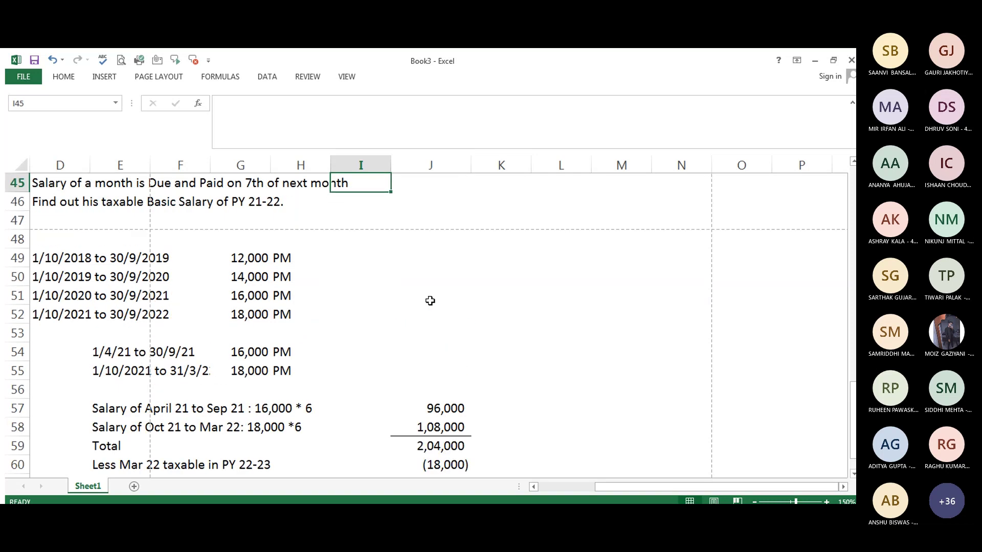
{"action": "key", "text": "Down"}
{"action": "key", "text": "Down"}
{"action": "key", "text": "Down"}
{"action": "key", "text": "Down"}
{"action": "key", "text": "Down"}
{"action": "key", "text": "Down"}
{"action": "key", "text": "Down"}
{"action": "key", "text": "Down"}
{"action": "key", "text": "Down"}
{"action": "key", "text": "Down"}
{"action": "key", "text": "Down"}
{"action": "key", "text": "Down"}
{"action": "key", "text": "Down"}
{"action": "key", "text": "Down"}
{"action": "key", "text": "Down"}
{"action": "key", "text": "Down"}
{"action": "key", "text": "Down"}
{"action": "key", "text": "Down"}
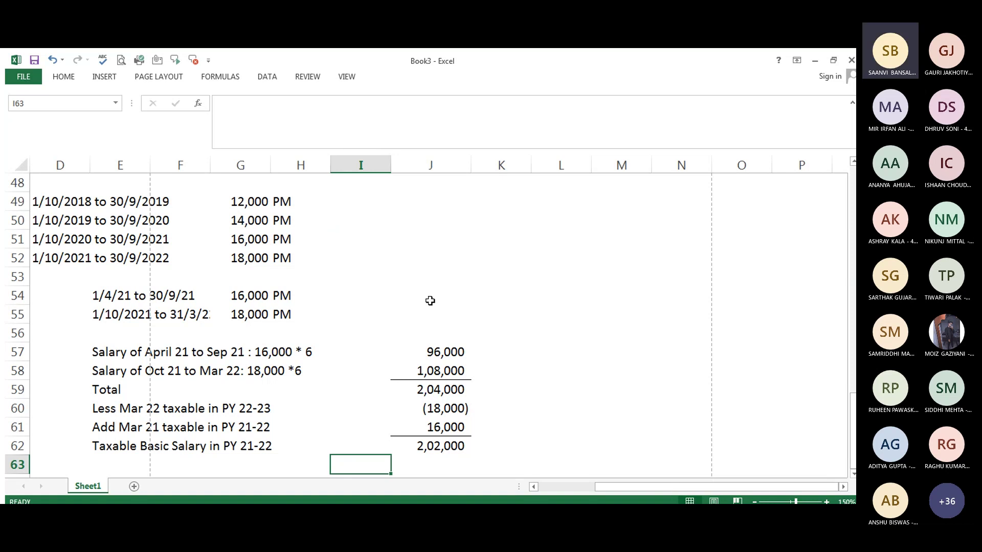
Return to the second problem in rows 44 to 46 and examine its pay scale together with the salary periods below.
{"action": "key", "text": "Up"}
{"action": "key", "text": "Up"}
{"action": "key", "text": "Up"}
{"action": "key", "text": "Up"}
{"action": "key", "text": "Up"}
{"action": "key", "text": "Up"}
{"action": "key", "text": "Up"}
{"action": "key", "text": "Up"}
{"action": "key", "text": "Up"}
{"action": "key", "text": "Up"}
{"action": "key", "text": "Up"}
{"action": "key", "text": "Up"}
{"action": "key", "text": "Up"}
{"action": "key", "text": "Up"}
{"action": "key", "text": "Up"}
{"action": "key", "text": "Up"}
{"action": "key", "text": "Up"}
{"action": "key", "text": "Up"}
{"action": "key", "text": "Up"}
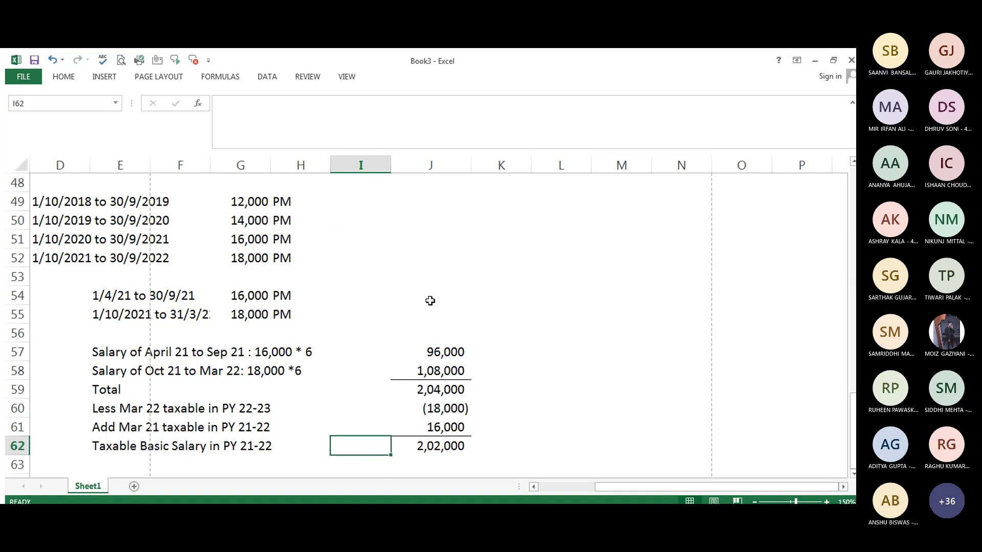
{"action": "key", "text": "Up"}
{"action": "key", "text": "Left"}
{"action": "key", "text": "Left"}
{"action": "key", "text": "Left"}
{"action": "key", "text": "Left"}
{"action": "key", "text": "Left"}
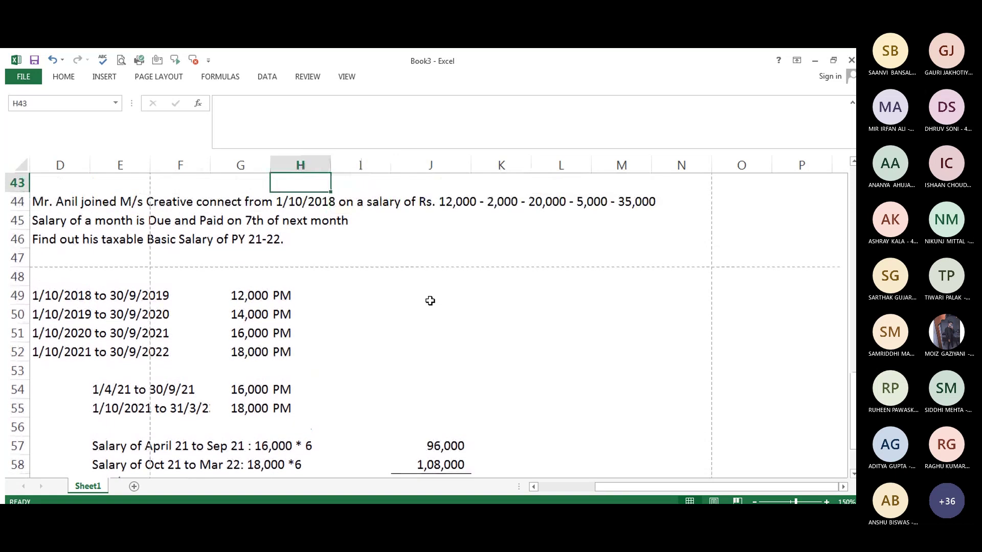
{"action": "key", "text": "Left"}
{"action": "key", "text": "Right"}
{"action": "key", "text": "Right"}
{"action": "key", "text": "Right"}
{"action": "key", "text": "Right"}
{"action": "key", "text": "Right"}
{"action": "key", "text": "Right"}
{"action": "key", "text": "Right"}
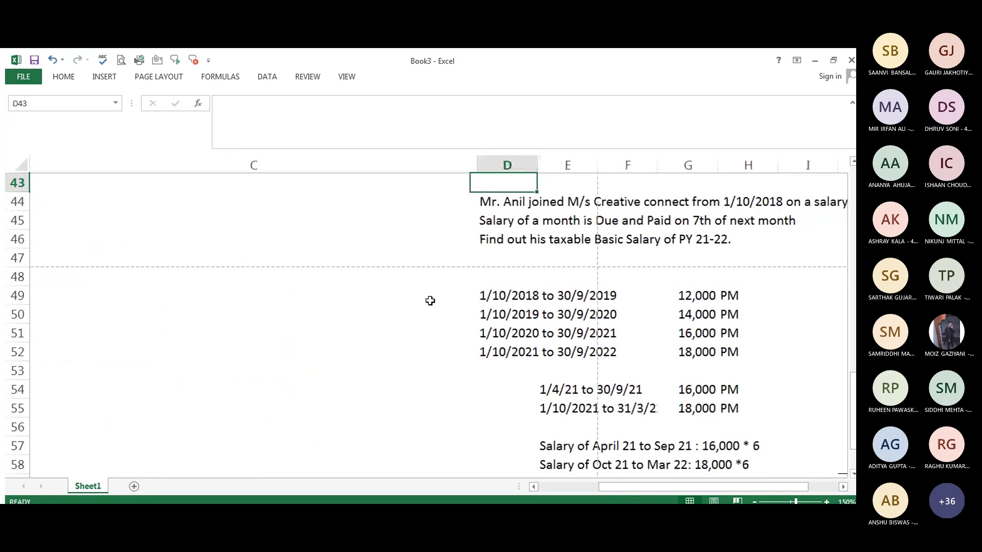
{"action": "key", "text": "Right"}
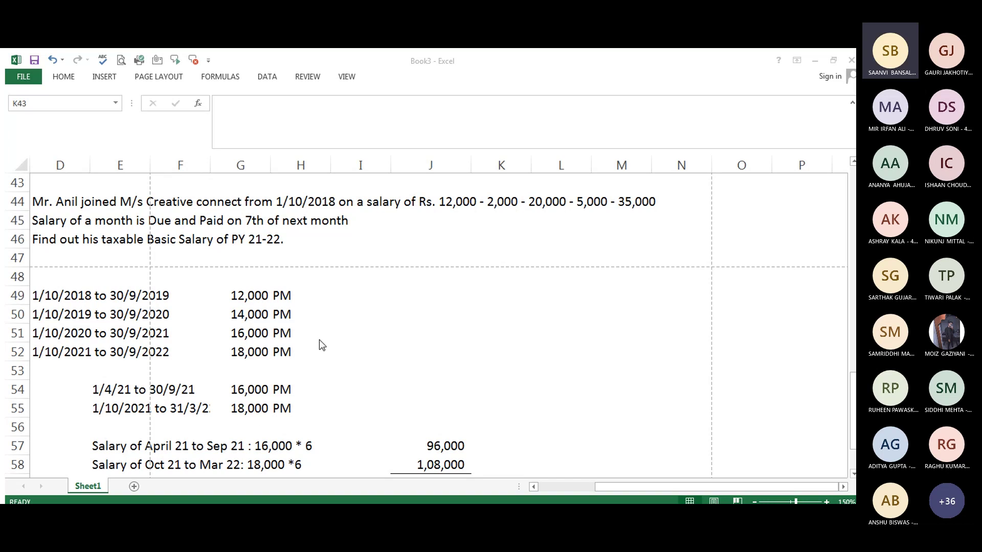
Go up to the first solution in rows 36 to 41 and reduce the zoom to 130% to view it alongside the second problem.
{"action": "left_click", "coordinate": [702, 81]}
{"action": "key", "text": "Up"}
{"action": "key", "text": "Up"}
{"action": "key", "text": "Up"}
{"action": "key", "text": "Up"}
{"action": "key", "text": "Up"}
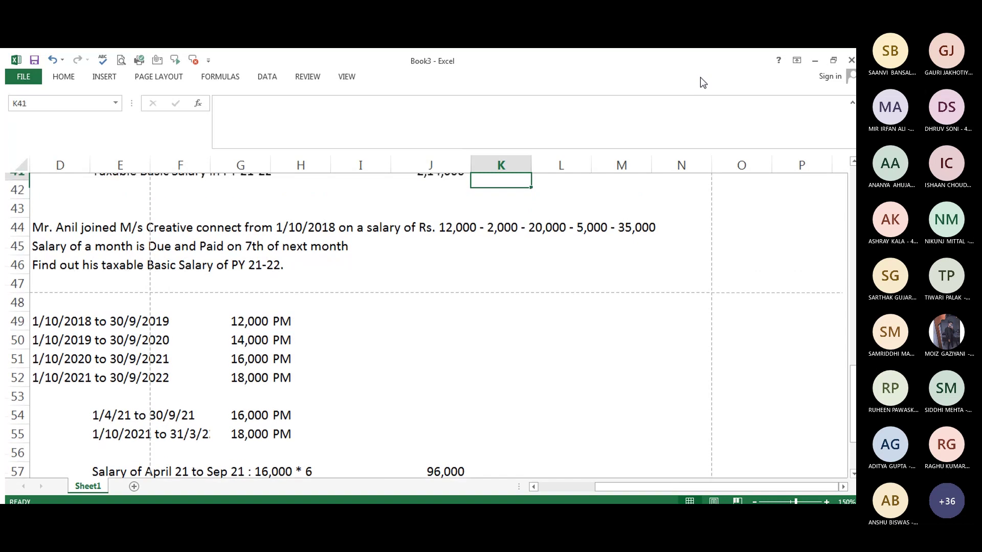
{"action": "key", "text": "Up"}
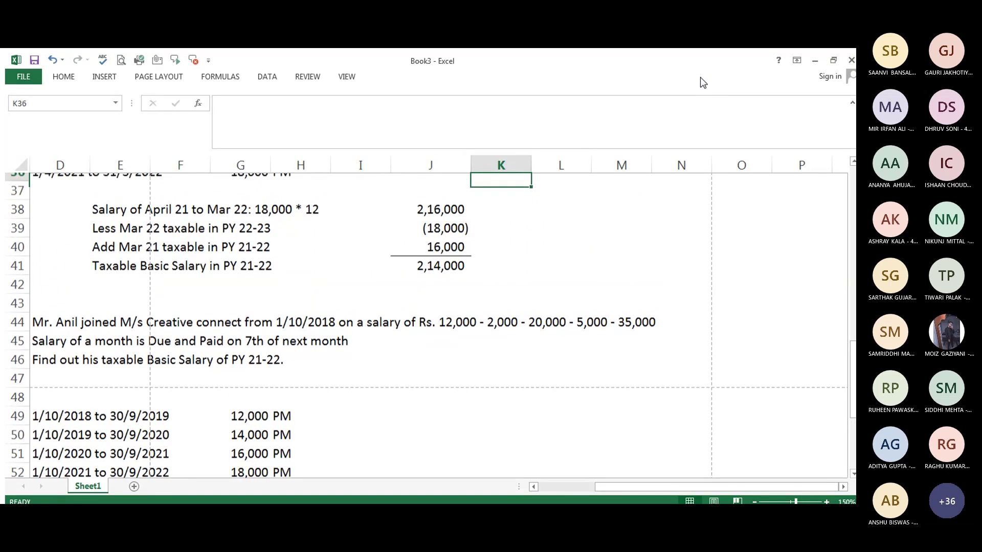
{"action": "key", "text": "Up"}
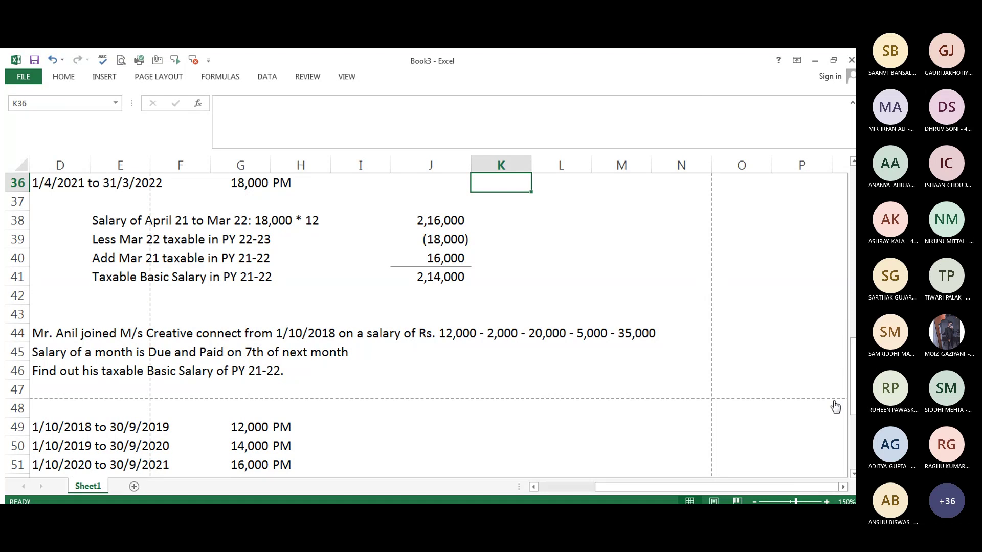
{"action": "left_click", "coordinate": [752, 501]}
{"action": "left_click", "coordinate": [753, 501]}
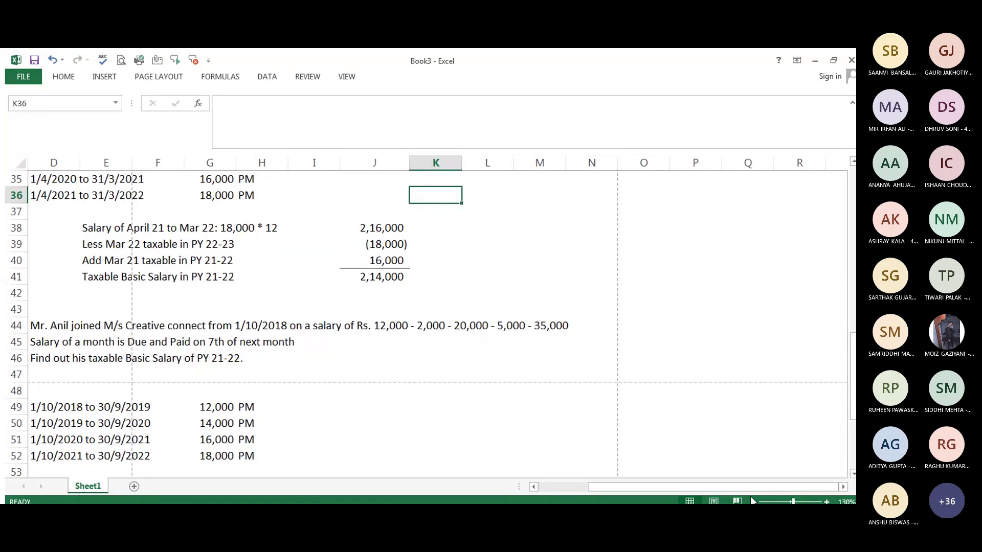